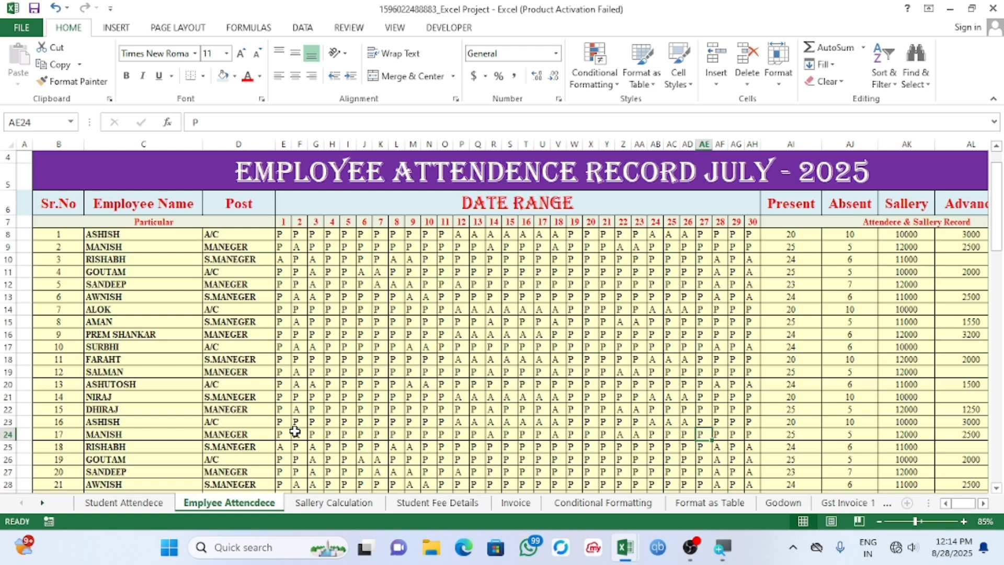
# Step: Examine the column headings of the Emplyee Attencdece sheet, from Sr.No through Date Range to Total
pyautogui.click(123, 287)
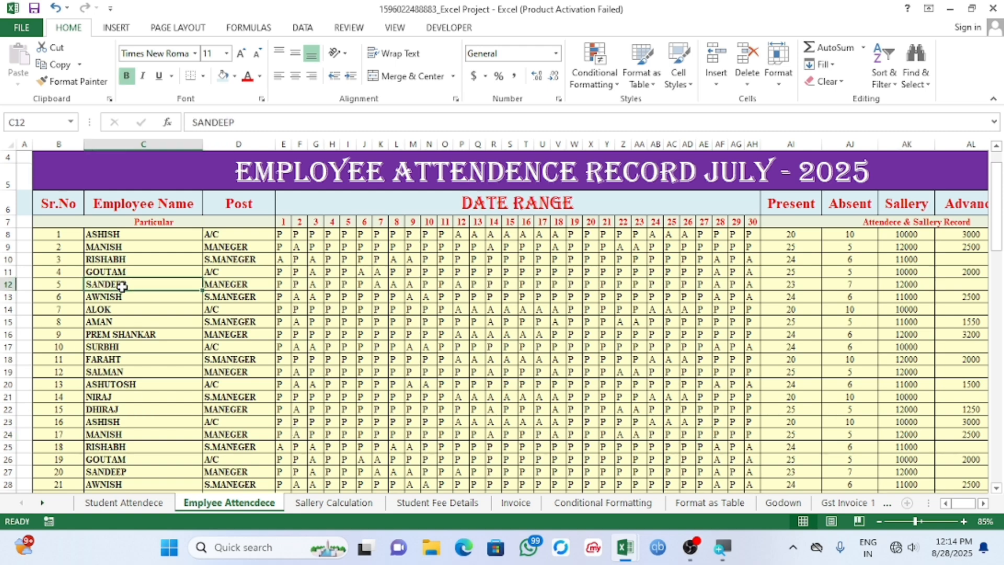
pyautogui.click(61, 203)
pyautogui.click(135, 203)
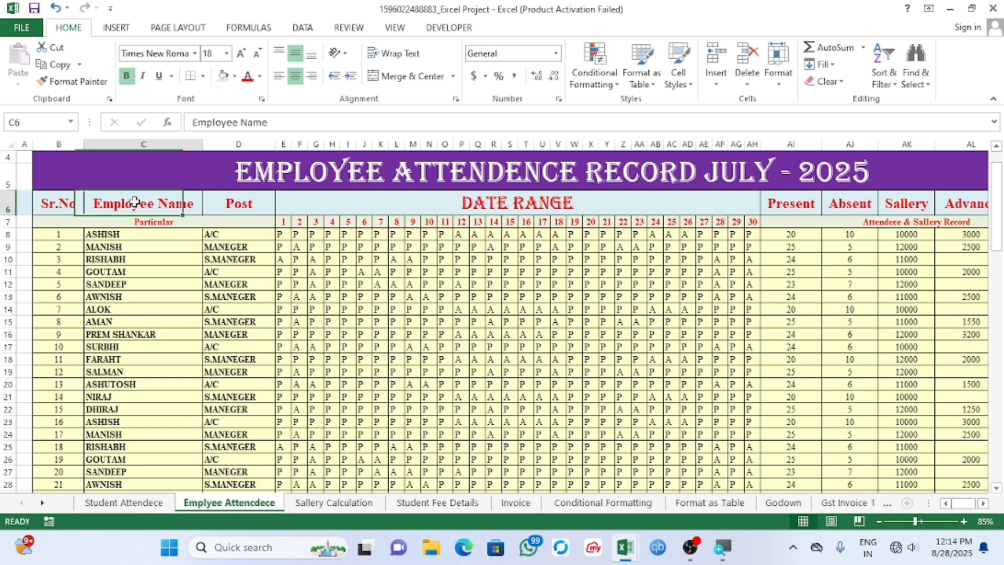
pyautogui.click(223, 206)
pyautogui.click(544, 209)
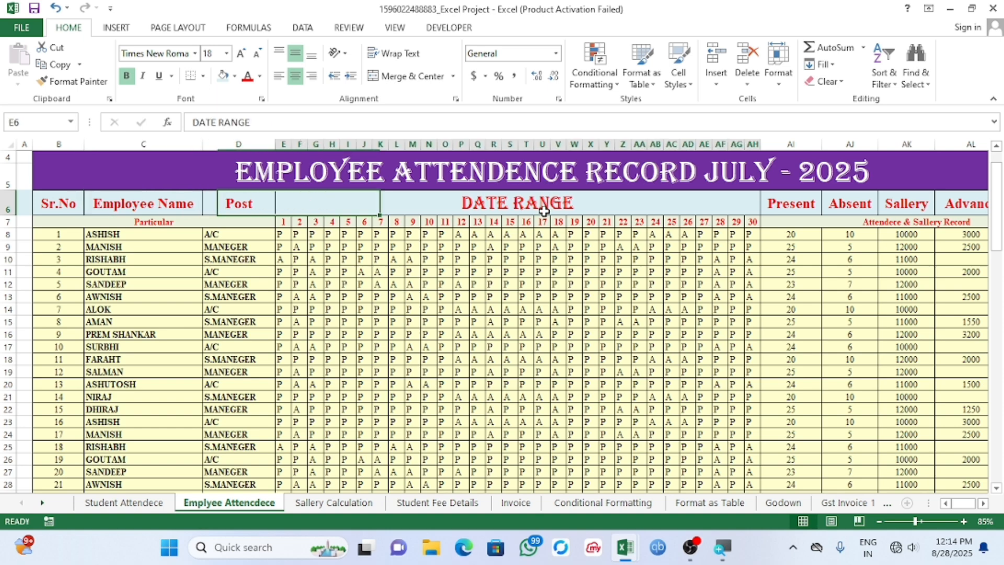
pyautogui.click(797, 202)
pyautogui.click(853, 204)
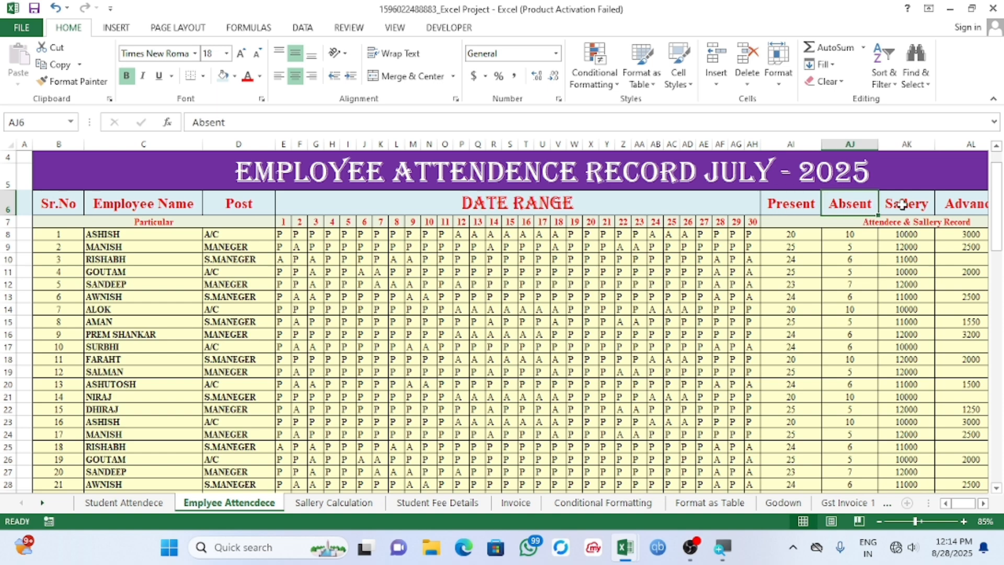
pyautogui.click(903, 204)
pyautogui.click(947, 208)
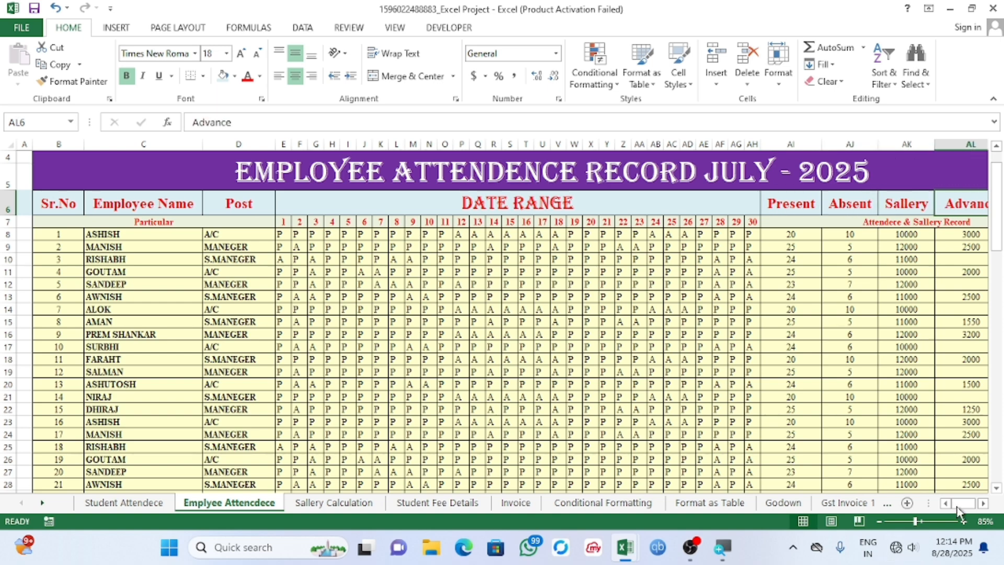
pyautogui.click(982, 503)
pyautogui.click(982, 503)
pyautogui.click(982, 503)
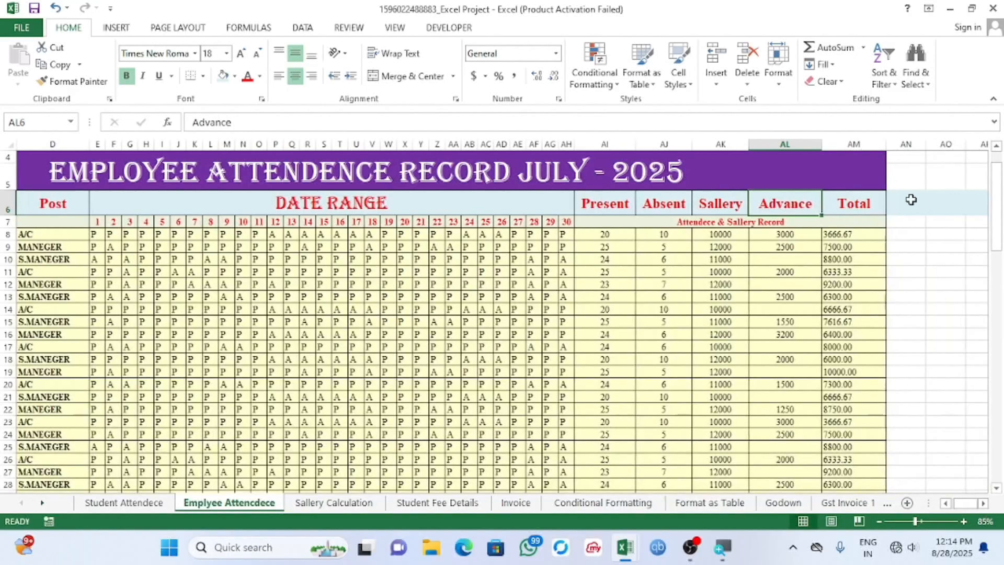
pyautogui.click(874, 201)
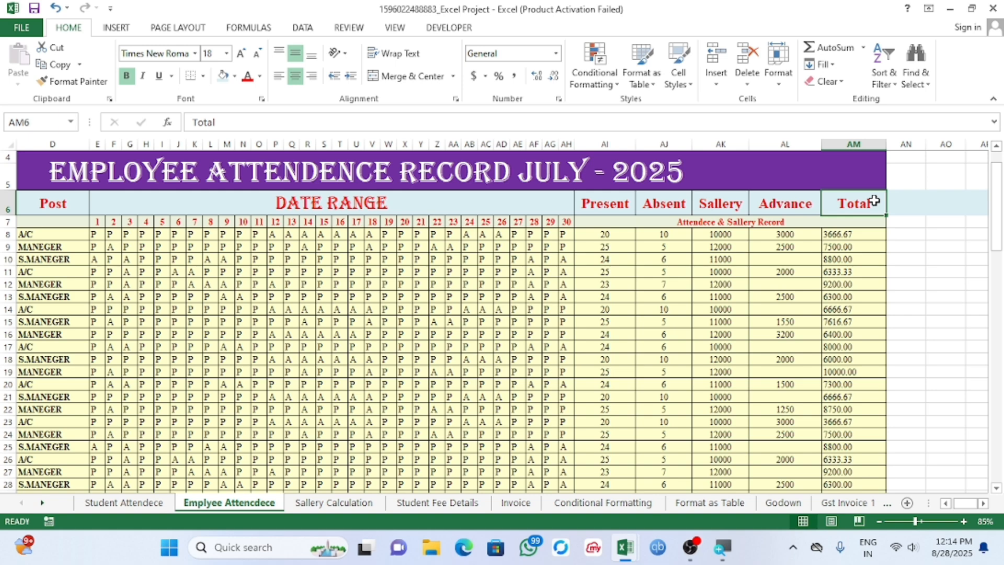
pyautogui.click(776, 253)
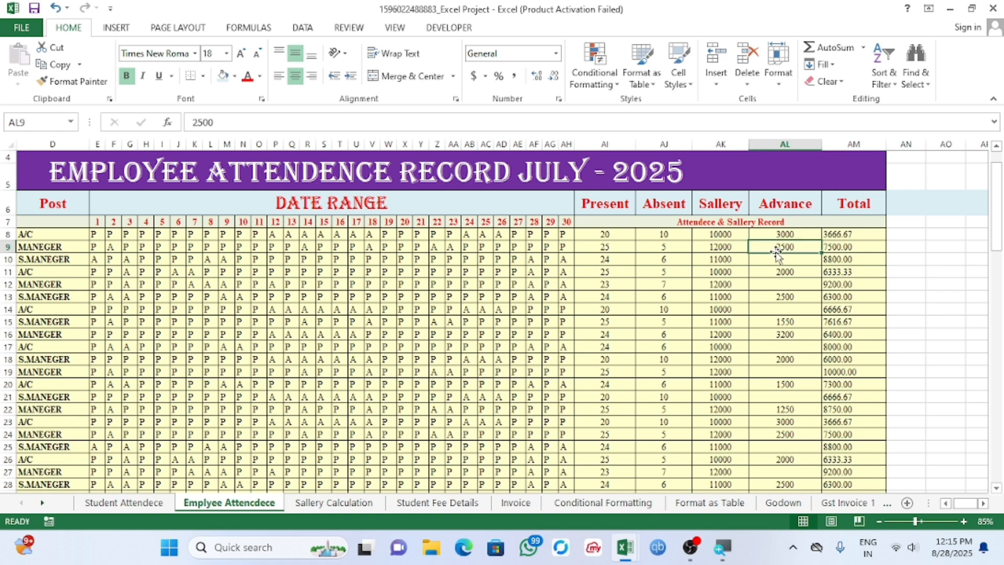
# Step: Examine the daily attendance entries from the first to the last employee row and the sheet's title banner
pyautogui.click(946, 503)
pyautogui.click(946, 503)
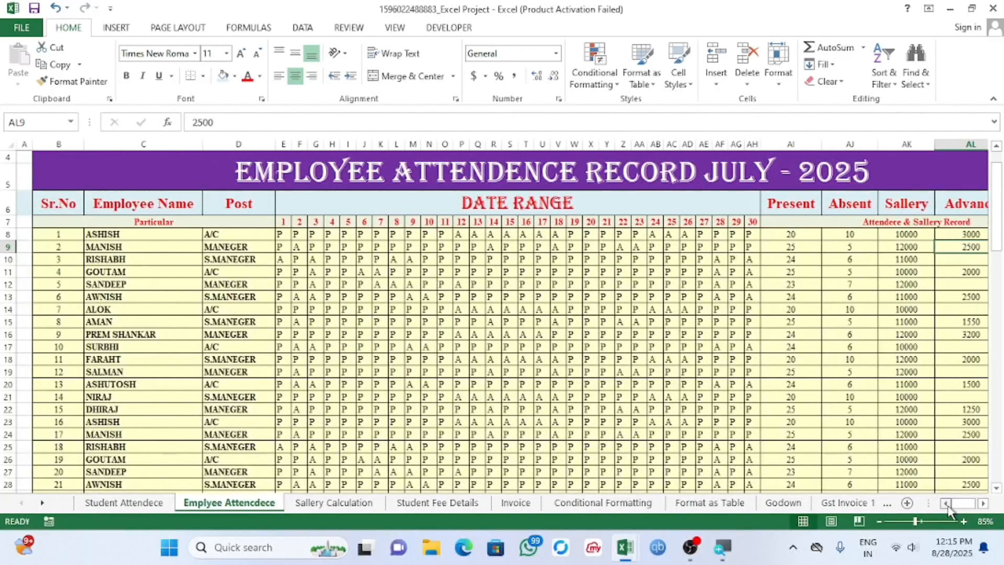
pyautogui.click(542, 282)
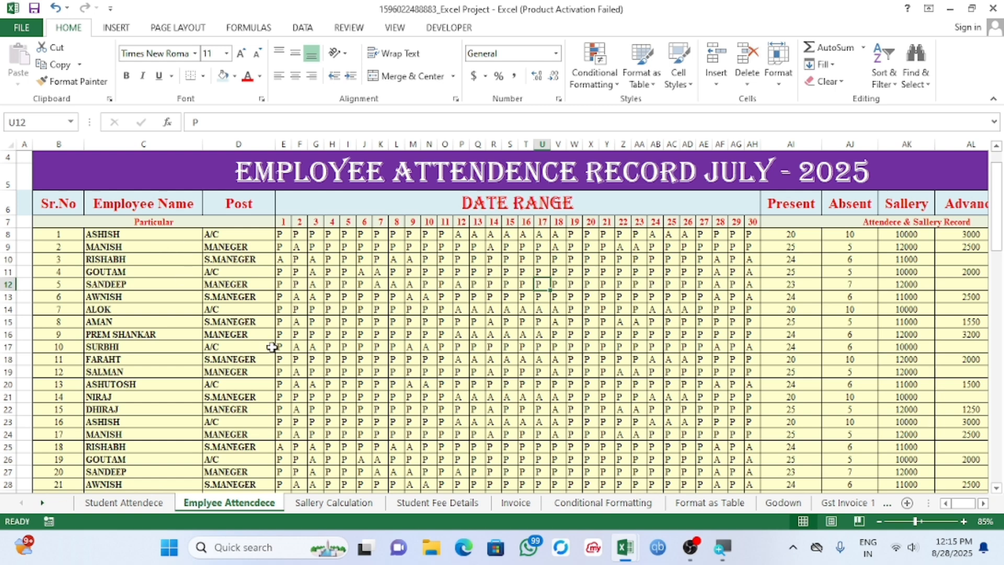
pyautogui.click(350, 336)
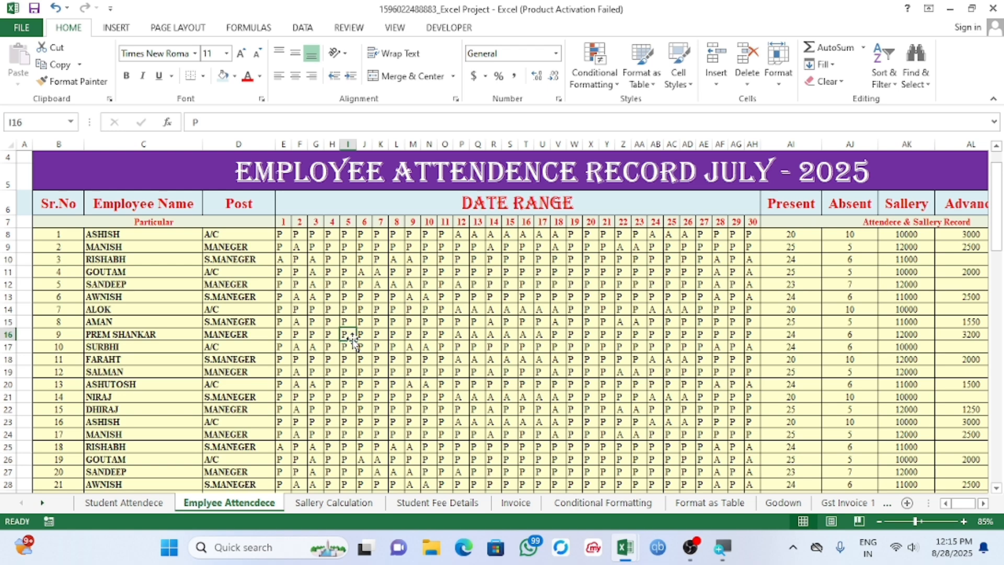
pyautogui.scroll(-20, 456, 371)
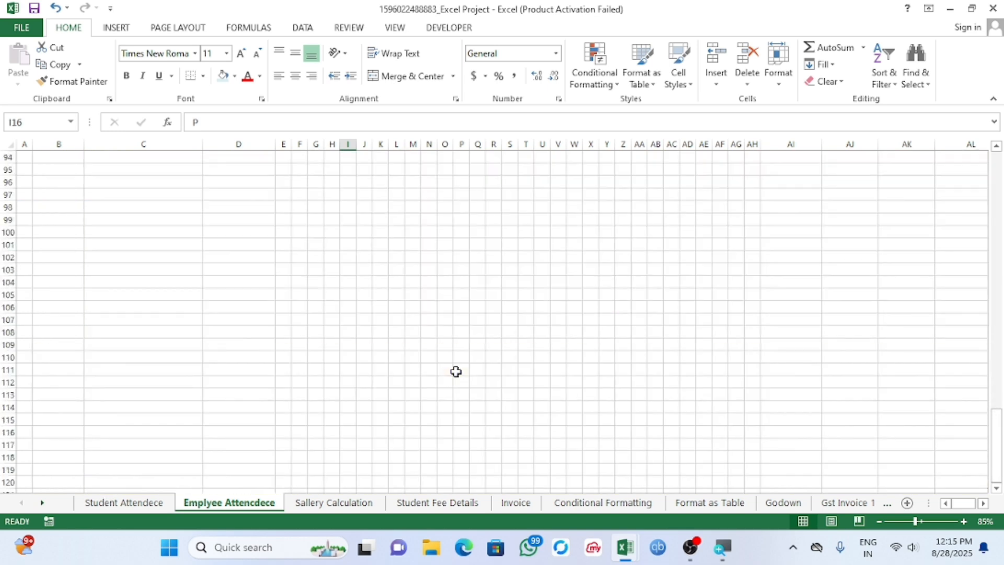
pyautogui.scroll(9, 456, 371)
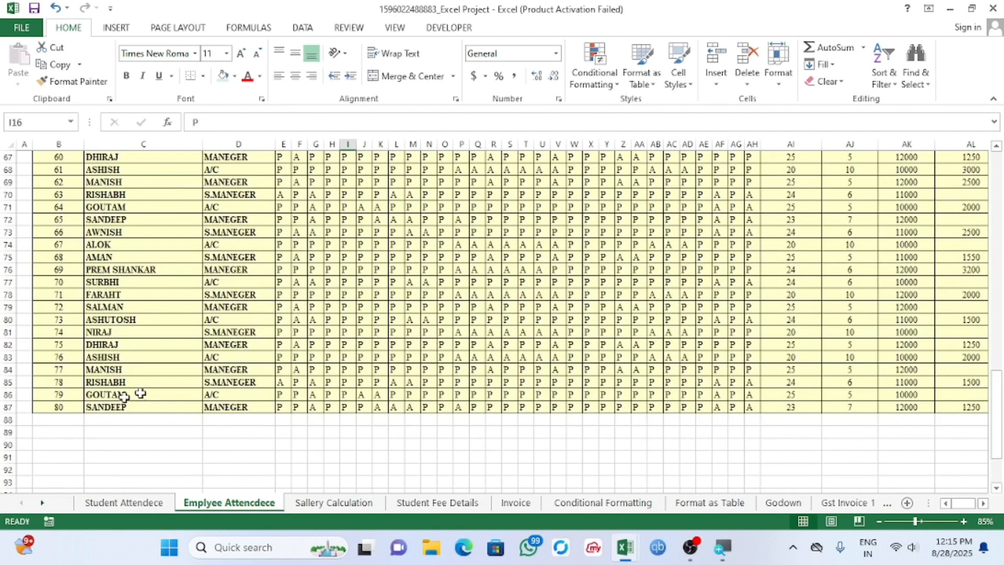
pyautogui.scroll(20, 309, 343)
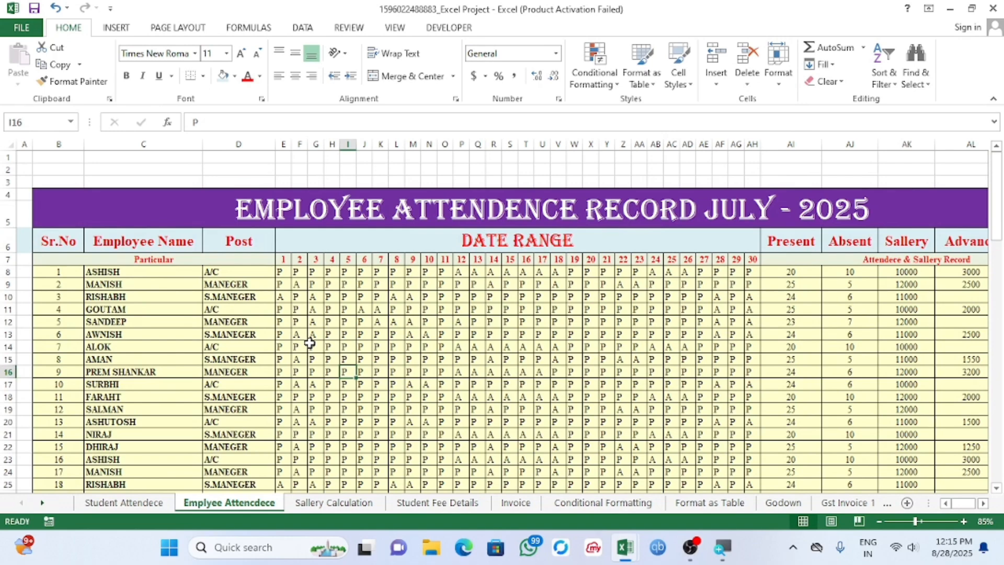
pyautogui.scroll(-1, 296, 434)
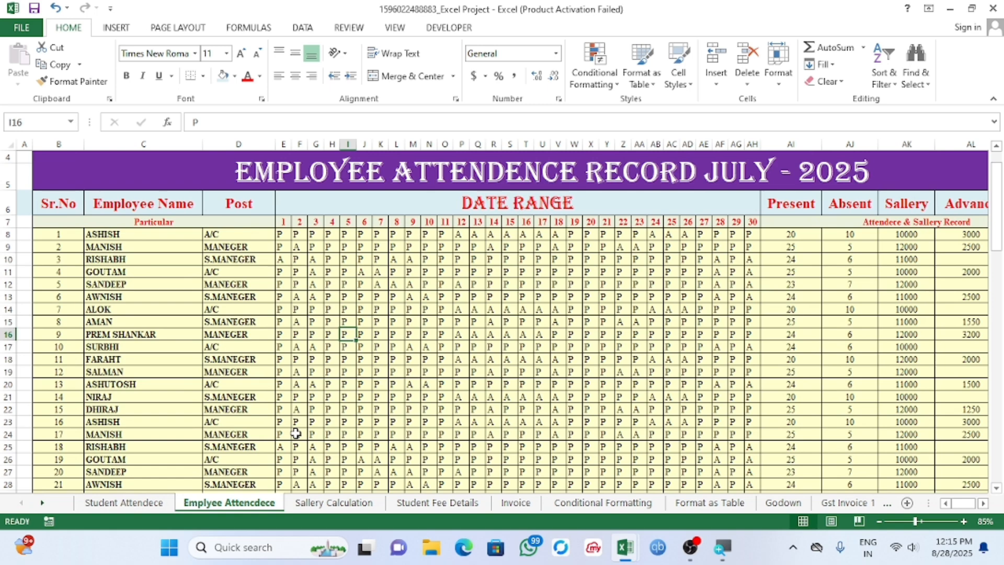
pyautogui.click(535, 176)
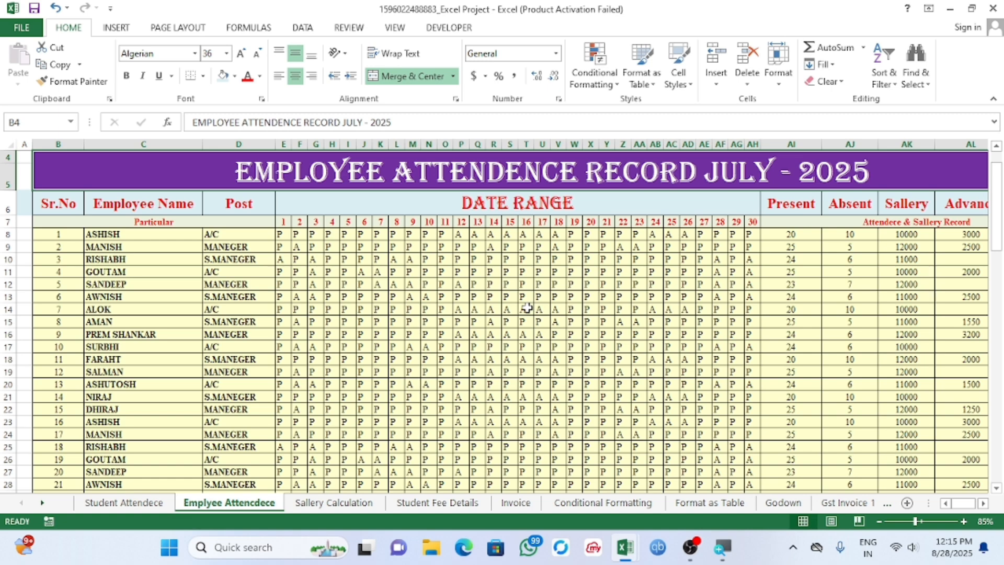
# Step: Start a new blank workbook in a separate Excel window
pyautogui.rightClick(625, 548)
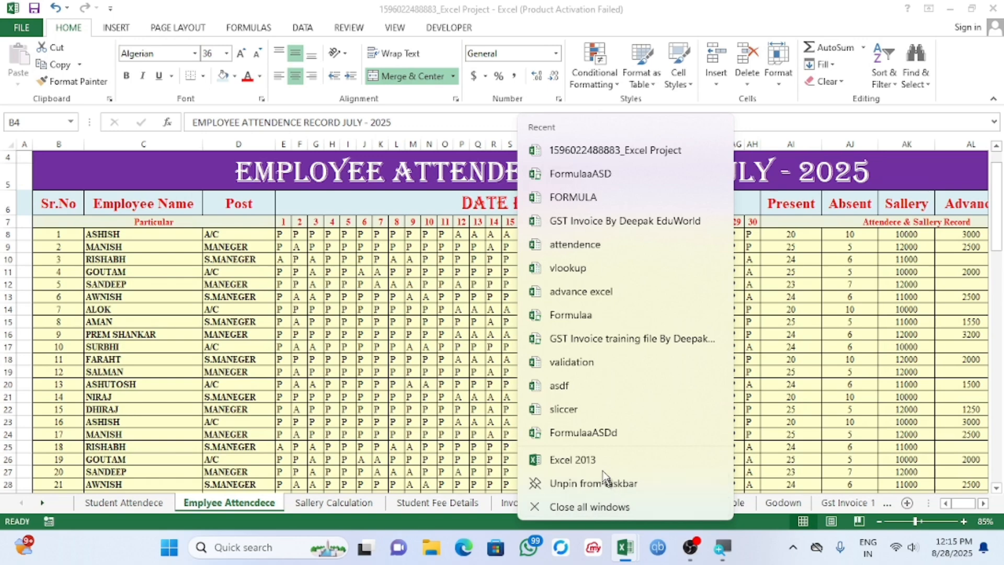
pyautogui.click(597, 460)
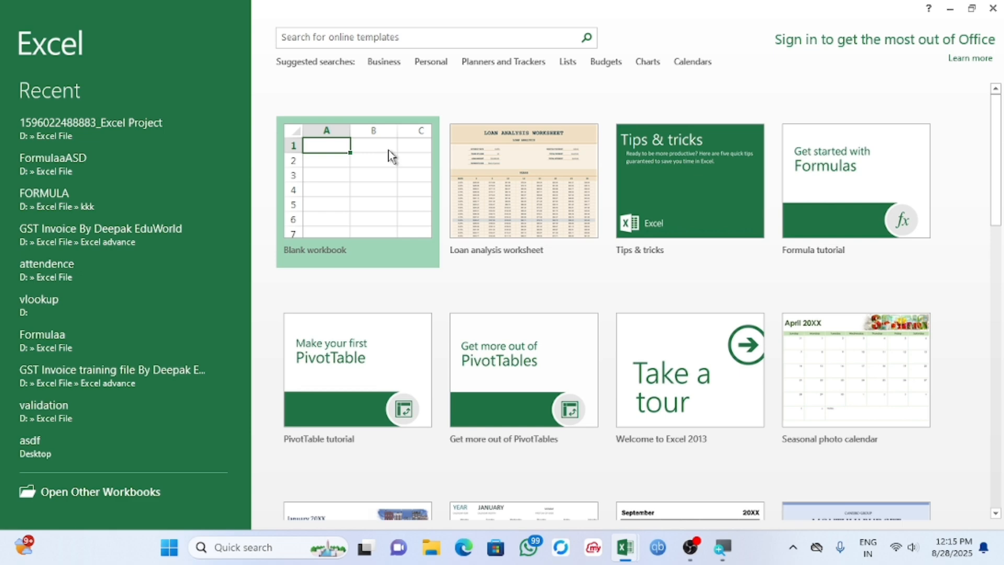
pyautogui.click(388, 150)
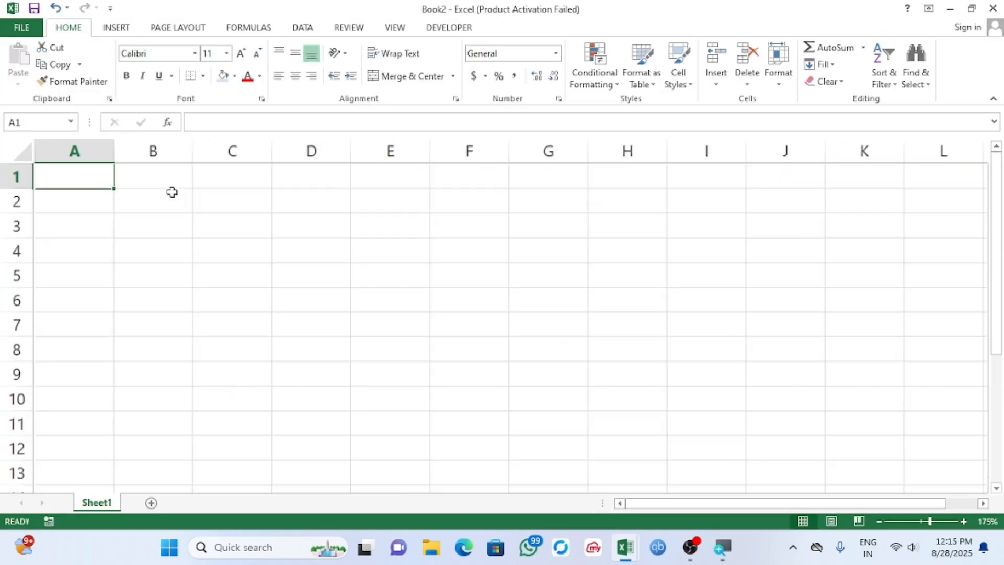
# Step: Enter the headings Sr.No in cell A3 and Employee Name in cell B3
pyautogui.click(133, 230)
pyautogui.click(94, 230)
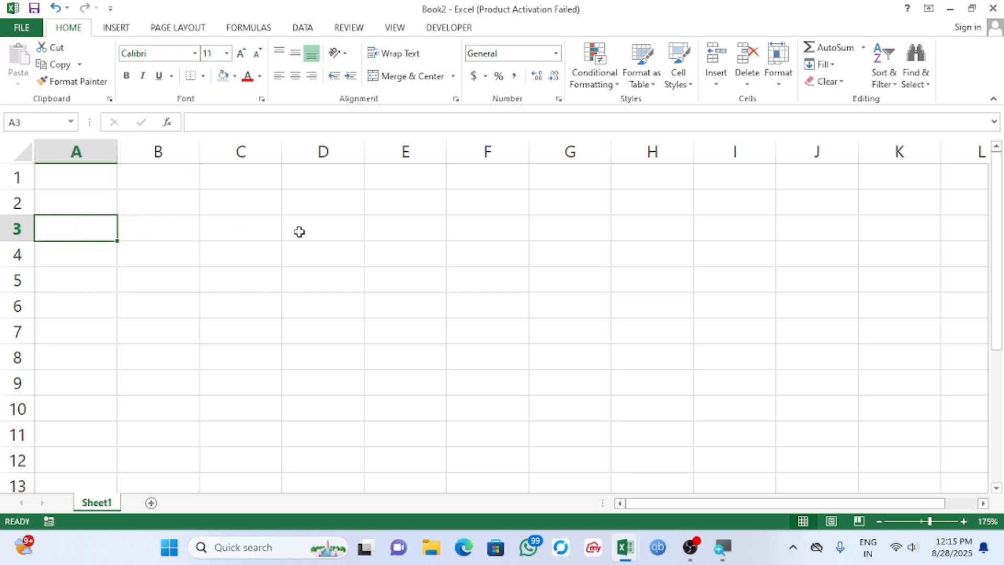
pyautogui.write('S')
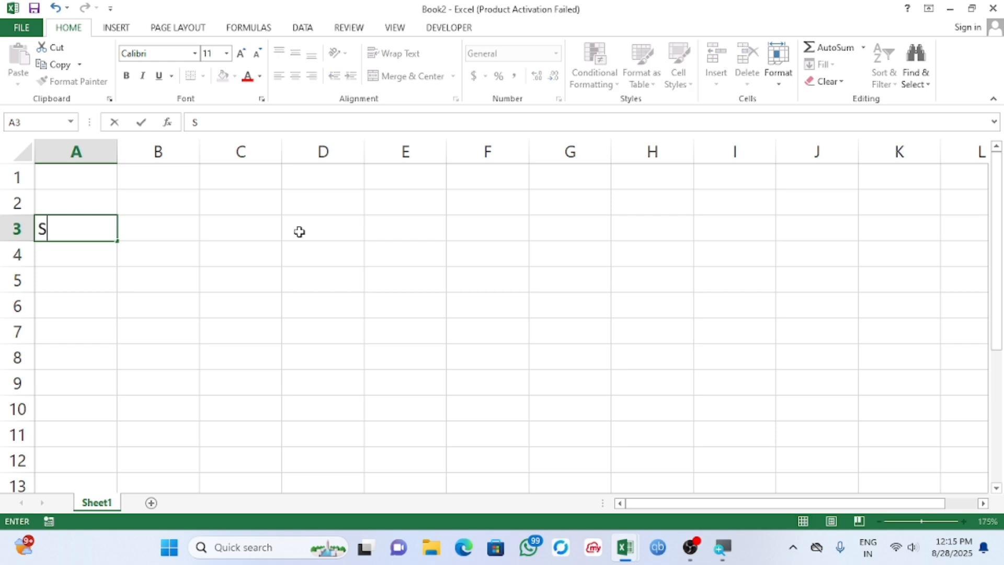
pyautogui.write('r.No')
pyautogui.press('Tab')
pyautogui.write('Em')
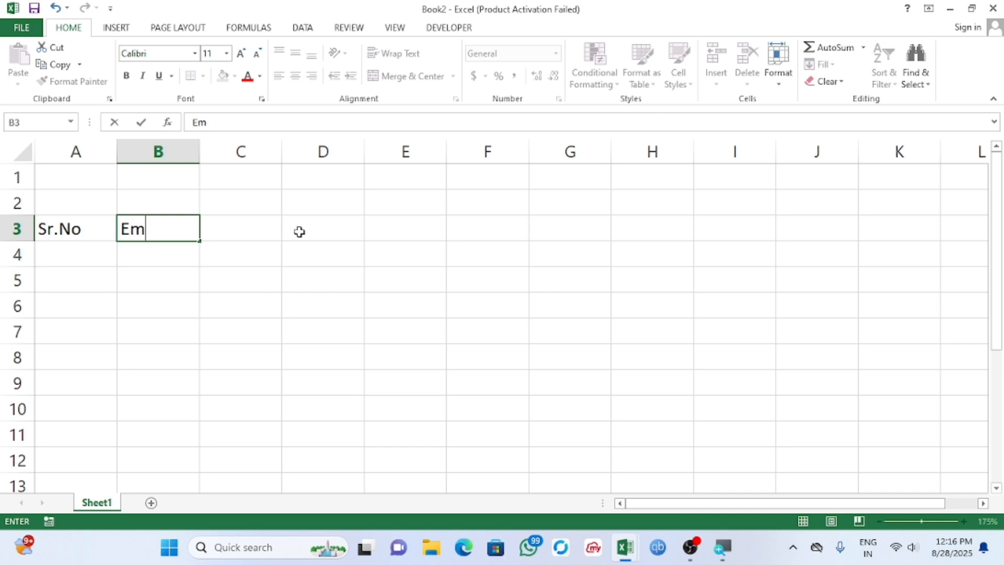
pyautogui.write('ployee Name')
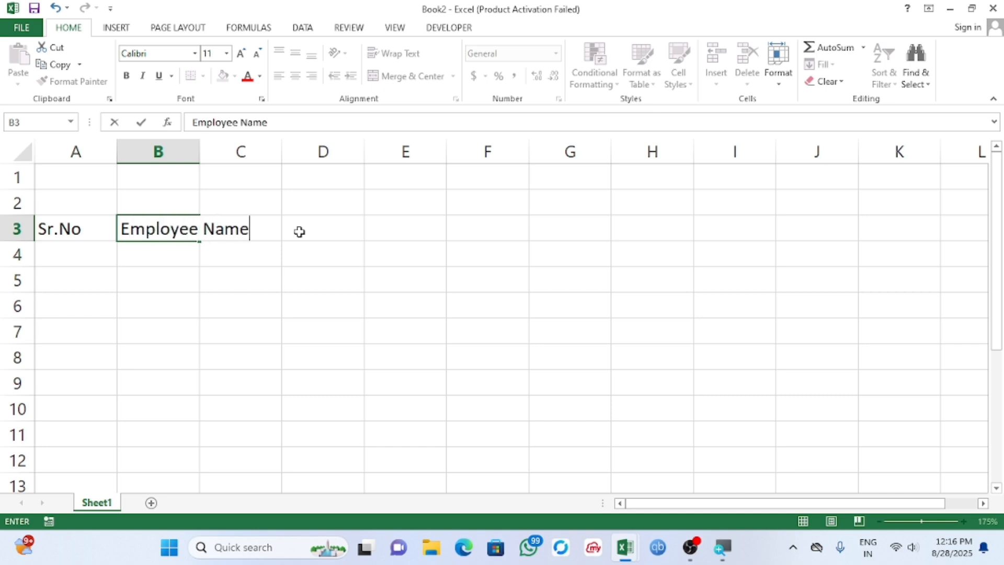
pyautogui.click(299, 232)
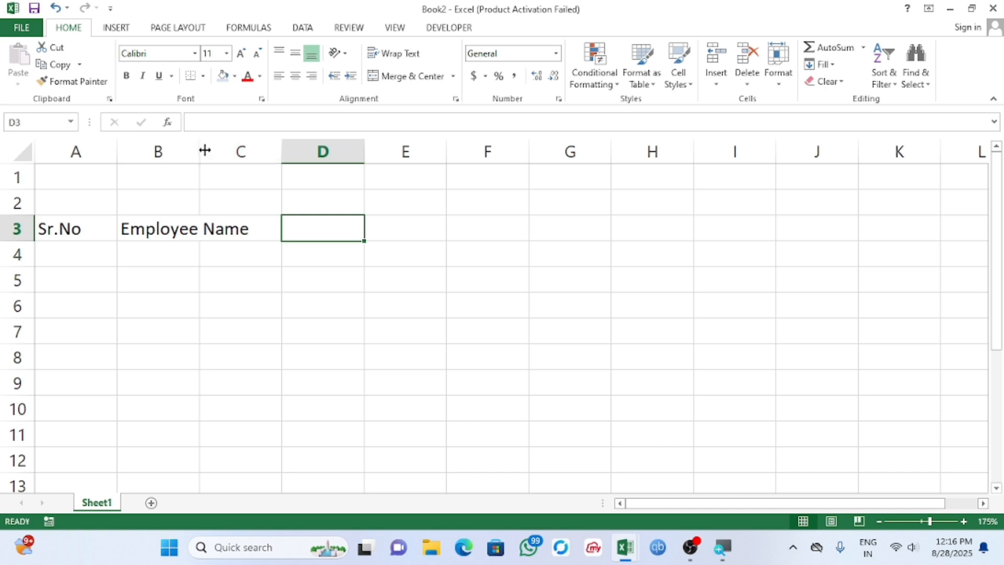
# Step: Widen column B to fit the Employee Name heading and enter the heading Post in cell C3
pyautogui.moveTo(200, 151); pyautogui.dragTo(285, 168)
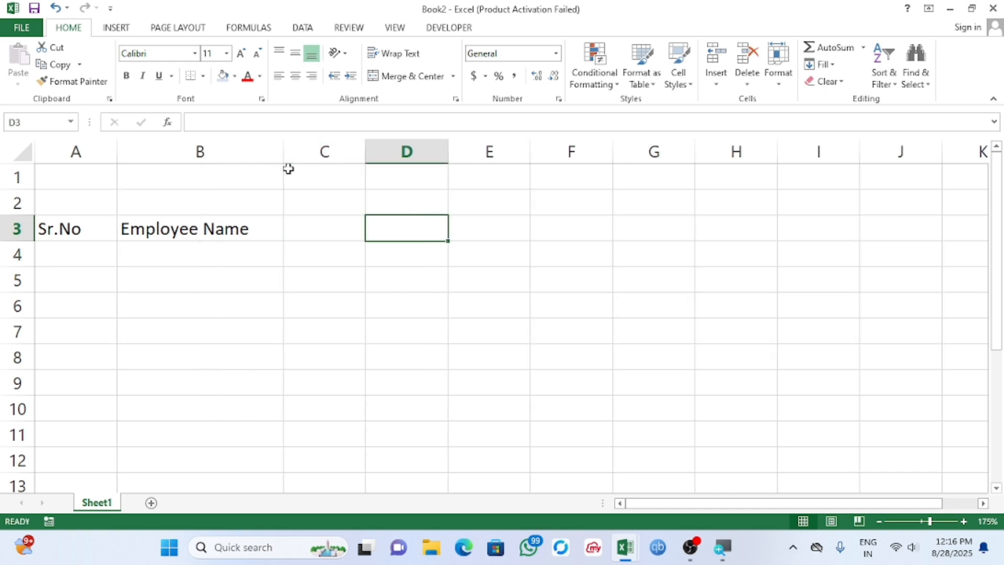
pyautogui.click(317, 228)
pyautogui.write('Post')
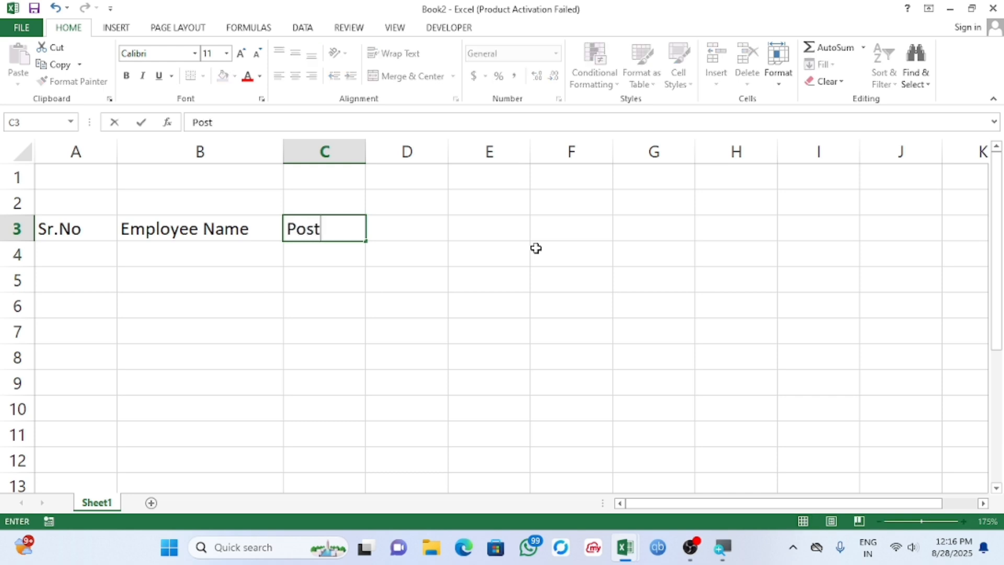
pyautogui.press('Tab')
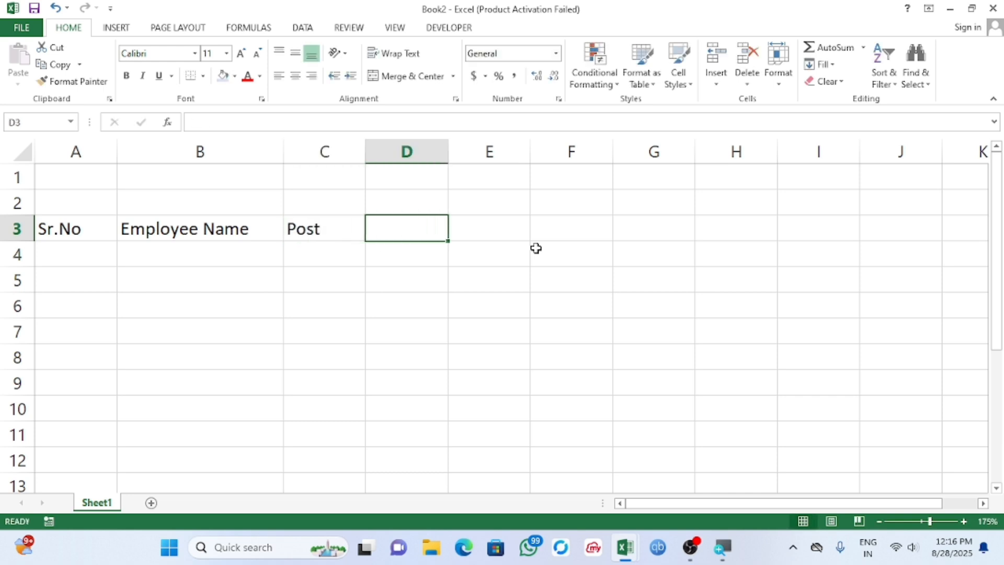
# Step: Merge and center cells A4:C4 and enter the label Particular in the merged cell
pyautogui.moveTo(99, 264); pyautogui.dragTo(291, 267)
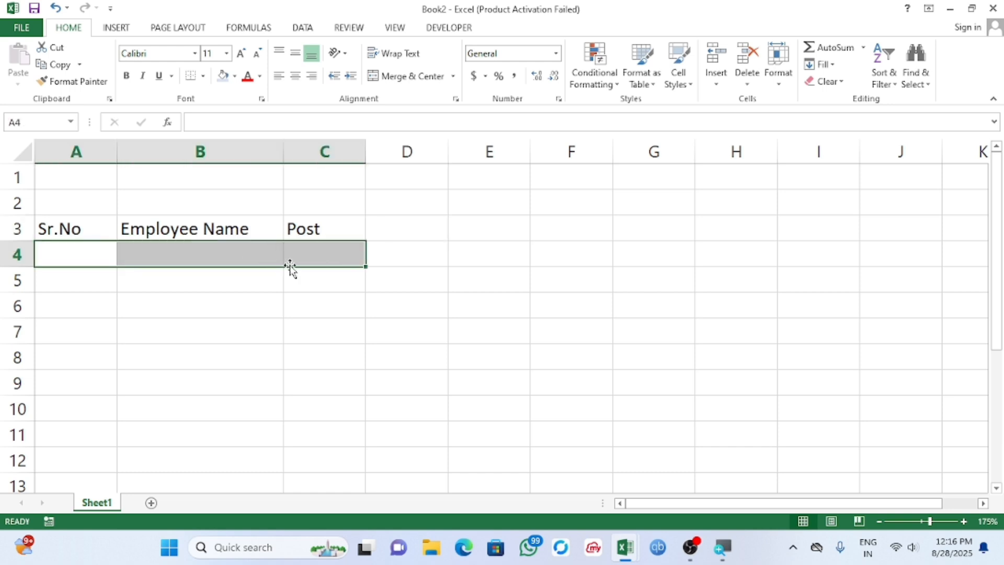
pyautogui.click(409, 83)
pyautogui.write('Partu')
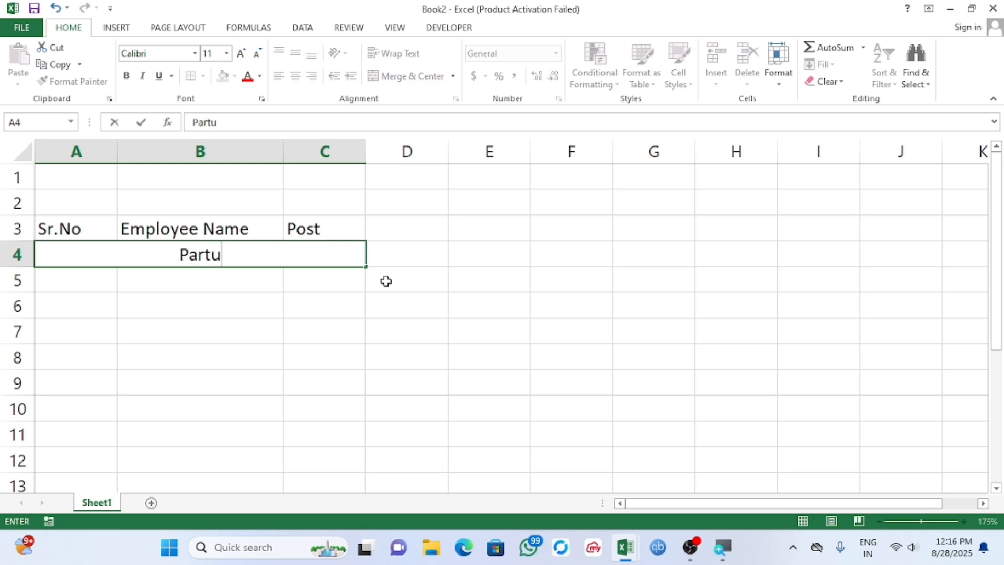
pyautogui.press('BackSpace')
pyautogui.write('icular')
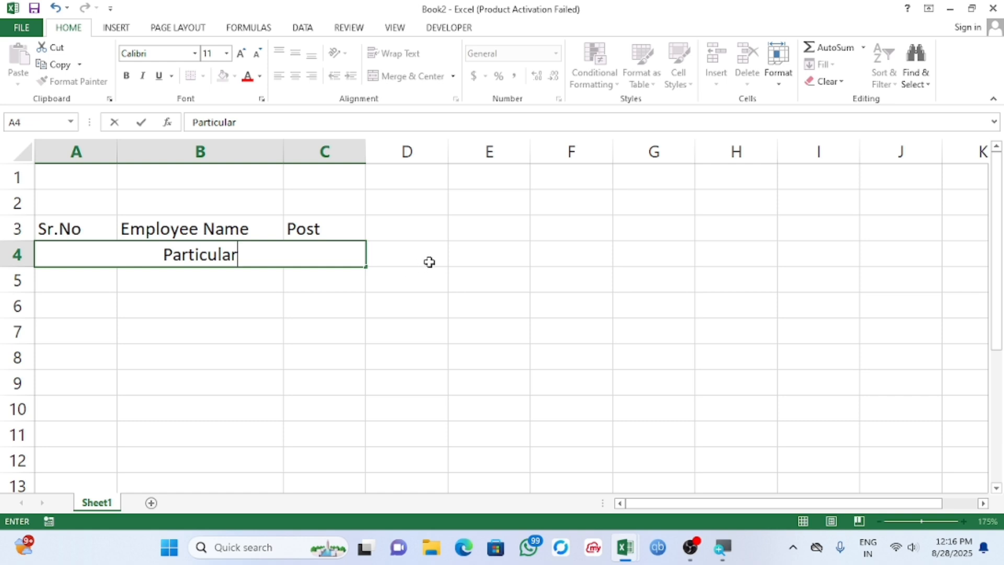
pyautogui.click(480, 256)
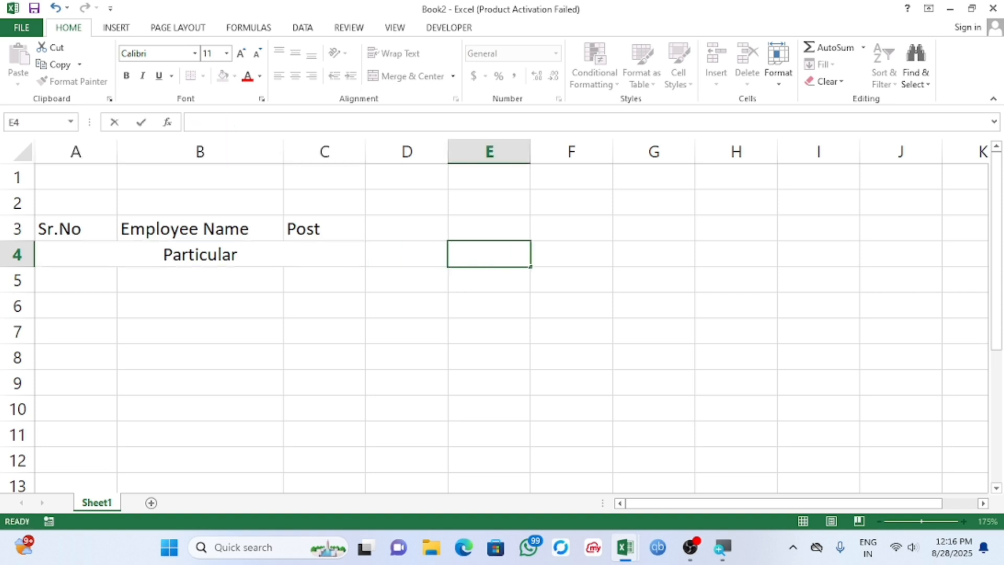
# Step: Enter the first two day numbers, 1 in cell D4 and 2 in cell E4
pyautogui.click(389, 250)
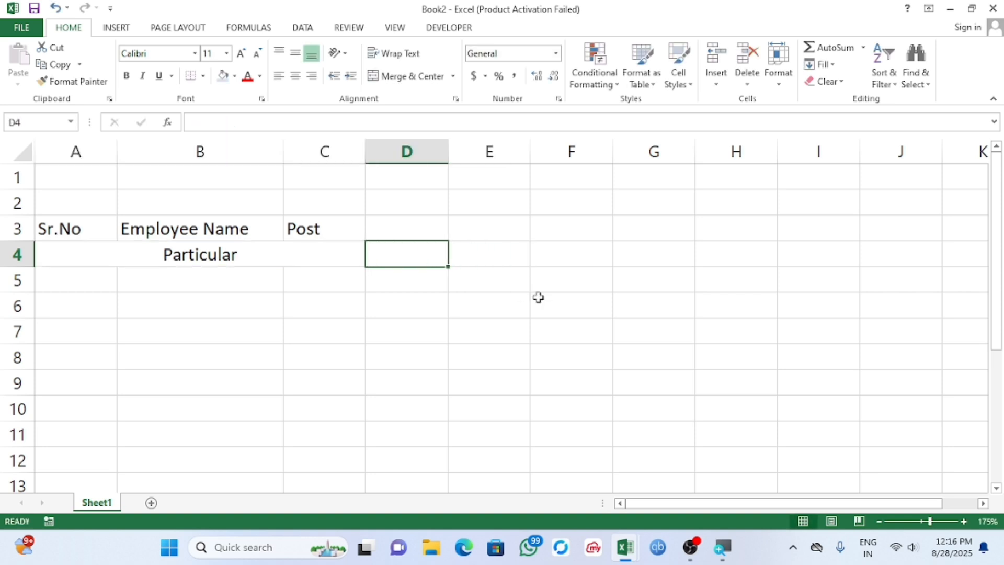
pyautogui.write('1')
pyautogui.press('Tab')
pyautogui.write('2')
pyautogui.press('Tab')
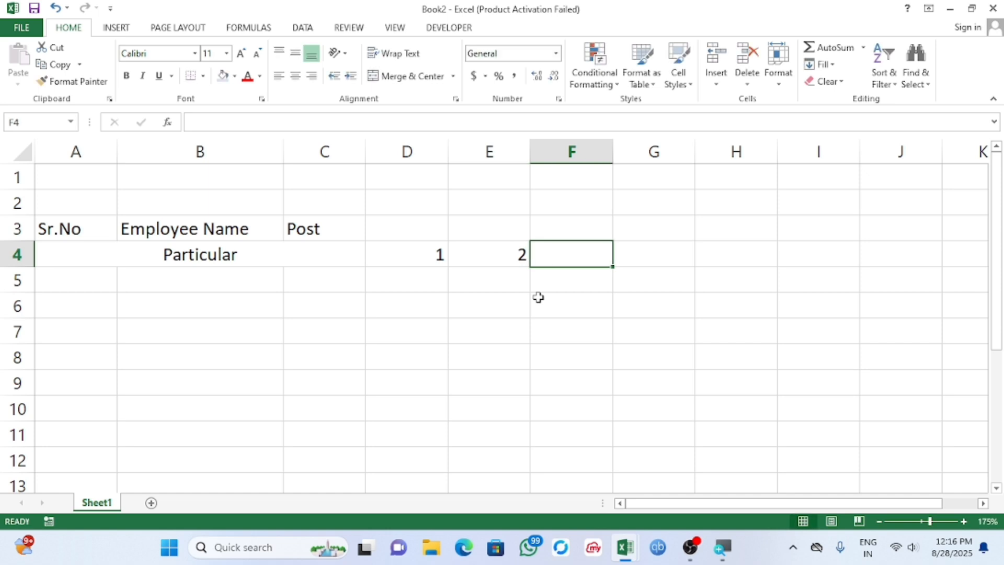
# Step: Extend the day number series from D4:E4 across row 4 up to 30 in cell AG4
pyautogui.scroll(-3, 538, 297)
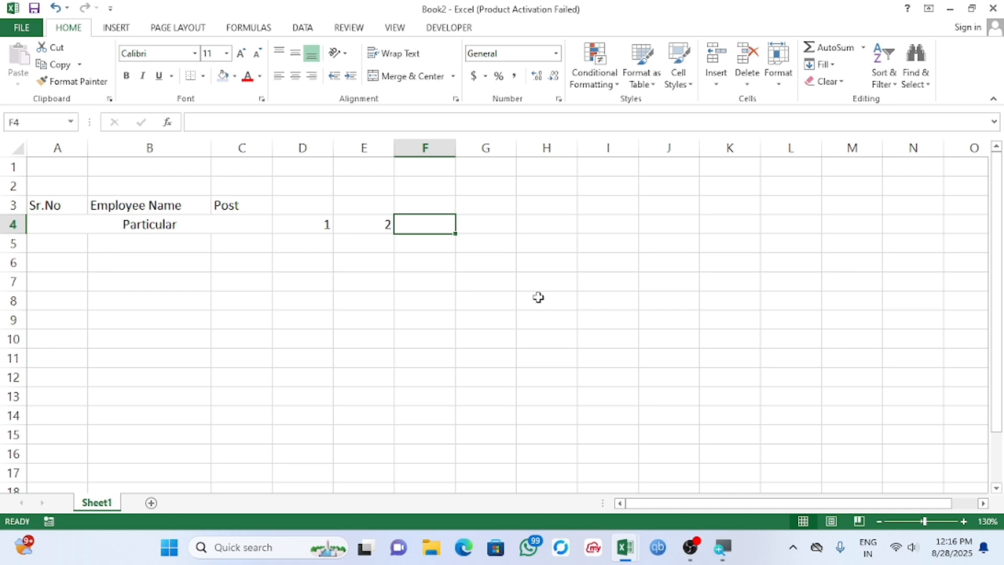
pyautogui.click(302, 228)
pyautogui.moveTo(333, 233); pyautogui.dragTo(388, 224)
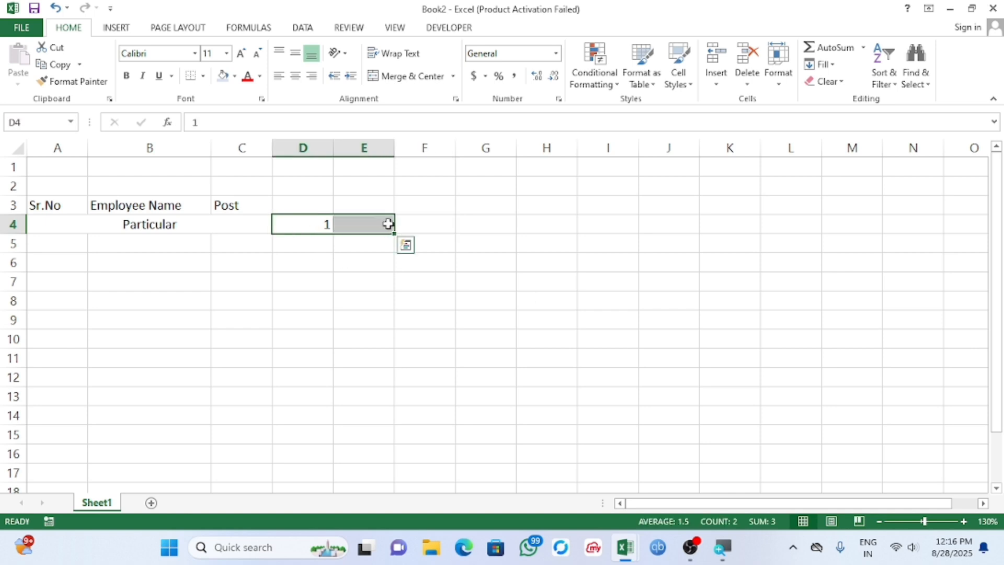
pyautogui.moveTo(314, 224); pyautogui.dragTo(809, 287)
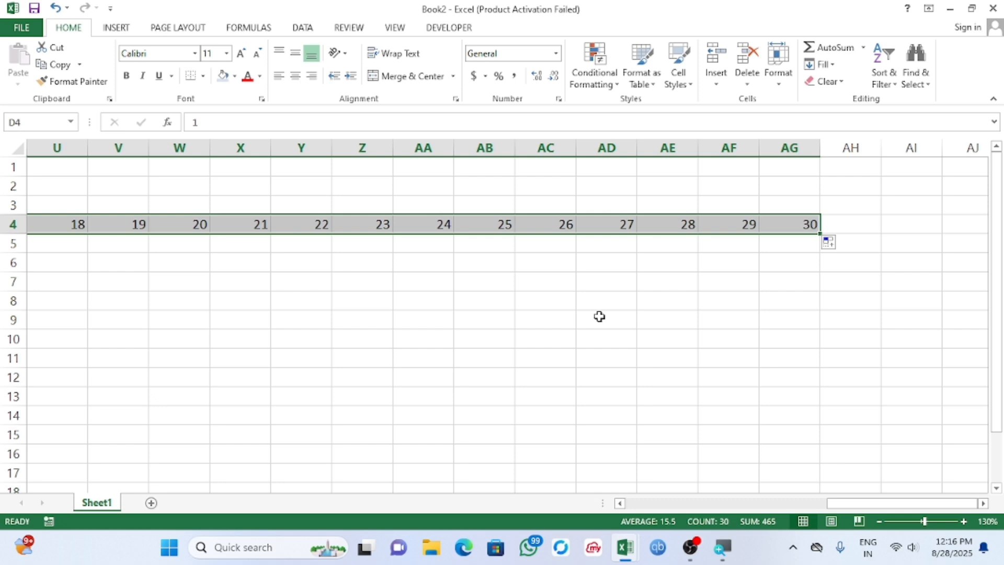
# Step: Set the width of the day columns D to AG to 4 and center the day numbers in row 4
pyautogui.hotkey('alt', 'Tab')
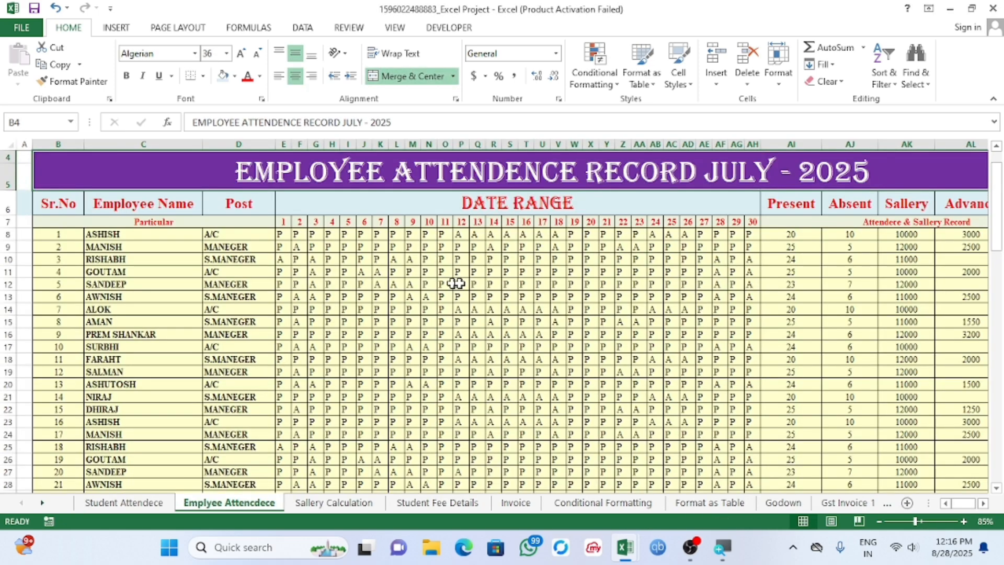
pyautogui.hotkey('alt', 'Tab')
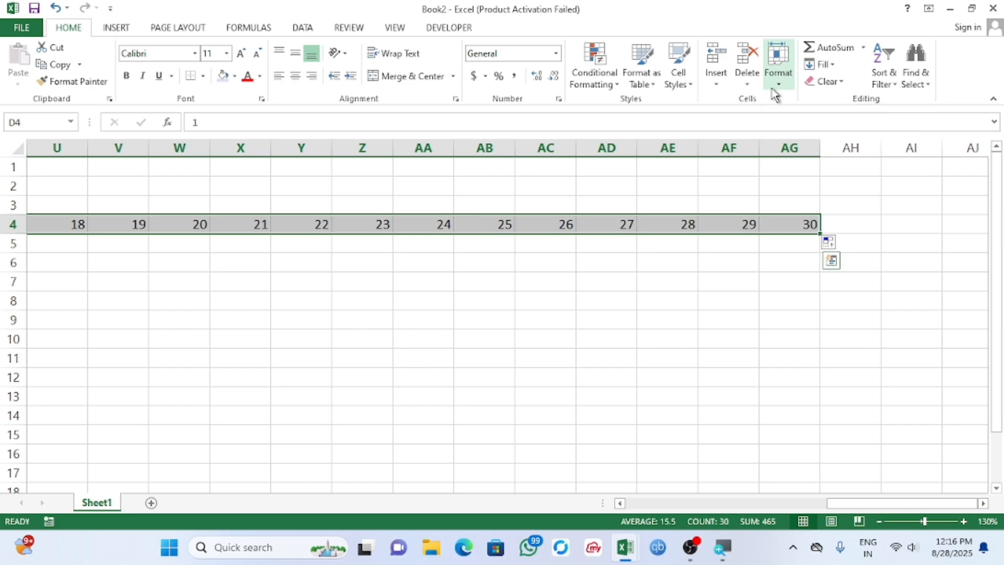
pyautogui.press('super')
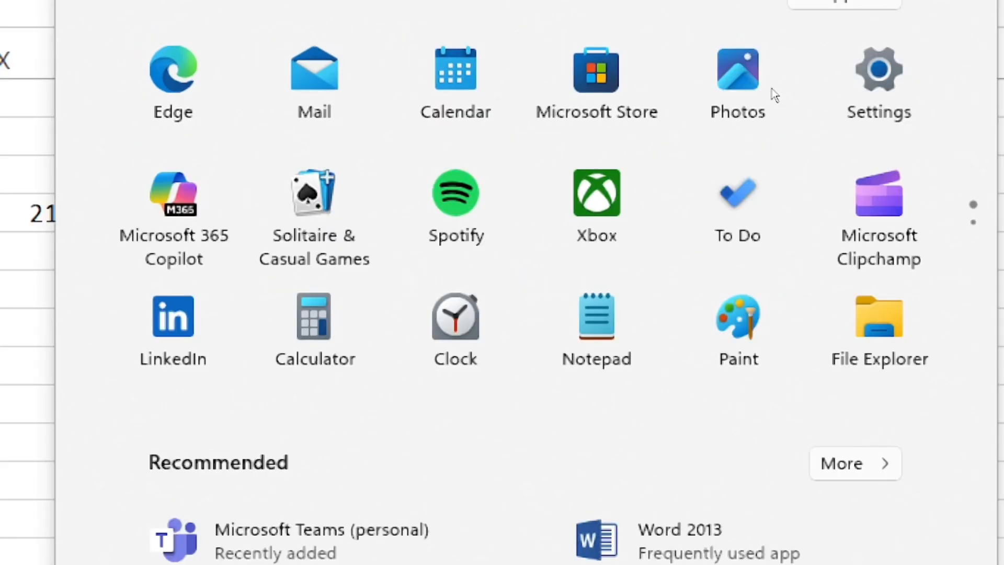
pyautogui.press('super')
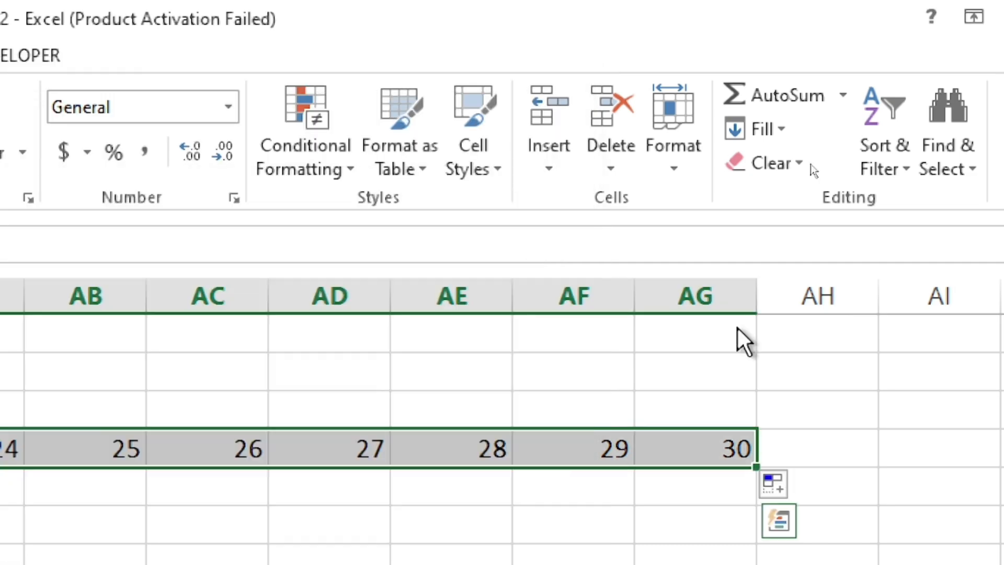
pyautogui.click(675, 157)
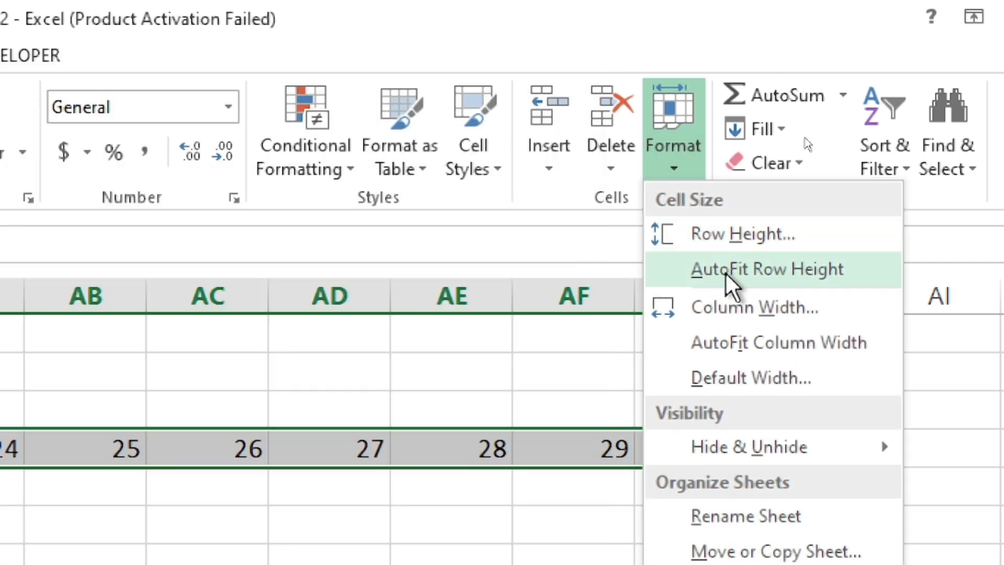
pyautogui.click(736, 305)
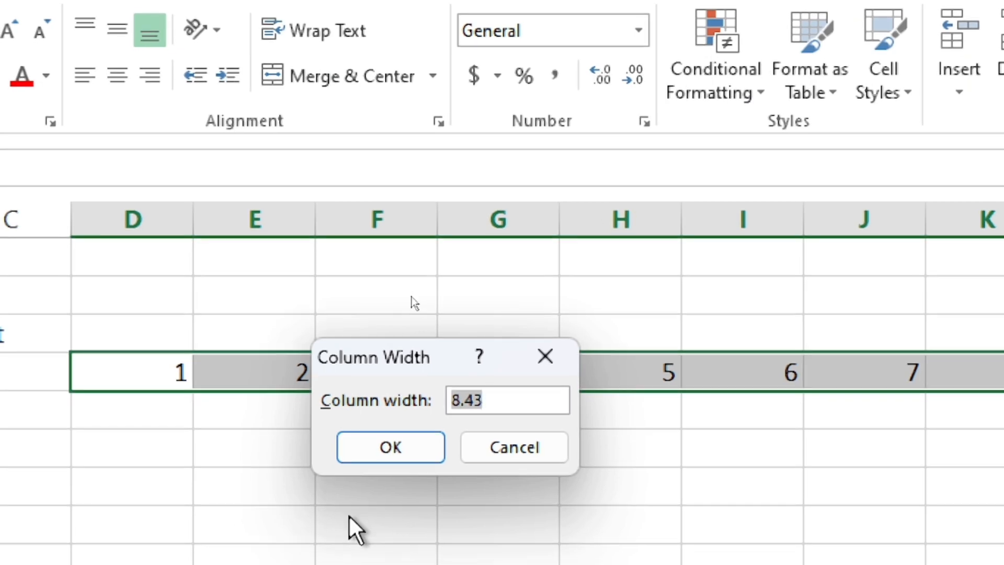
pyautogui.write('4')
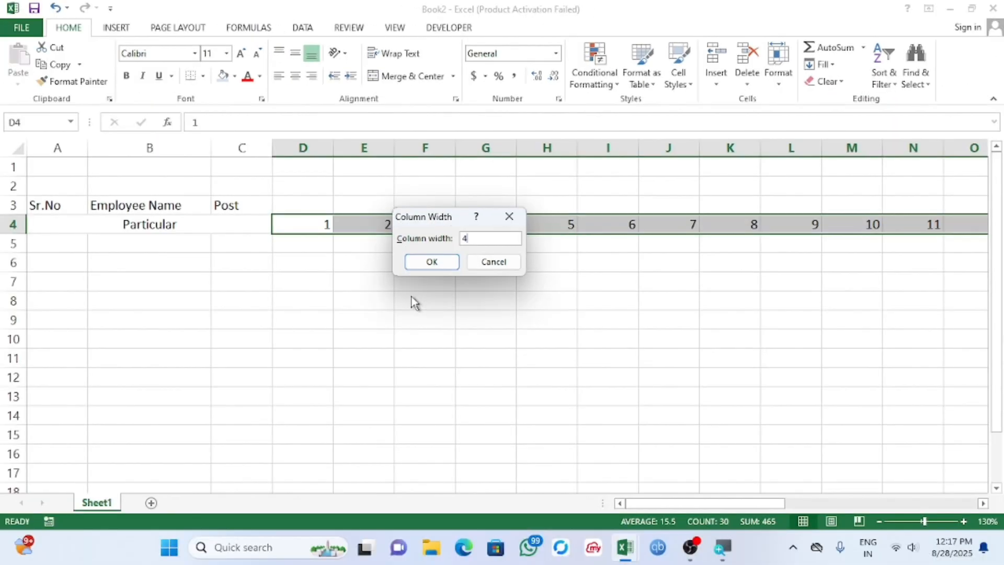
pyautogui.press('Return')
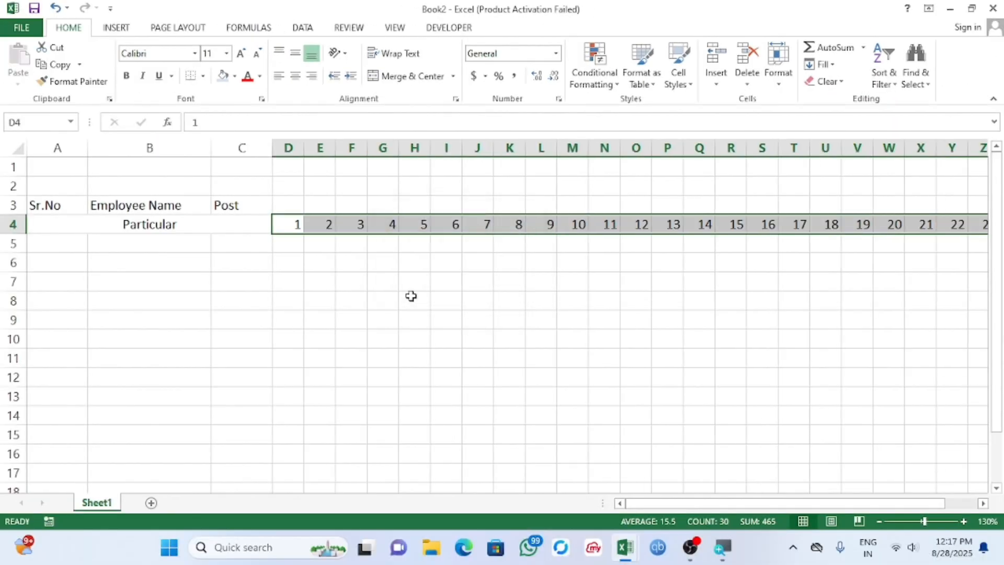
pyautogui.click(295, 76)
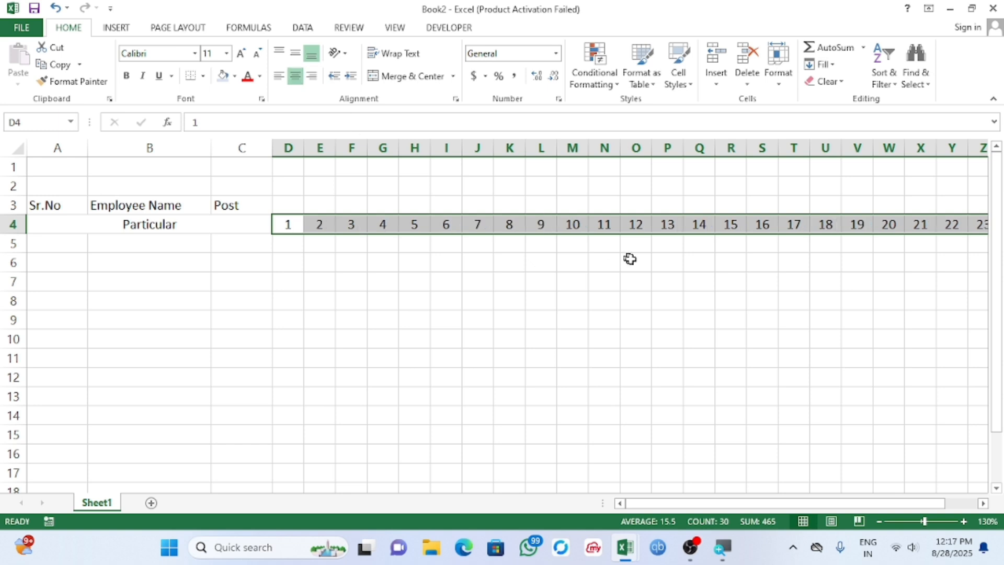
pyautogui.click(465, 261)
# Step: Merge and center cells D3:AG3 above the day numbers
pyautogui.click(295, 207)
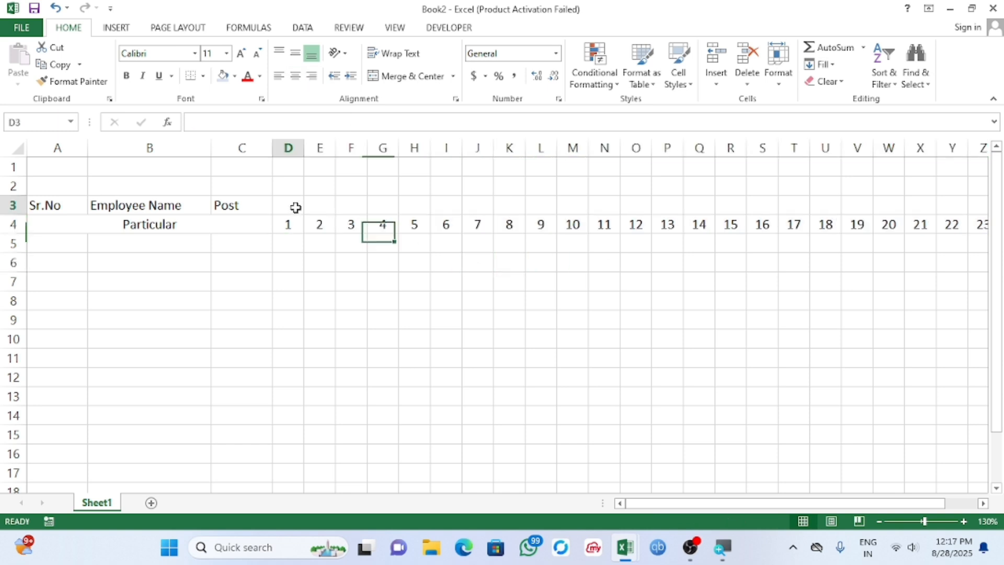
pyautogui.hotkey('shift', 'Right')
pyautogui.hotkey('shift', 'Right')
pyautogui.hotkey('shift', 'Right')
pyautogui.hotkey('shift', 'Right')
pyautogui.hotkey('shift', 'Right')
pyautogui.hotkey('shift', 'Right')
pyautogui.hotkey('shift', 'Right')
pyautogui.hotkey('shift', 'Right')
pyautogui.hotkey('shift', 'Right')
pyautogui.hotkey('shift', 'Right')
pyautogui.hotkey('shift', 'Right')
pyautogui.hotkey('shift', 'Right')
pyautogui.hotkey('shift', 'Right')
pyautogui.hotkey('shift', 'Right')
pyautogui.hotkey('shift', 'Right')
pyautogui.hotkey('shift', 'Right')
pyautogui.hotkey('shift', 'Right')
pyautogui.hotkey('shift', 'Right')
pyautogui.hotkey('shift', 'Right')
pyautogui.hotkey('shift', 'Right')
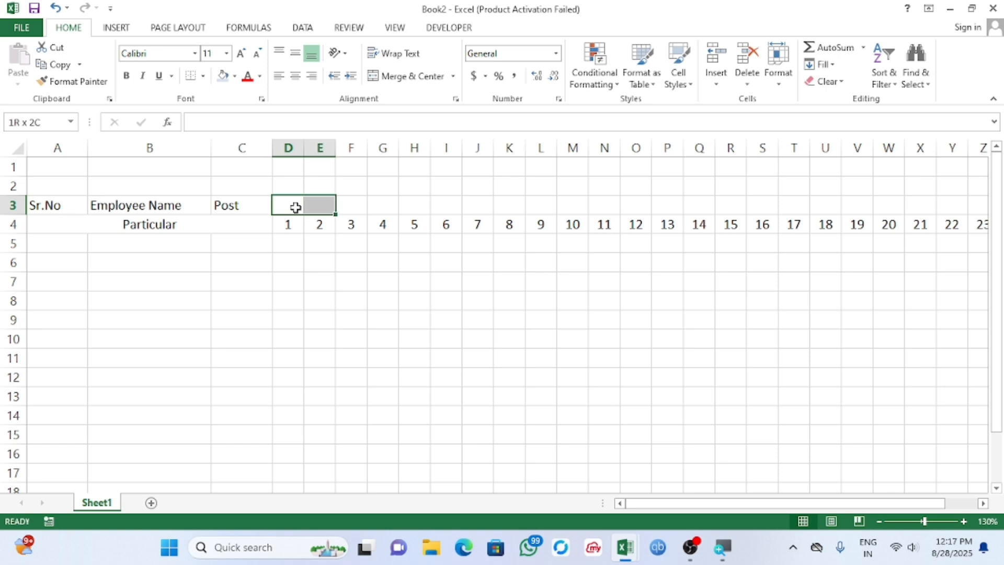
pyautogui.hotkey('shift', 'Right')
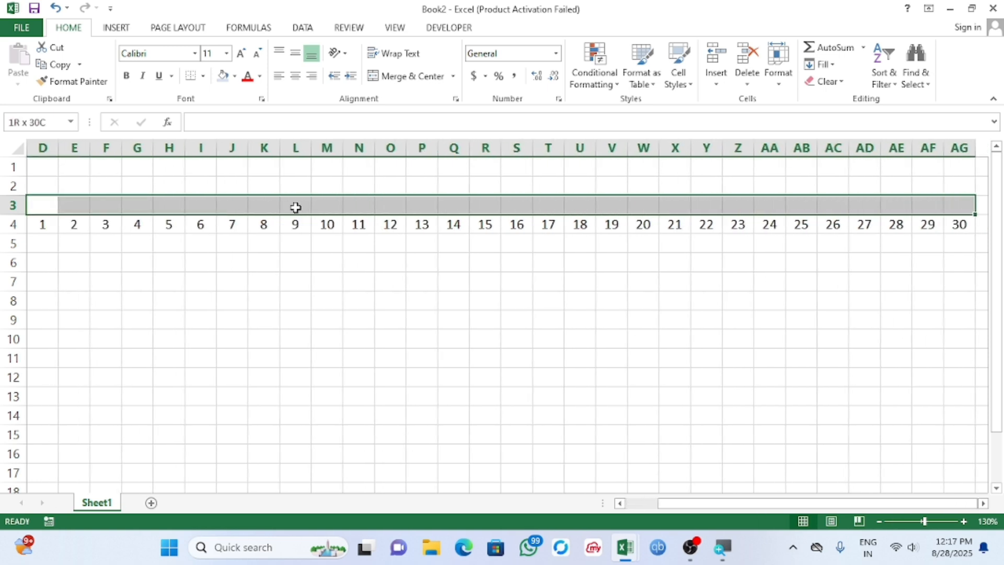
pyautogui.click(422, 78)
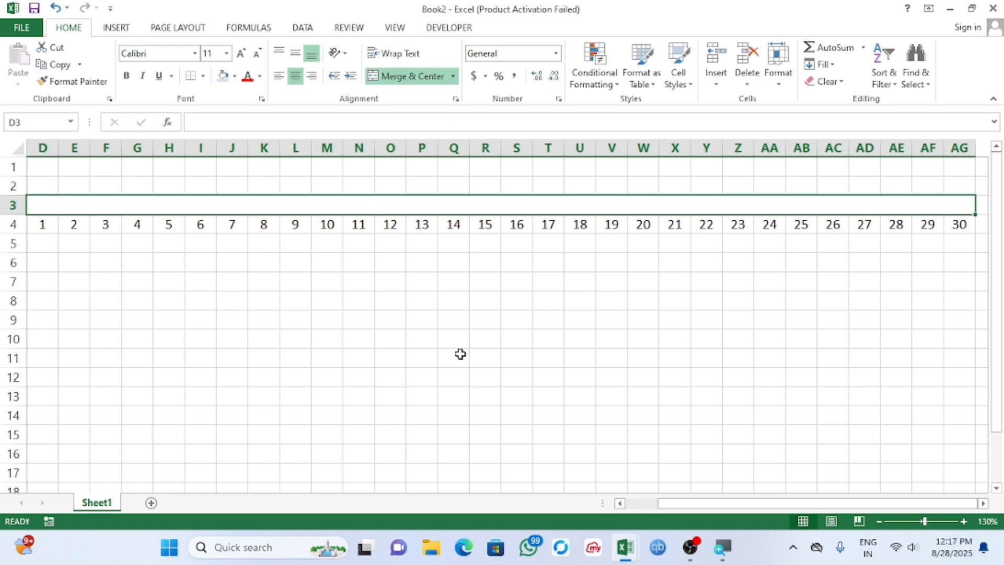
# Step: Enter the heading DATE RANGE in the merged cell above the day numbers
pyautogui.write('da')
pyautogui.press('BackSpace')
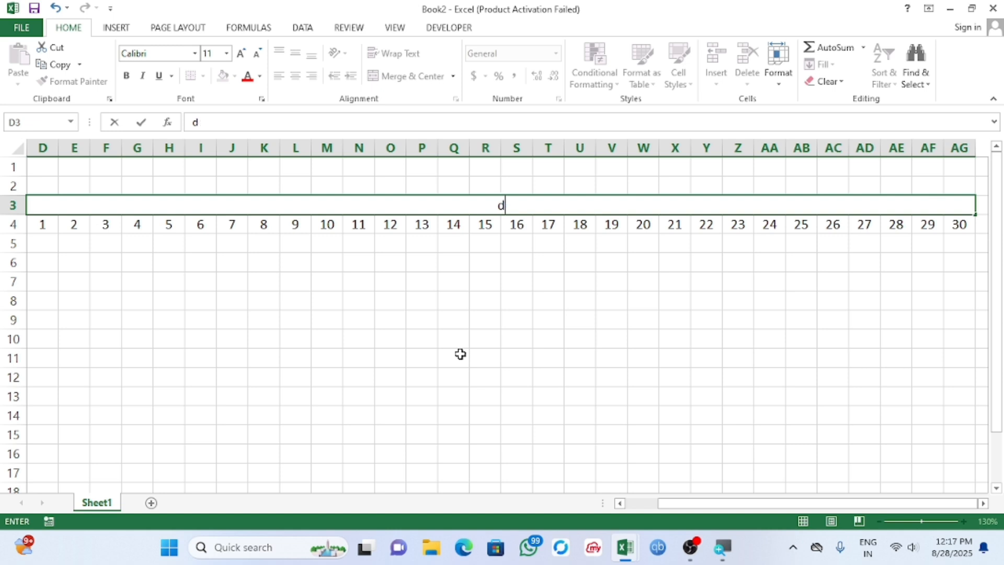
pyautogui.press('BackSpace')
pyautogui.write('DATE RANGE')
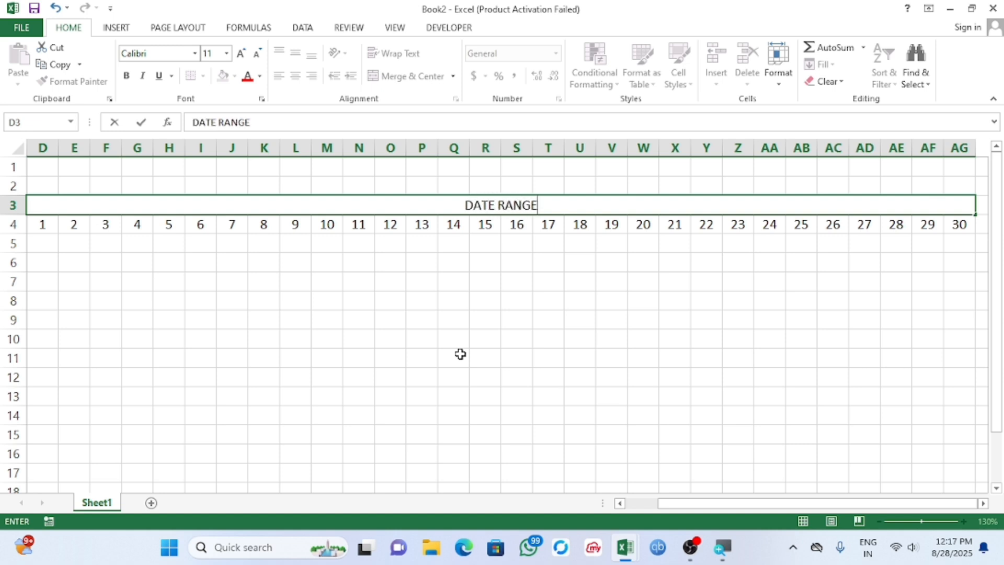
pyautogui.click(669, 395)
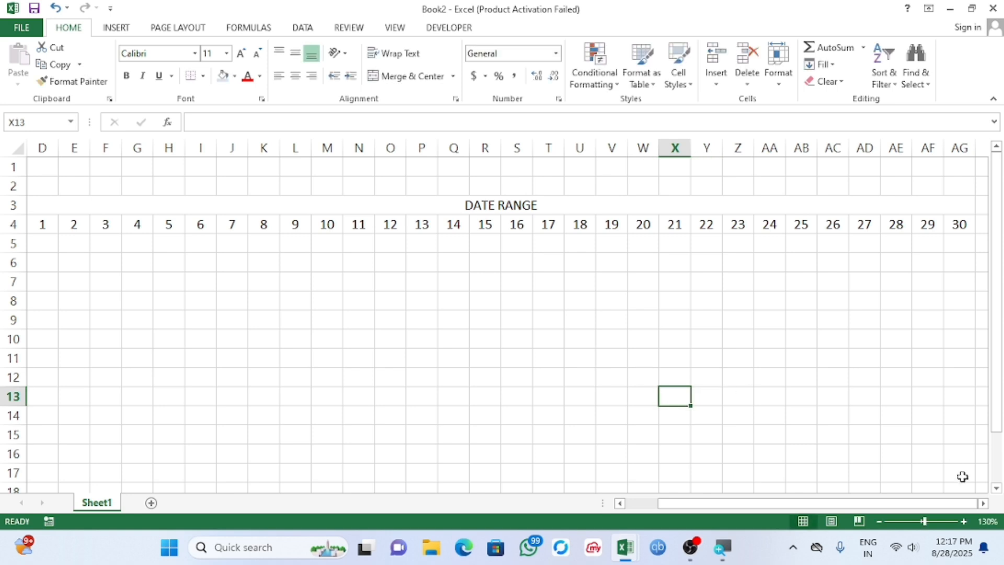
# Step: Enter the headings Present in cell AH3 and Absent in cell AI3
pyautogui.hscroll(9, 984, 510)
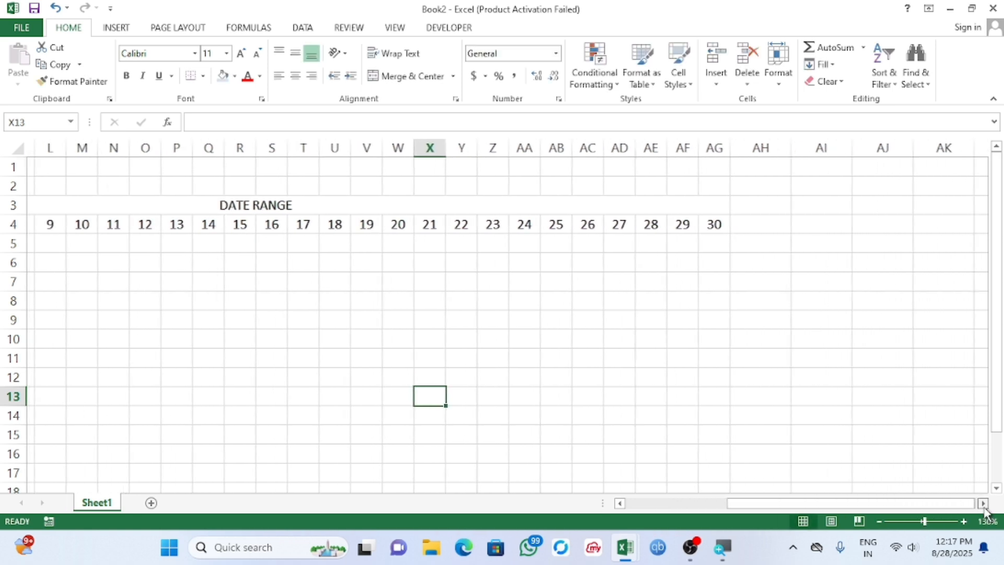
pyautogui.click(730, 204)
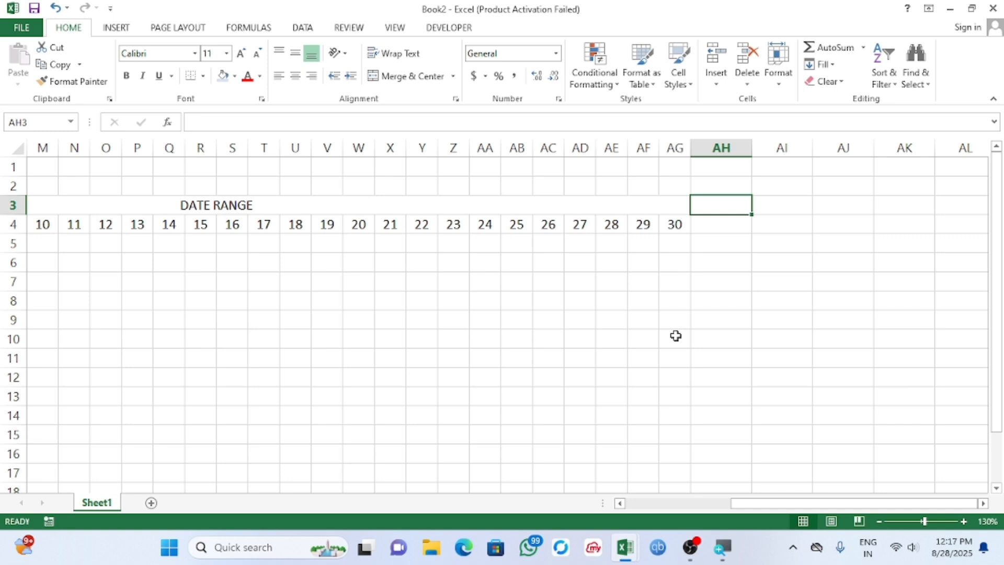
pyautogui.write('pRESENT')
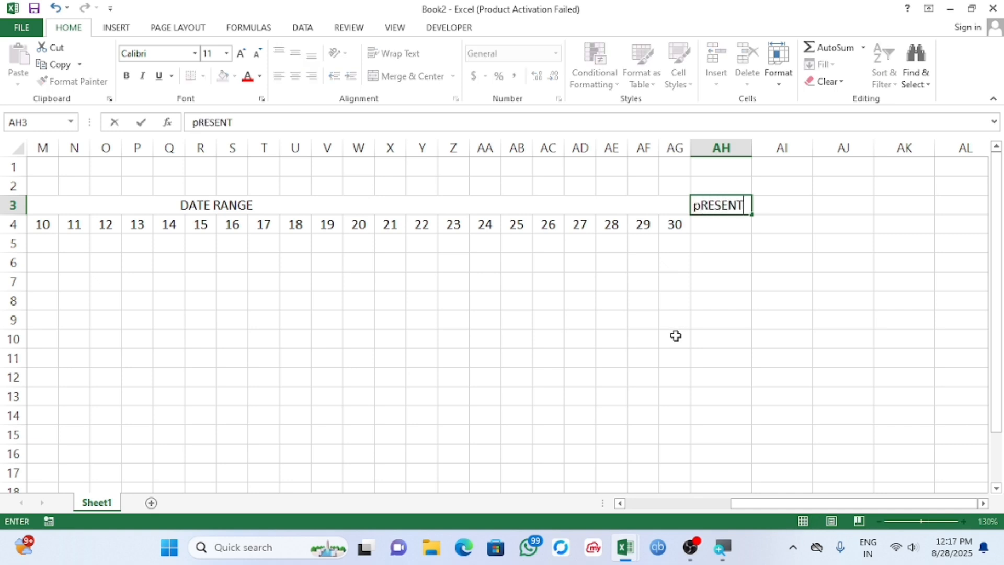
pyautogui.press('Tab')
pyautogui.write('Absern')
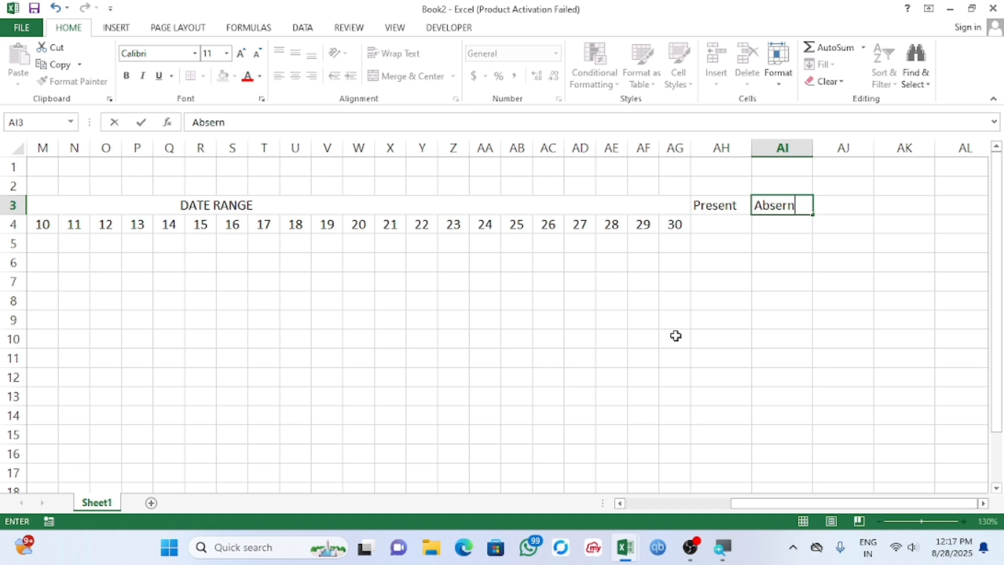
pyautogui.write('tt')
pyautogui.press('BackSpace')
pyautogui.press('BackSpace')
pyautogui.press('BackSpace')
pyautogui.write('nt')
pyautogui.press('Tab')
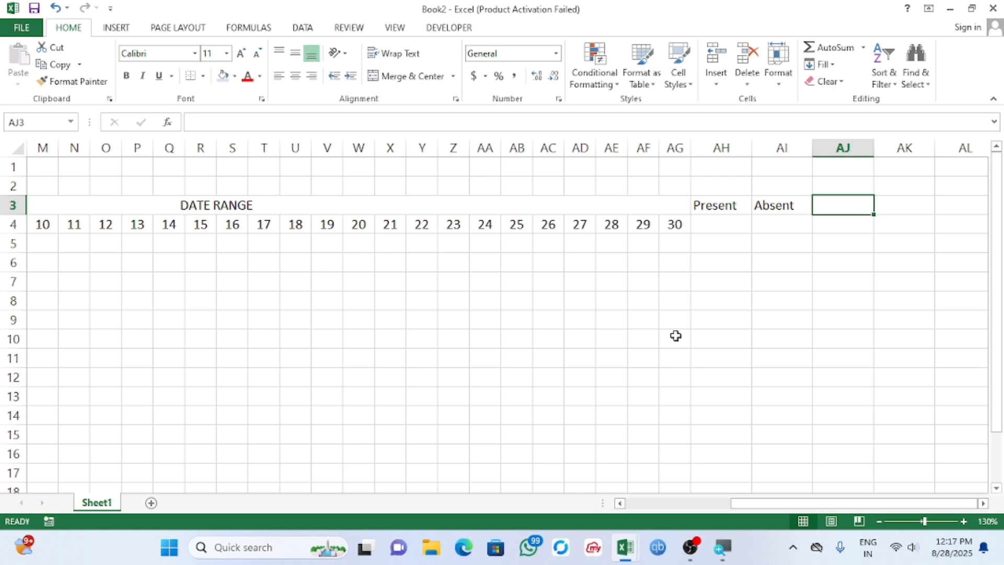
# Step: Enter the headings Sallary in cell AJ3, Advance in cell AK3 and Total in cell AL3
pyautogui.write('Salal')
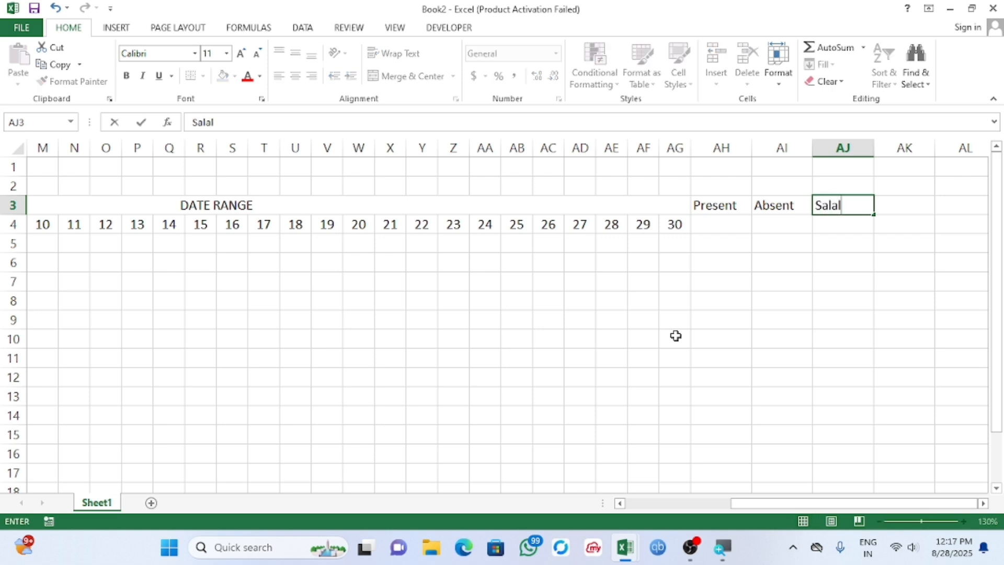
pyautogui.press('BackSpace')
pyautogui.press('BackSpace')
pyautogui.write('lary')
pyautogui.press('Tab')
pyautogui.write('Adnvc')
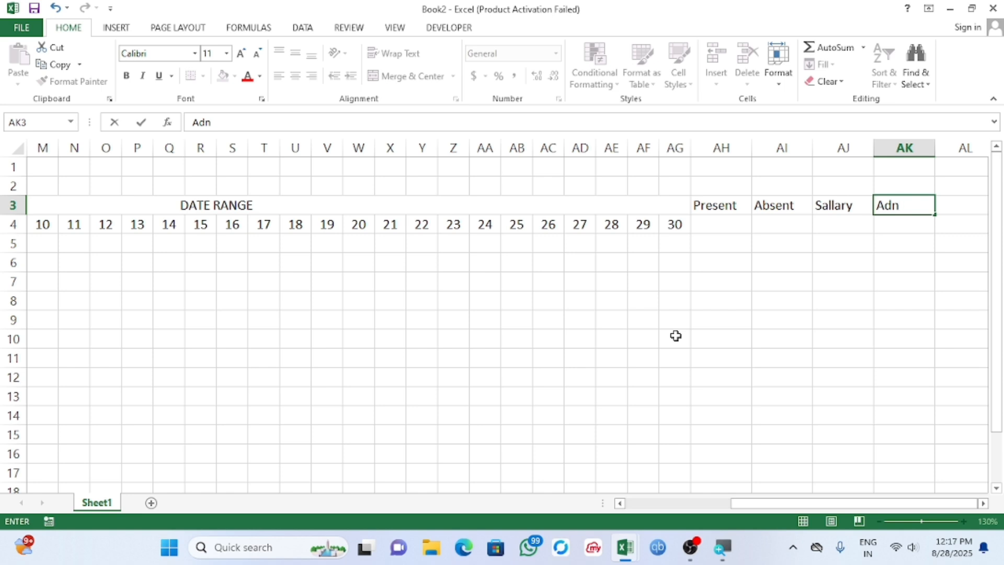
pyautogui.write('ance')
pyautogui.press('Tab')
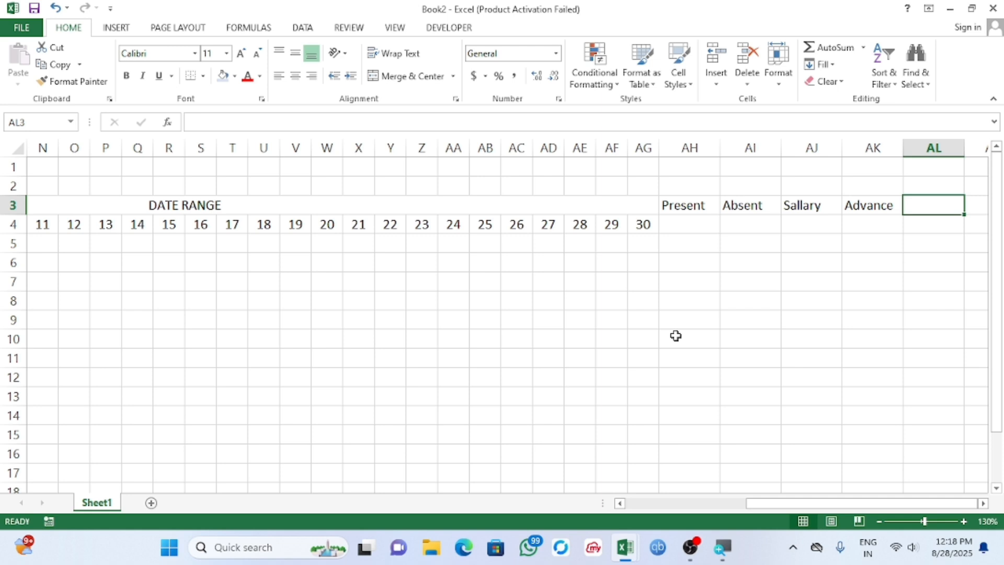
pyautogui.write('Total')
pyautogui.press('Return')
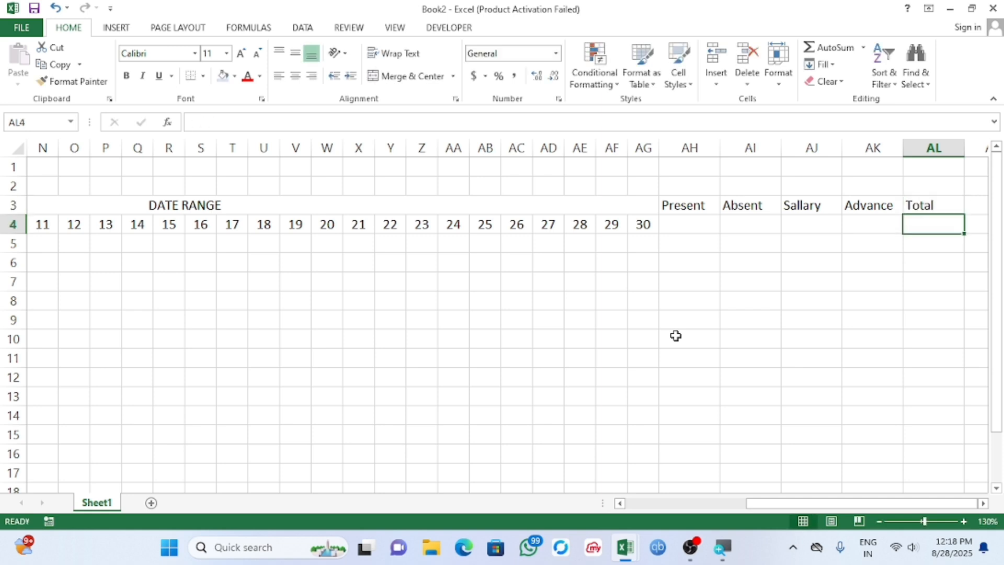
# Step: Merge and center cells AH4:AL4 and enter the label Attendnce & Sallary Record in the merged cell
pyautogui.moveTo(711, 226); pyautogui.dragTo(914, 228)
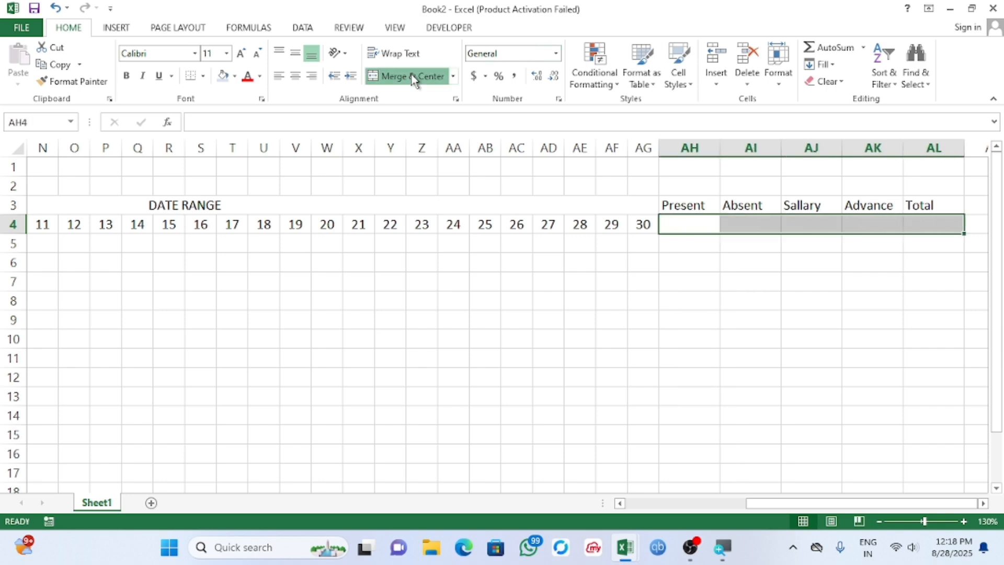
pyautogui.click(426, 77)
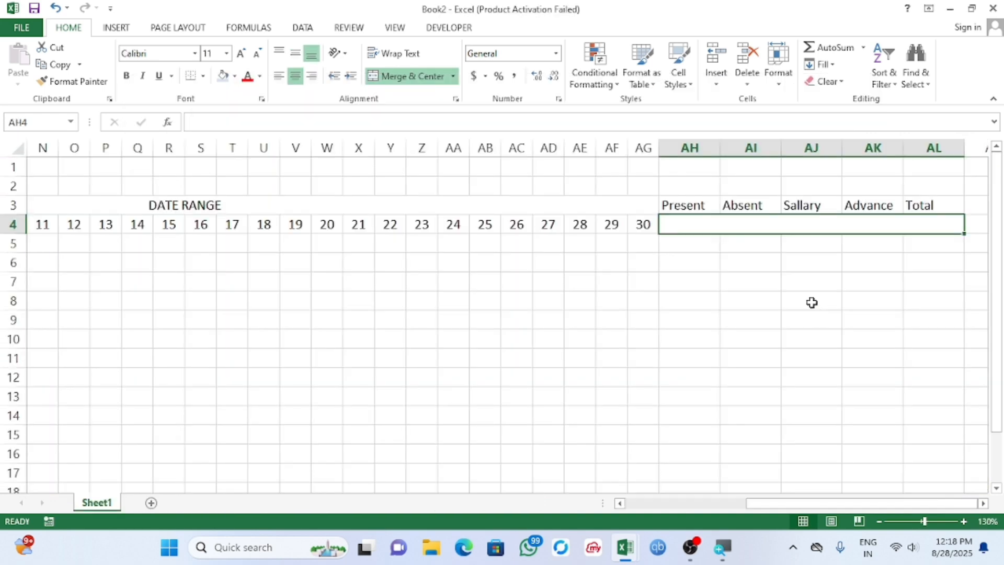
pyautogui.write('Atrten')
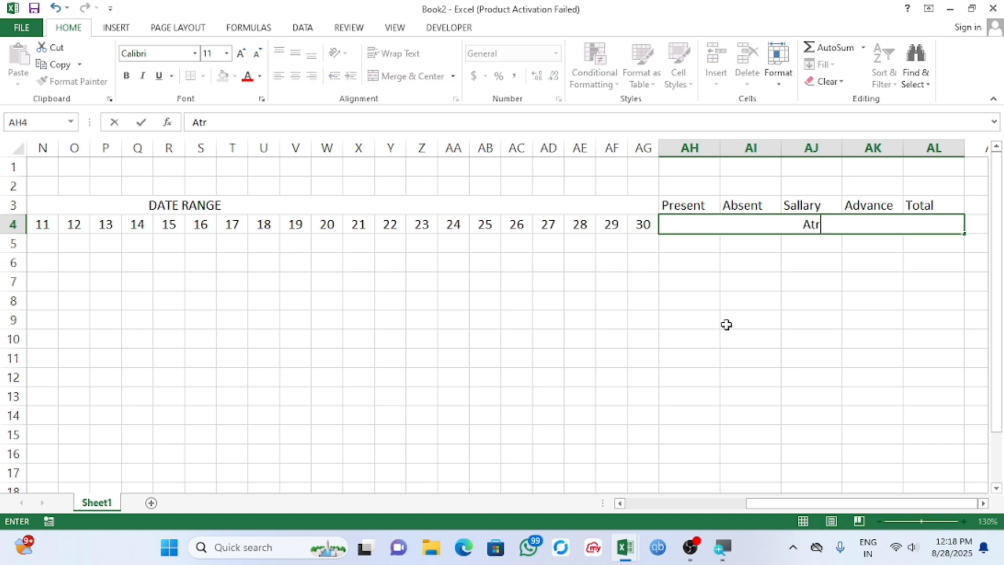
pyautogui.press('BackSpace')
pyautogui.press('BackSpace')
pyautogui.press('BackSpace')
pyautogui.press('BackSpace')
pyautogui.write('ttendnce')
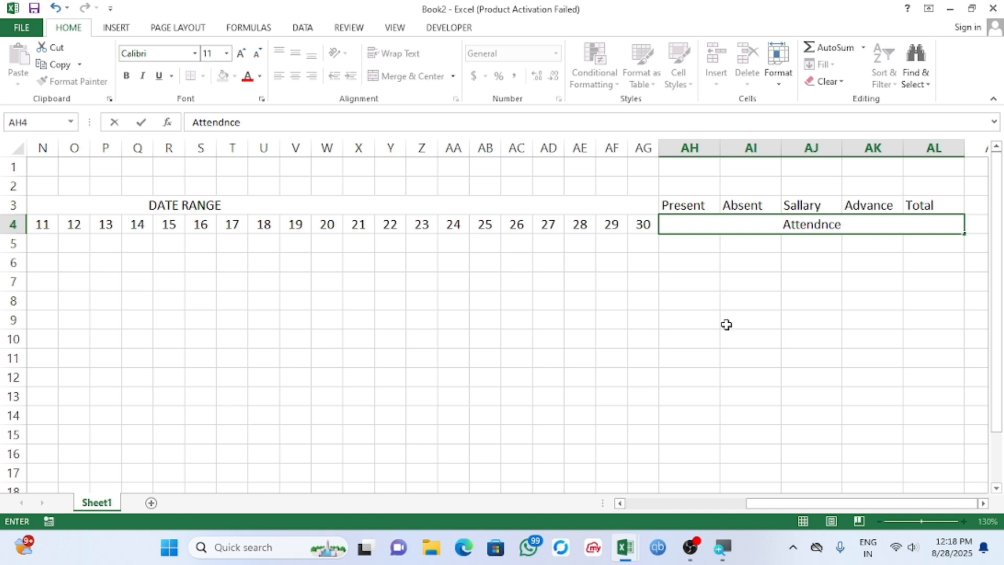
pyautogui.write(' & Sallary')
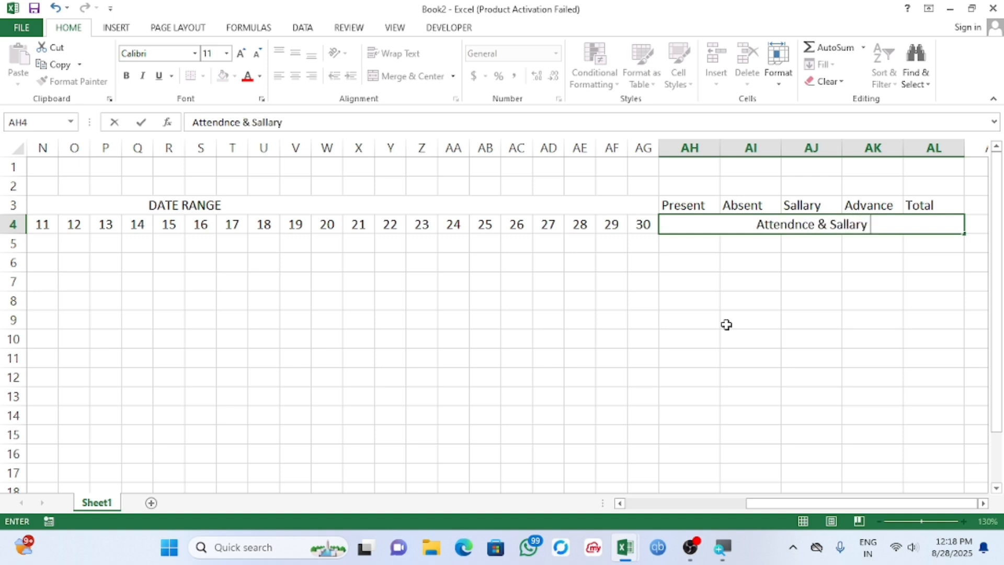
pyautogui.write(' Record')
pyautogui.press('Return')
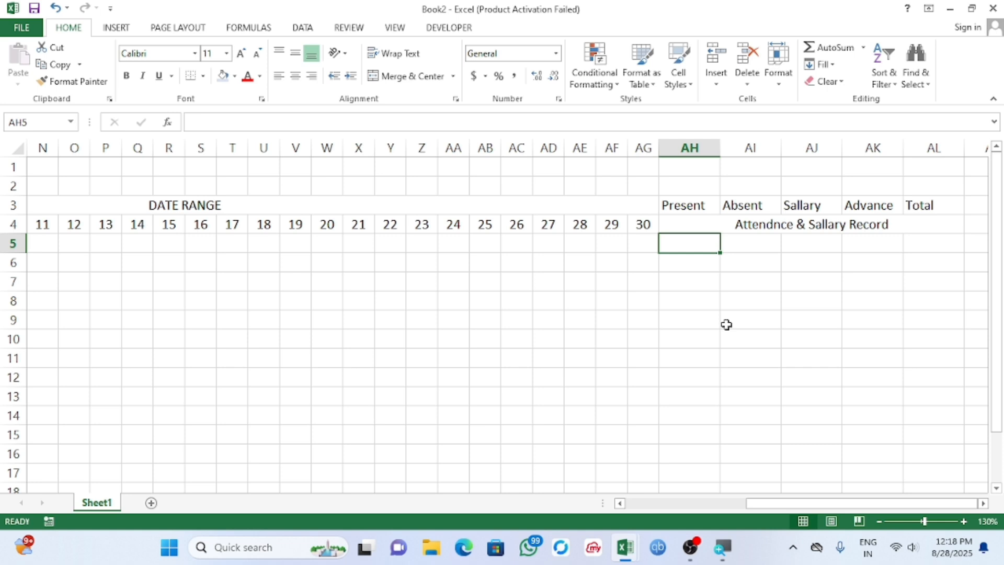
pyautogui.click(620, 503)
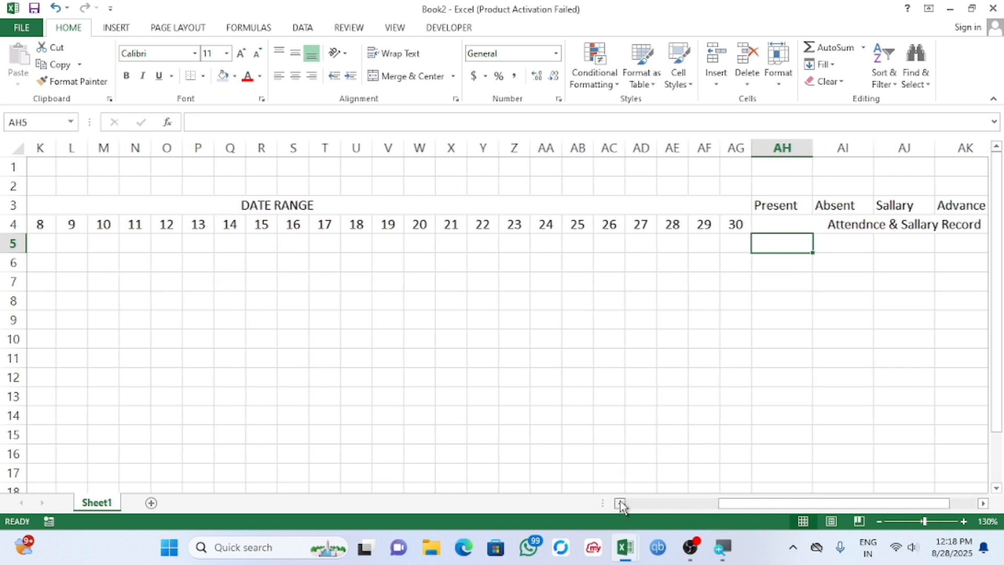
# Step: Enter the serial numbers 1 in cell A5 and 2 in cell A6 under Sr.No
pyautogui.moveTo(620, 503); pyautogui.dragTo(620, 503)
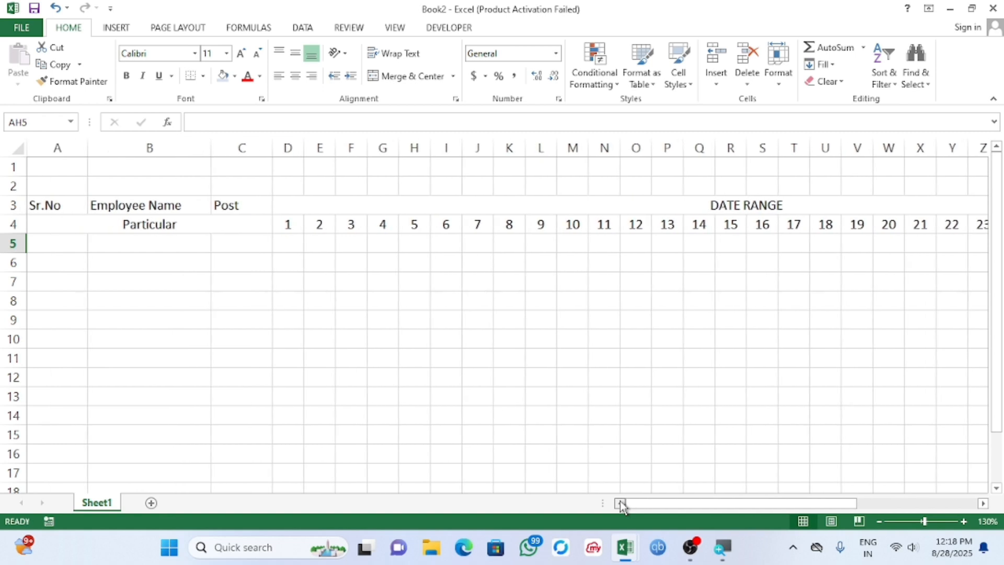
pyautogui.click(62, 242)
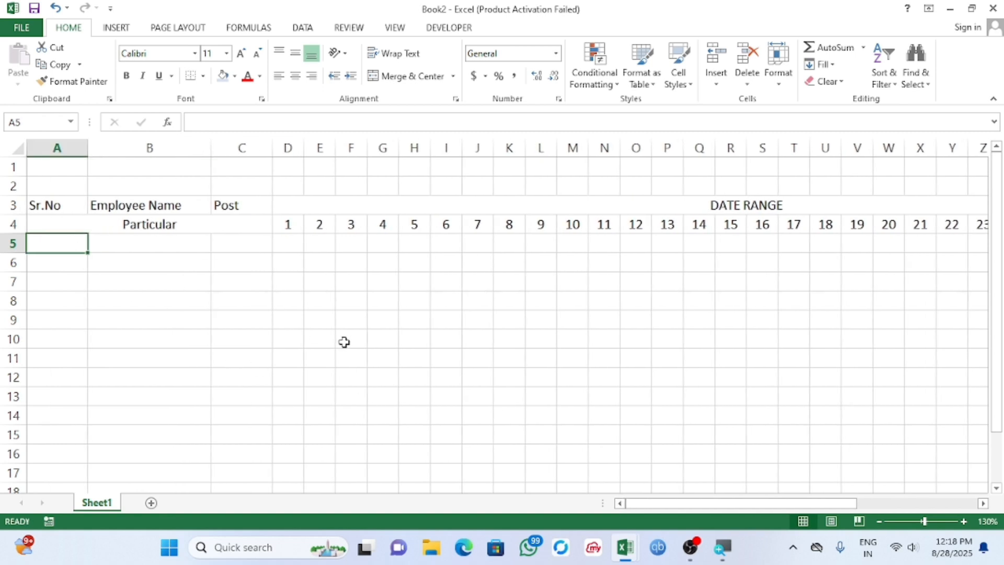
pyautogui.write('1')
pyautogui.press('Return')
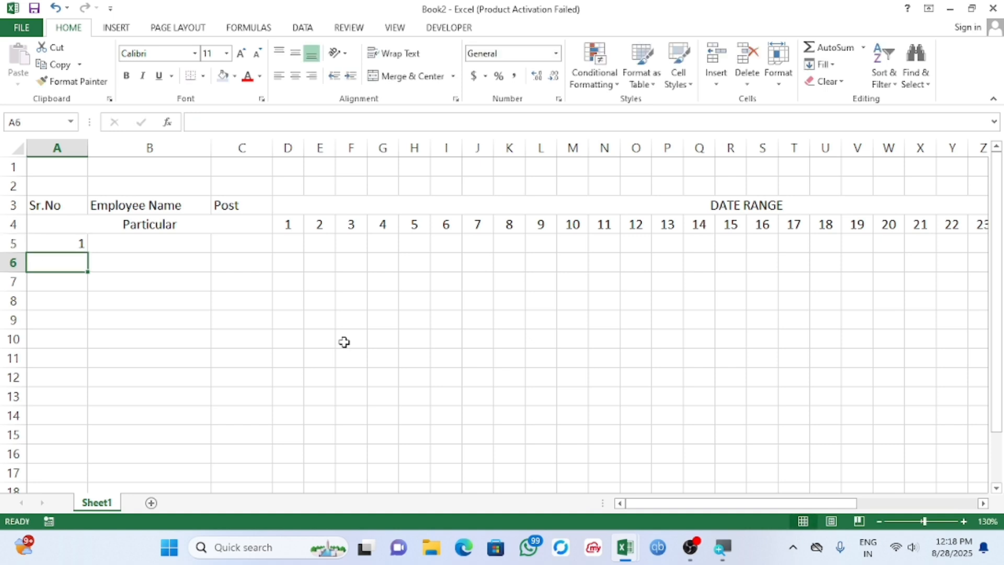
pyautogui.press('Down')
pyautogui.press('Up')
pyautogui.write('2')
pyautogui.press('Return')
# Step: Fill a linear series down column A from cell A5 with a step value of 1 and a stop value of 80
pyautogui.press('Up')
pyautogui.press('Up')
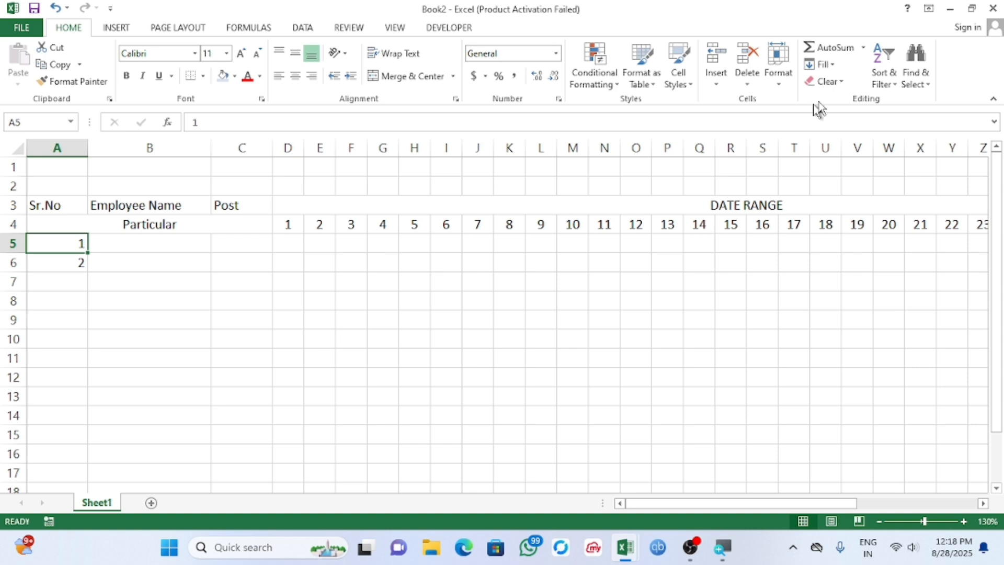
pyautogui.click(821, 64)
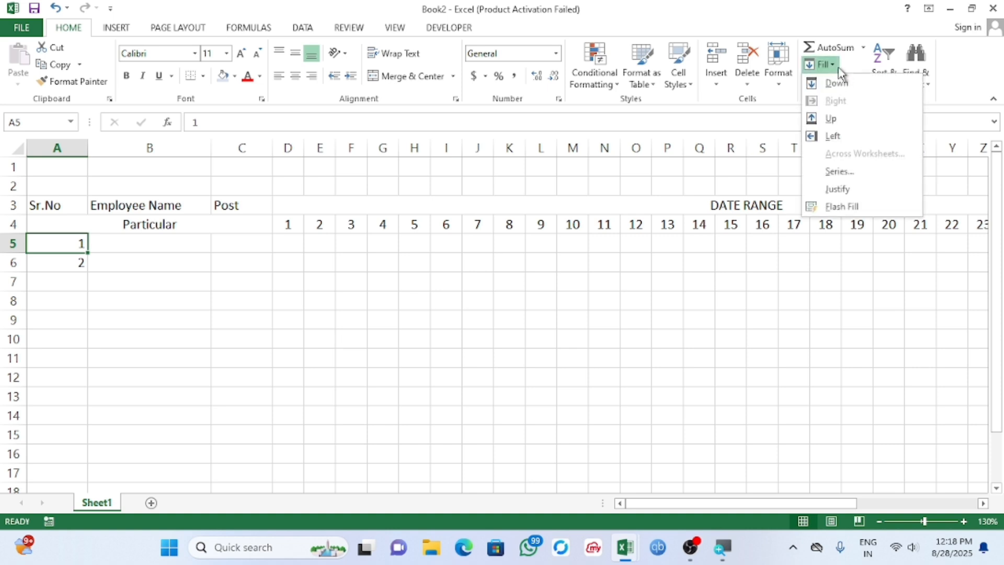
pyautogui.click(840, 177)
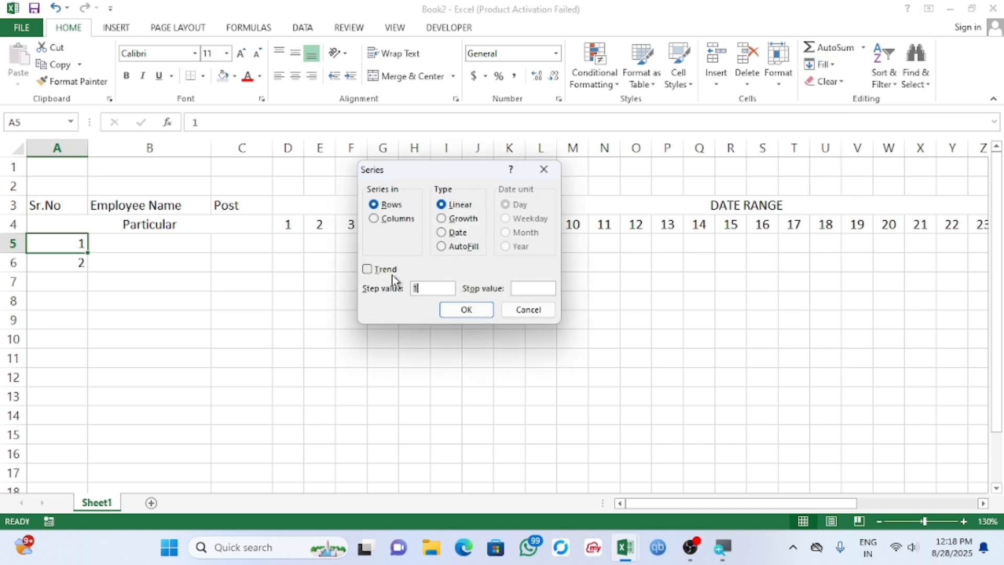
pyautogui.click(406, 221)
pyautogui.click(517, 288)
pyautogui.write('80')
pyautogui.press('Return')
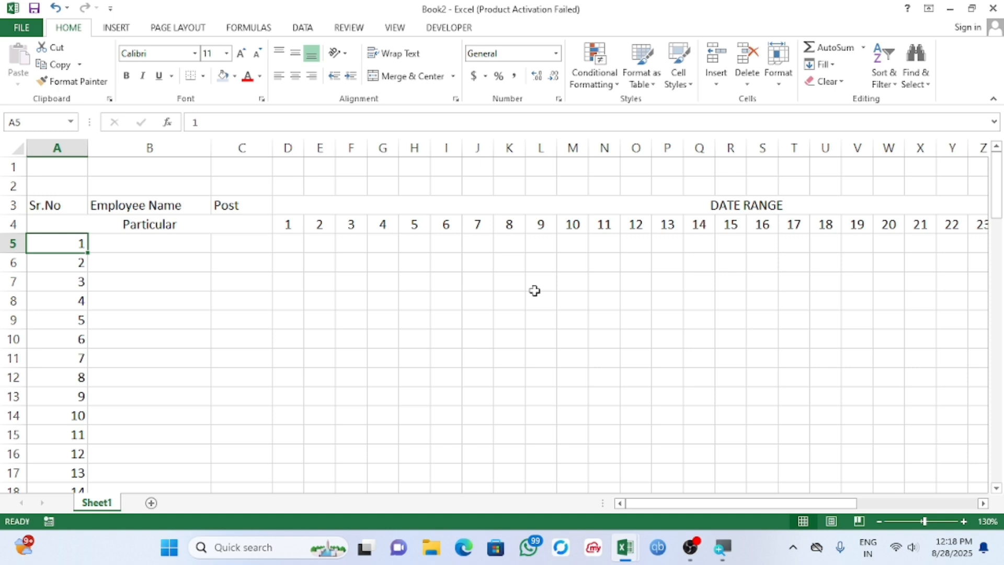
# Step: Apply all borders to the whole attendance table from row 3 down, columns A to AL
pyautogui.hotkey('ctrl', 'a')
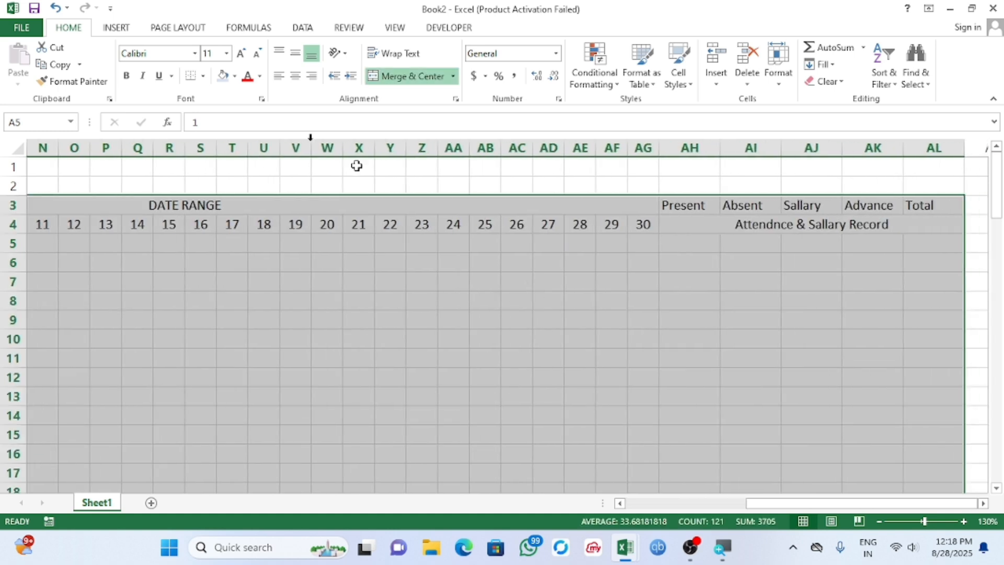
pyautogui.click(203, 76)
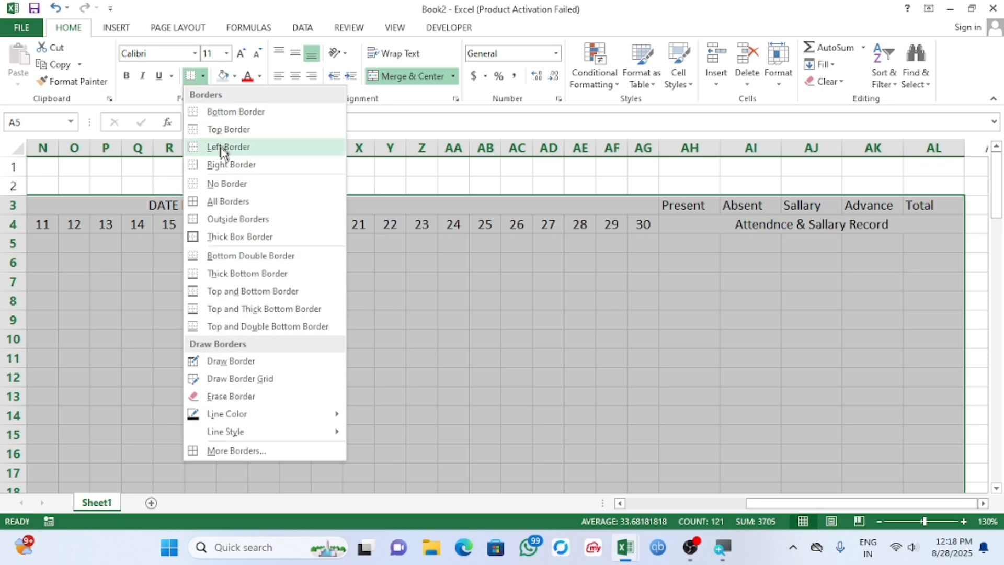
pyautogui.click(228, 206)
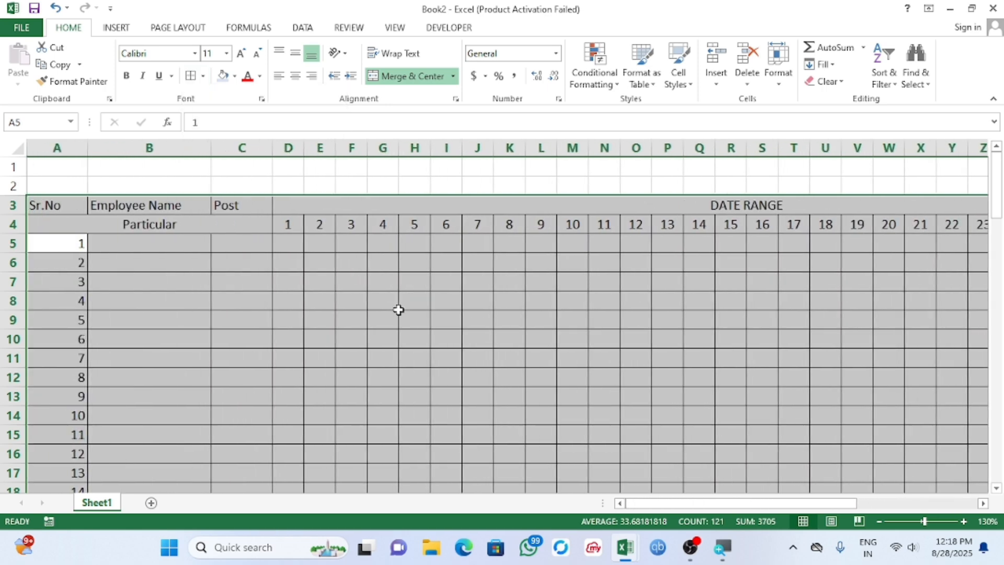
pyautogui.click(399, 310)
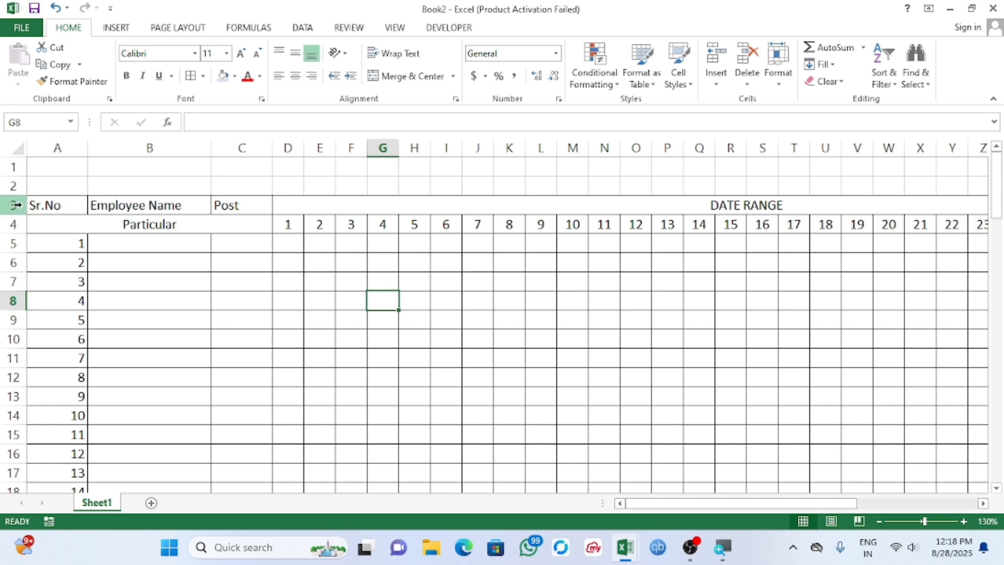
# Step: Merge and center cells A1:AL2 above the table headings
pyautogui.click(57, 165)
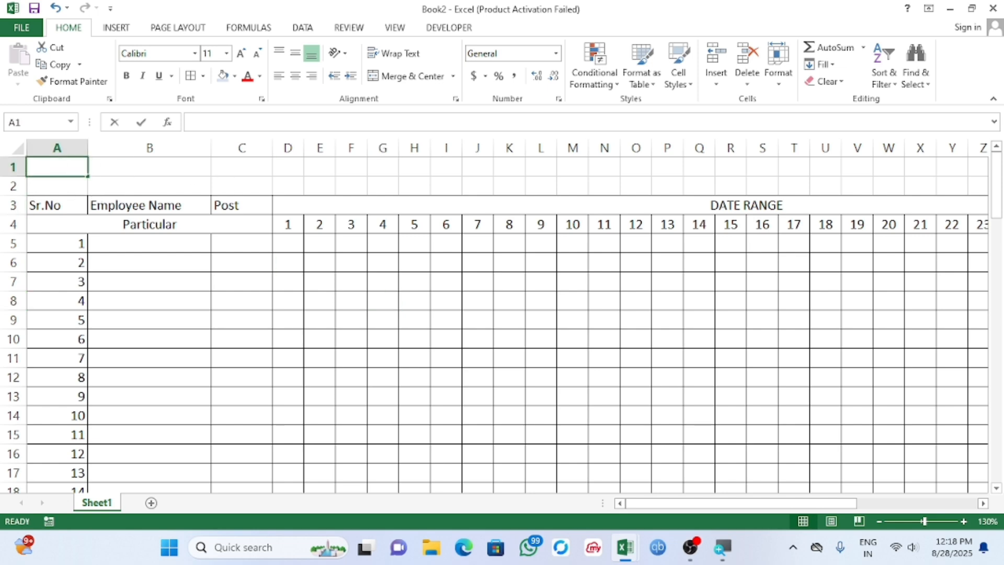
pyautogui.click(242, 186)
pyautogui.moveTo(76, 164); pyautogui.dragTo(876, 188)
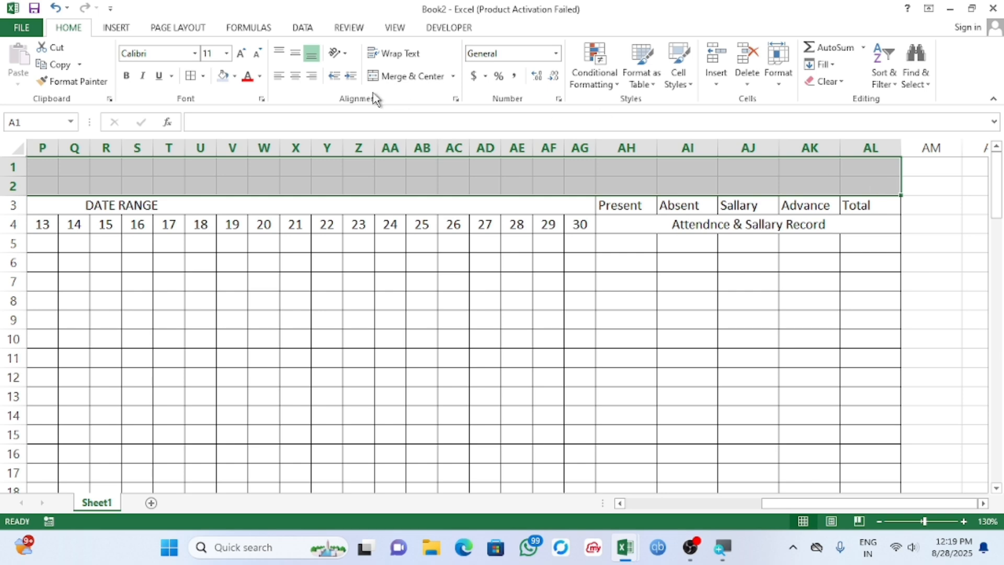
pyautogui.click(415, 73)
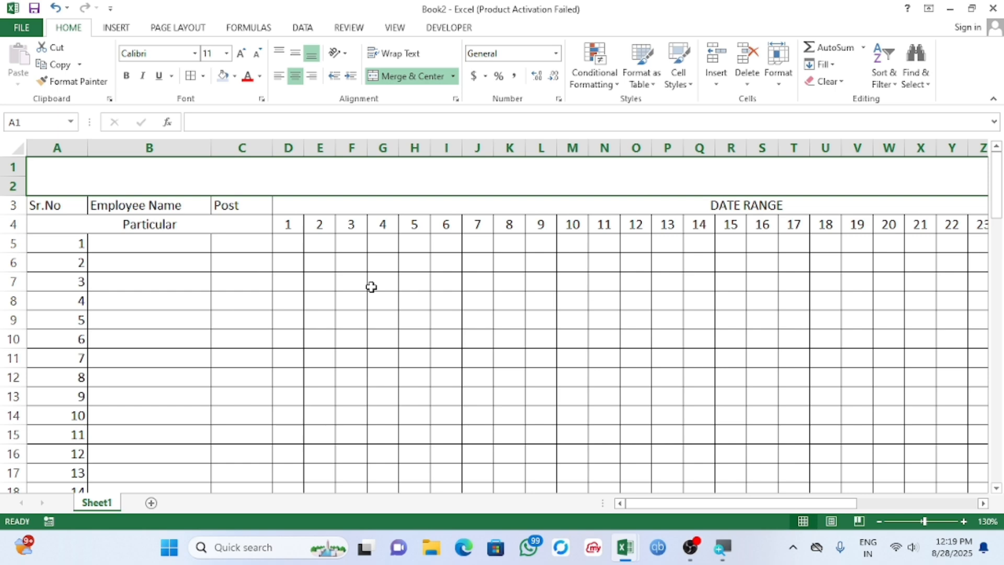
# Step: Enter the title EMPLOYEE ATTENDENCE RECORD - JULY - 2025 in the merged cell above the table
pyautogui.write('EML')
pyautogui.press('BackSpace')
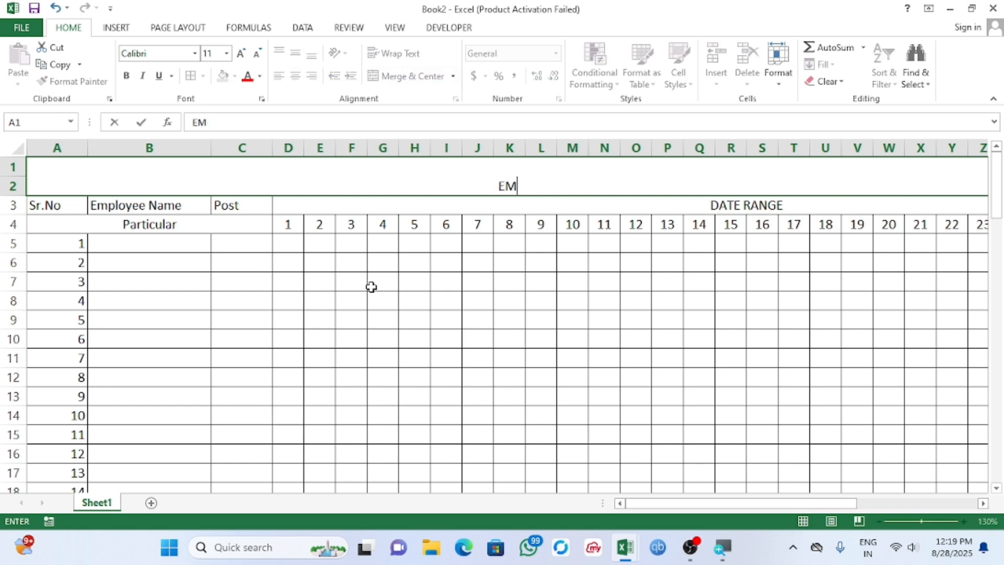
pyautogui.write('PLOYEE ATT')
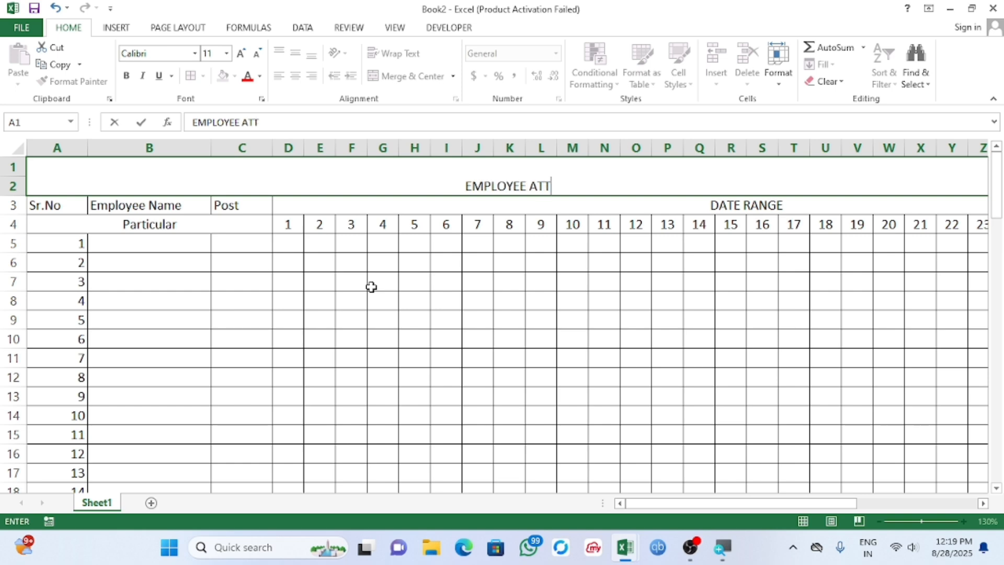
pyautogui.write('ENDENCE RECORD')
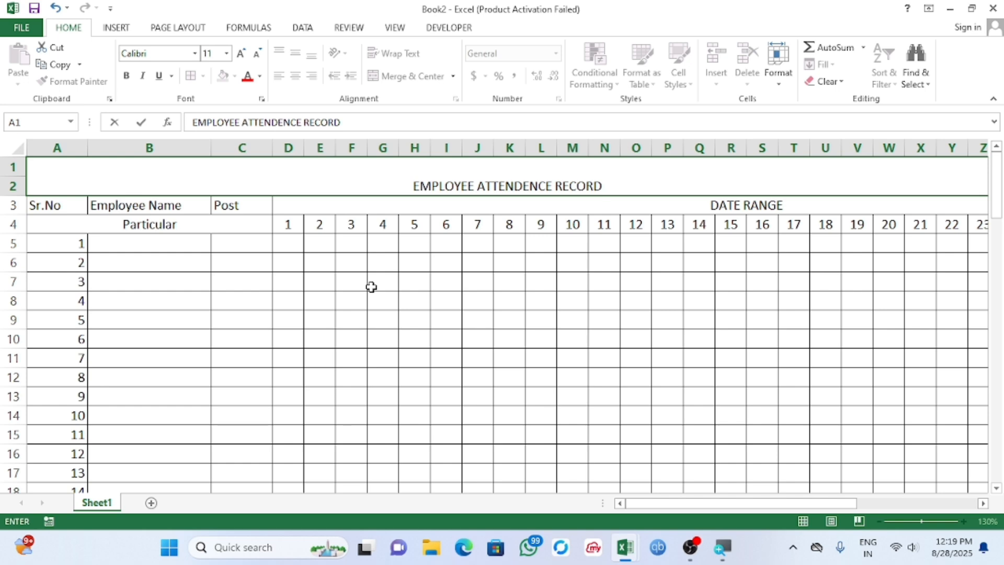
pyautogui.write(' -')
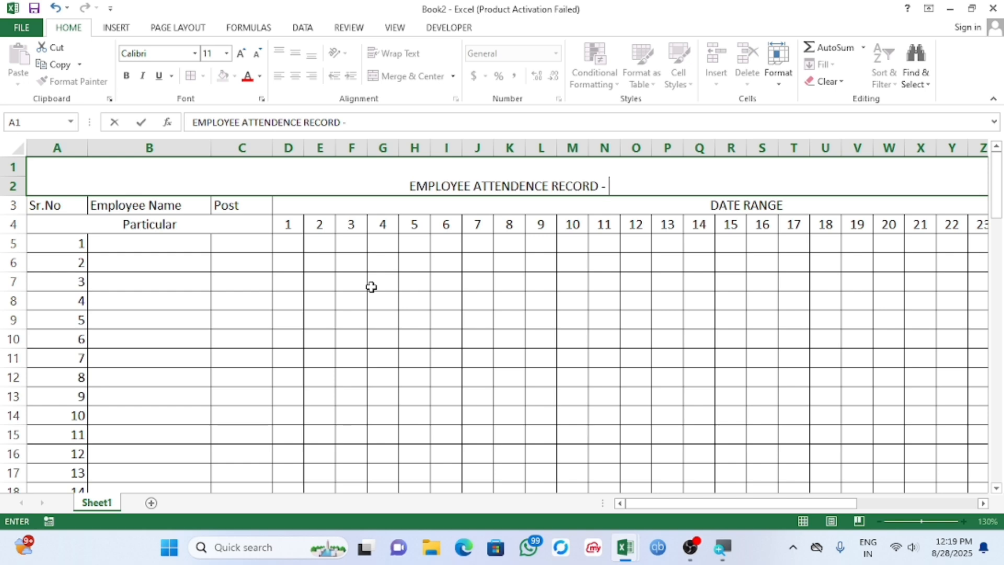
pyautogui.write(' JULY')
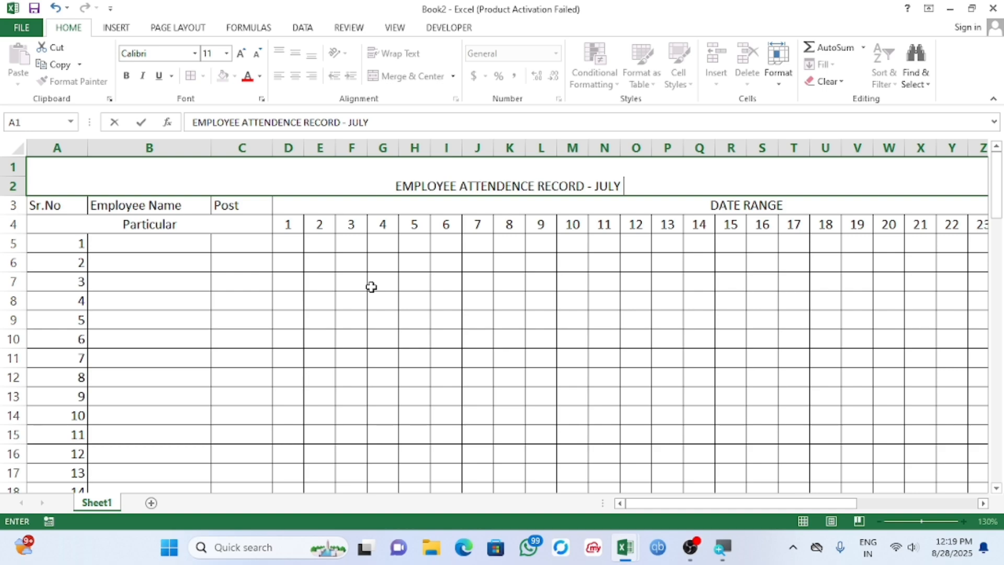
pyautogui.write(' - 2025')
pyautogui.press('Return')
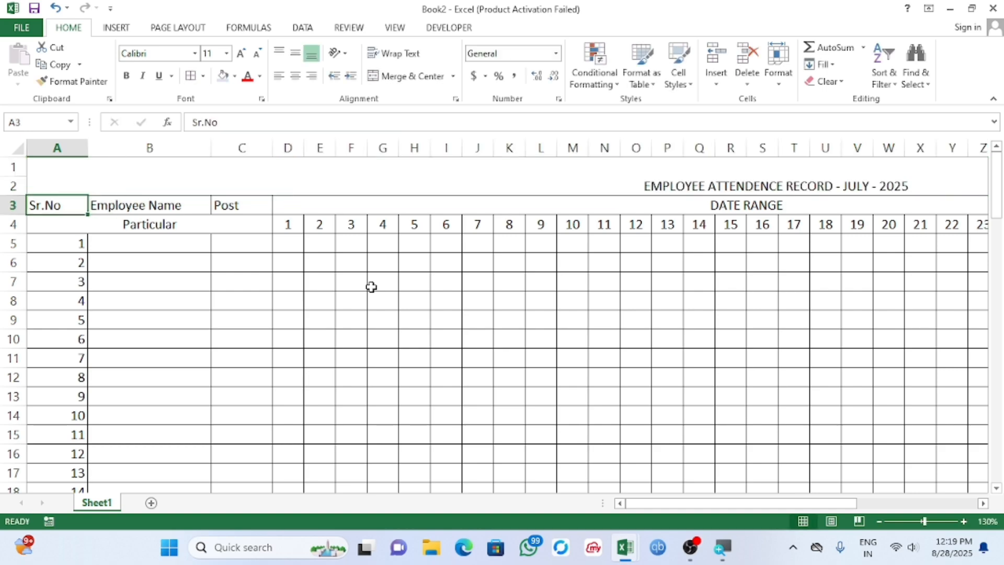
# Step: Middle-align the sheet title vertically and enlarge its font size to 24
pyautogui.scroll(-3, 591, 291)
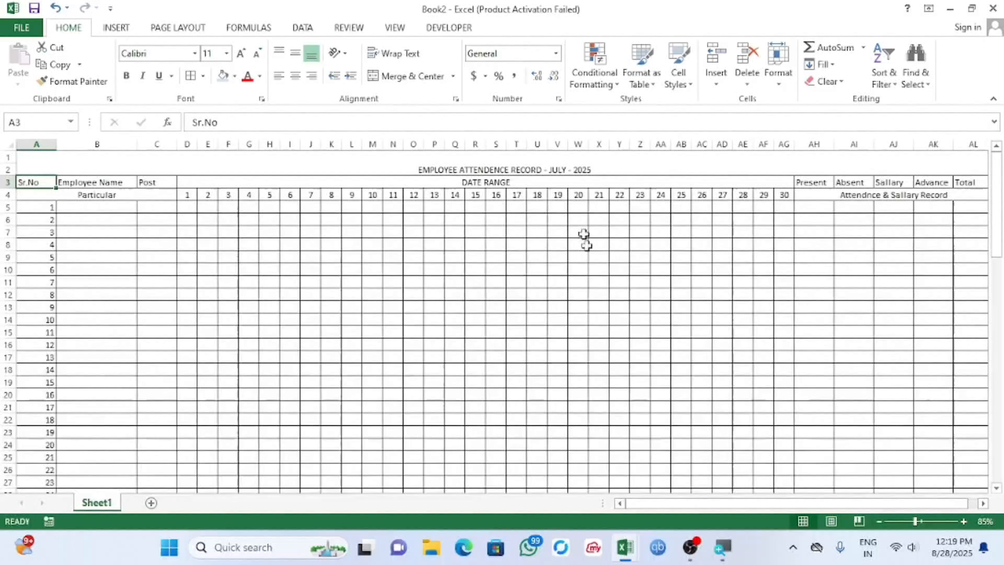
pyautogui.click(541, 164)
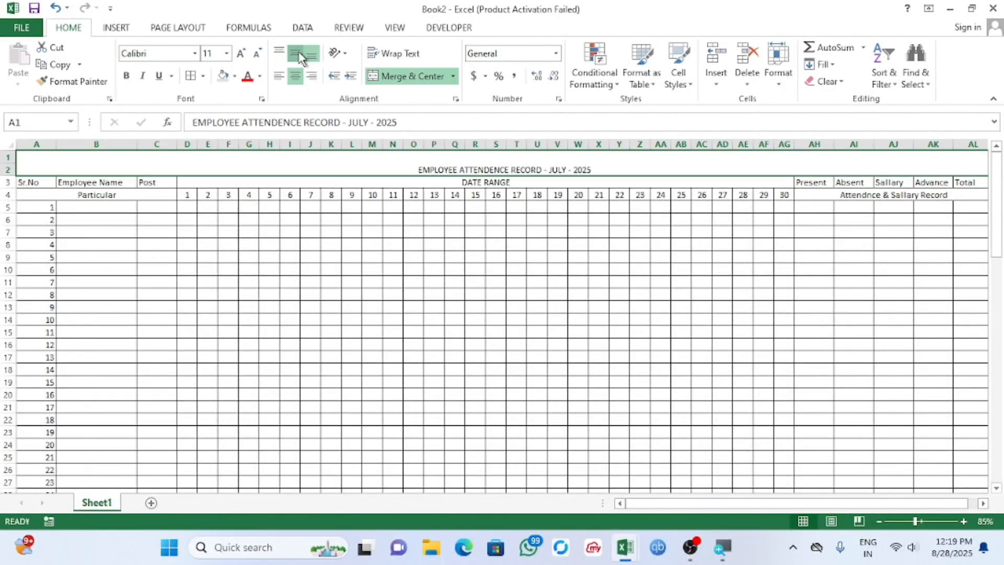
pyautogui.click(296, 53)
pyautogui.click(242, 54)
pyautogui.click(242, 54)
pyautogui.click(242, 54)
pyautogui.click(243, 54)
pyautogui.click(242, 54)
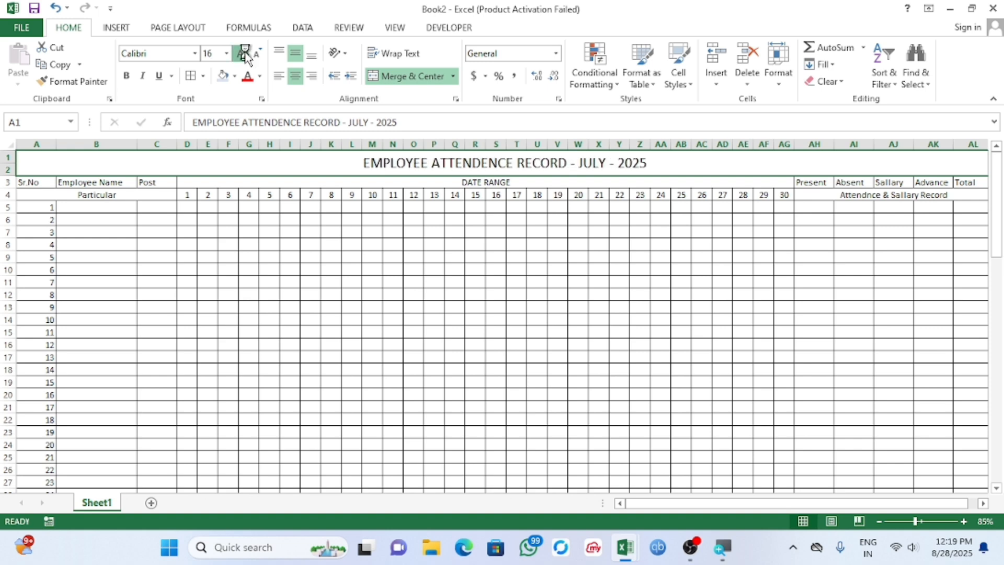
pyautogui.click(242, 54)
pyautogui.click(242, 54)
# Step: Change the font of the entire sheet to Times New Roman
pyautogui.click(8, 142)
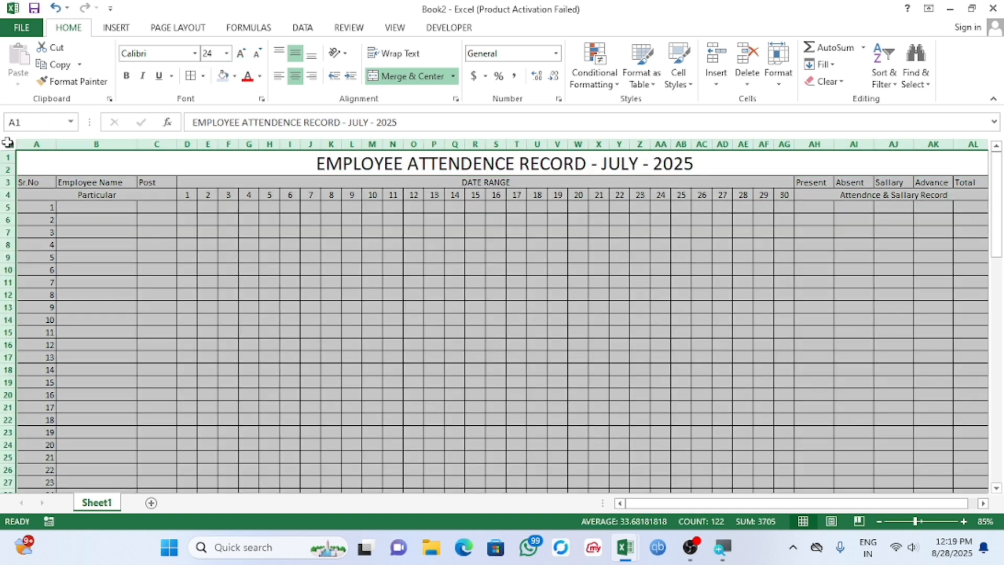
pyautogui.click(195, 54)
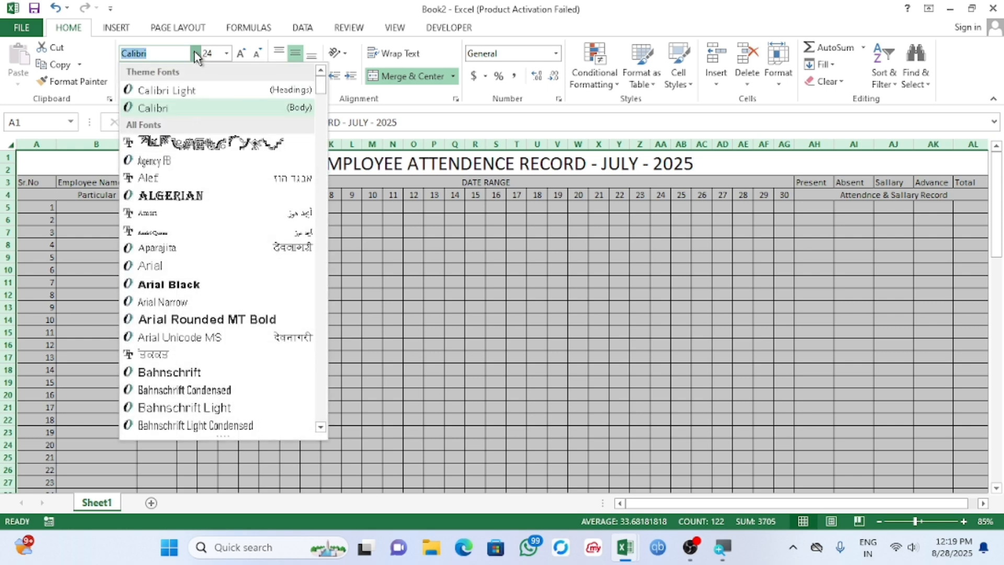
pyautogui.write('Times New Roman')
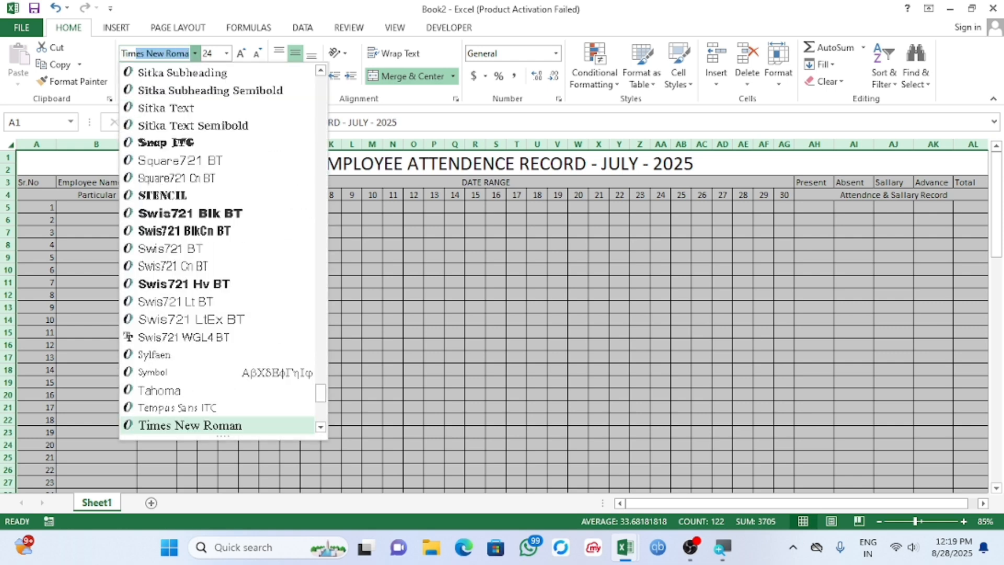
pyautogui.press('Return')
pyautogui.click(356, 266)
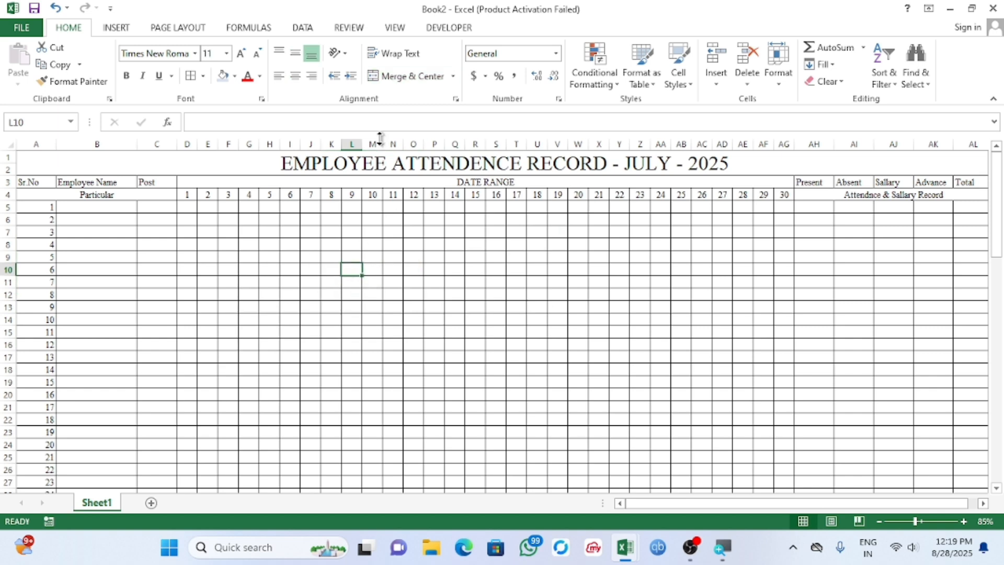
# Step: Make the sheet title bold and fill its merged cell with the darkest theme green
pyautogui.click(359, 163)
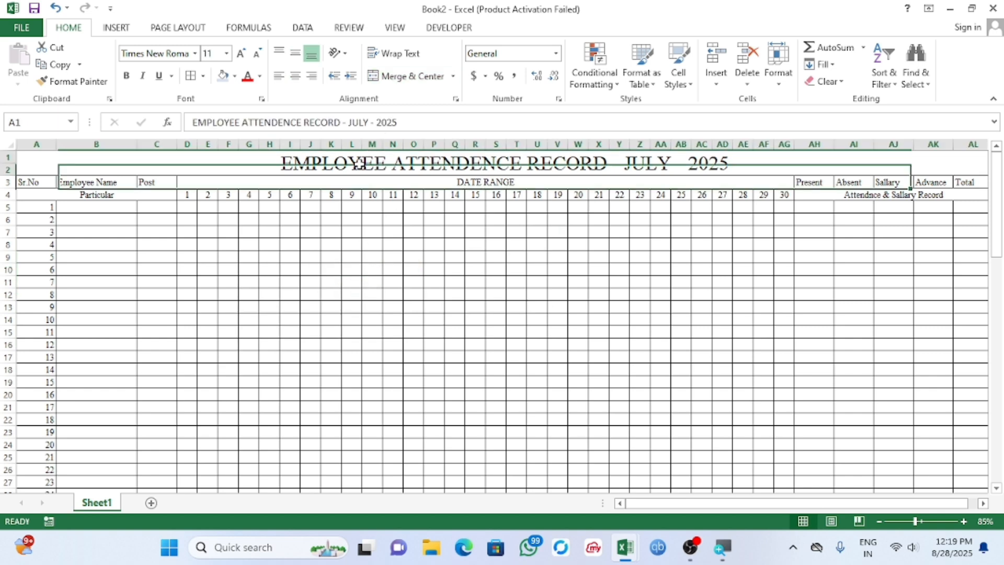
pyautogui.click(126, 76)
pyautogui.click(234, 78)
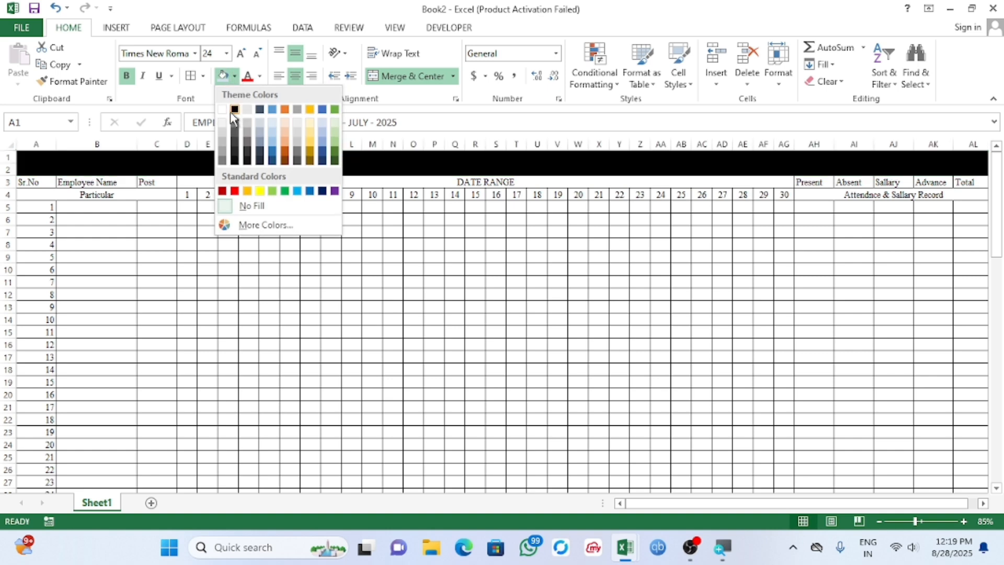
pyautogui.click(334, 160)
# Step: Set the font colour of the sheet title to white
pyautogui.click(260, 77)
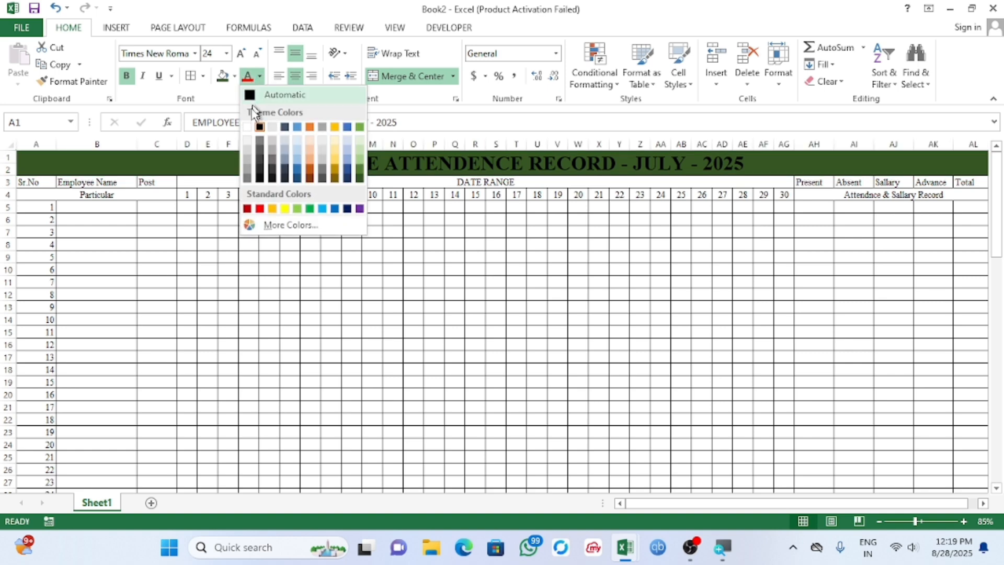
pyautogui.click(255, 127)
pyautogui.click(252, 271)
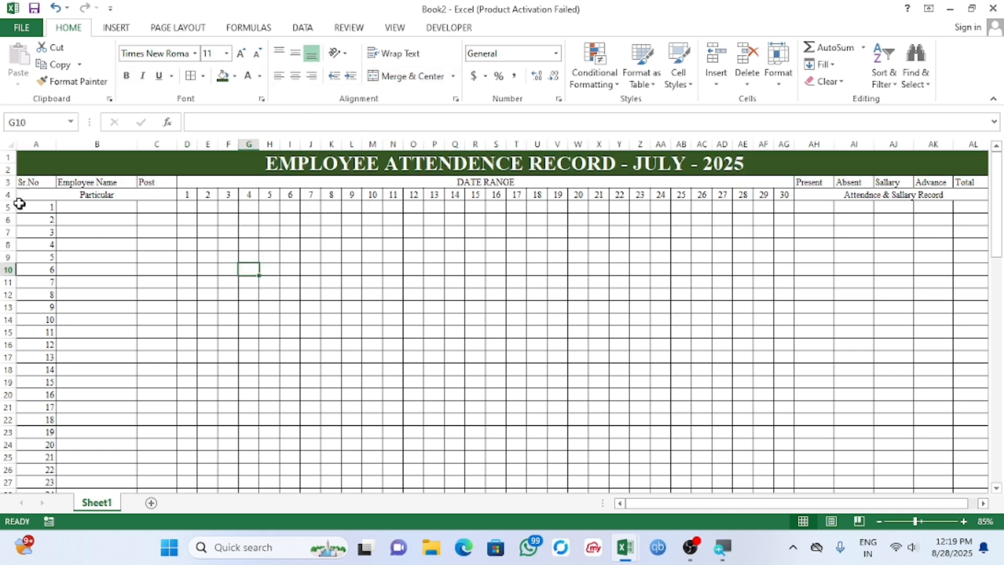
# Step: Make the heading rows A3:AL4 bold and fill them with the lightest theme green
pyautogui.moveTo(26, 182); pyautogui.dragTo(692, 197)
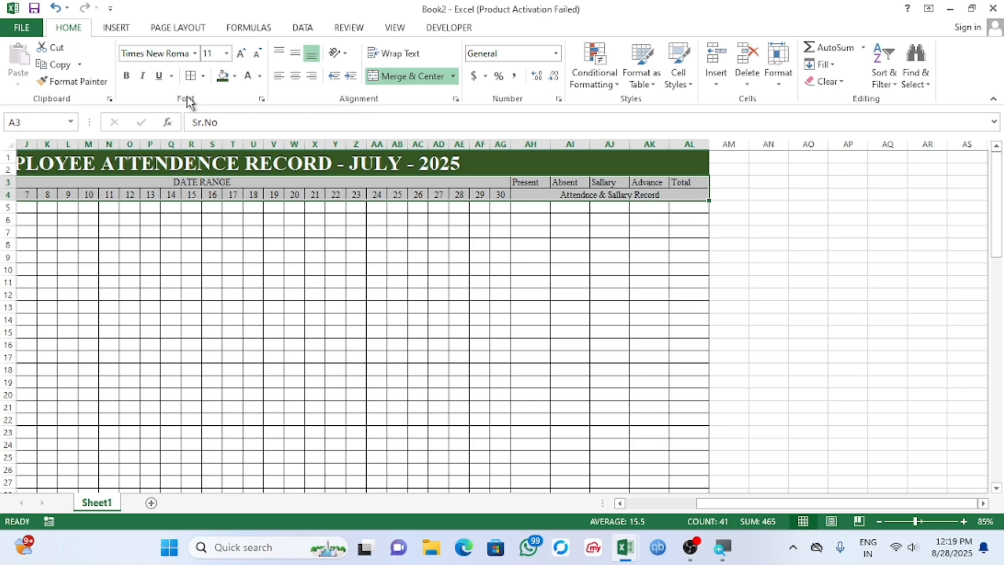
pyautogui.click(130, 78)
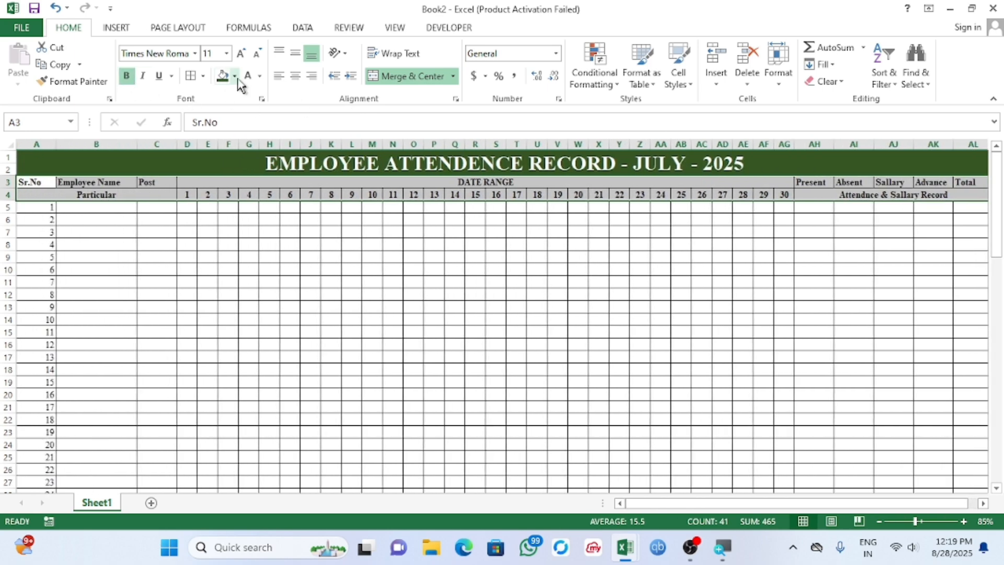
pyautogui.click(235, 76)
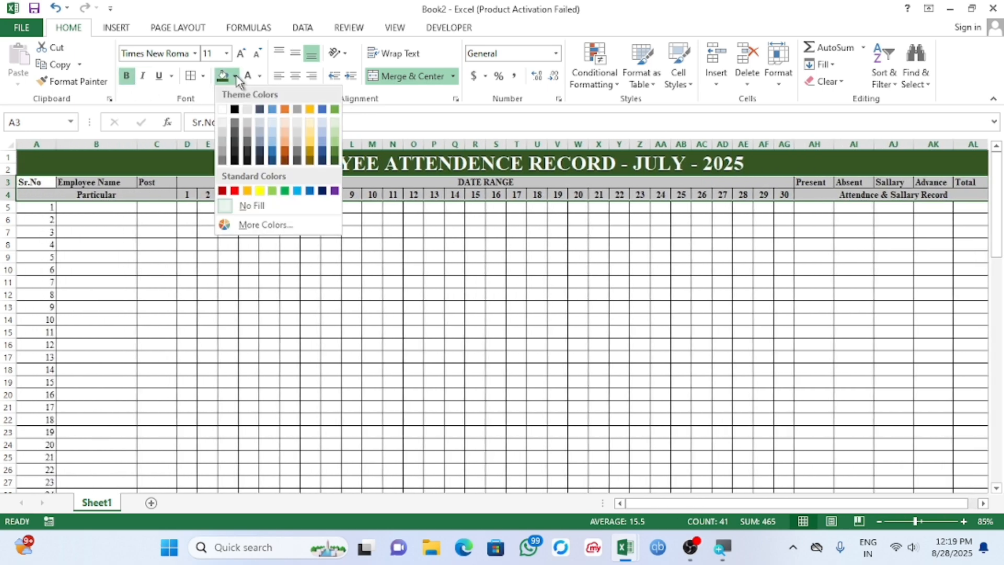
pyautogui.click(335, 121)
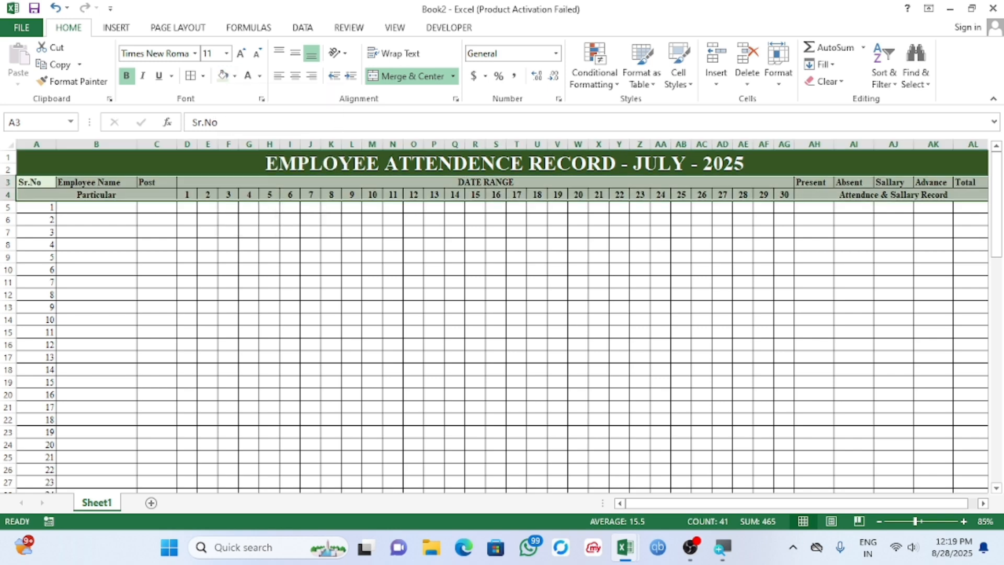
# Step: Set the font colour of the heading rows A3:AL4 to dark red and centre their text
pyautogui.click(261, 77)
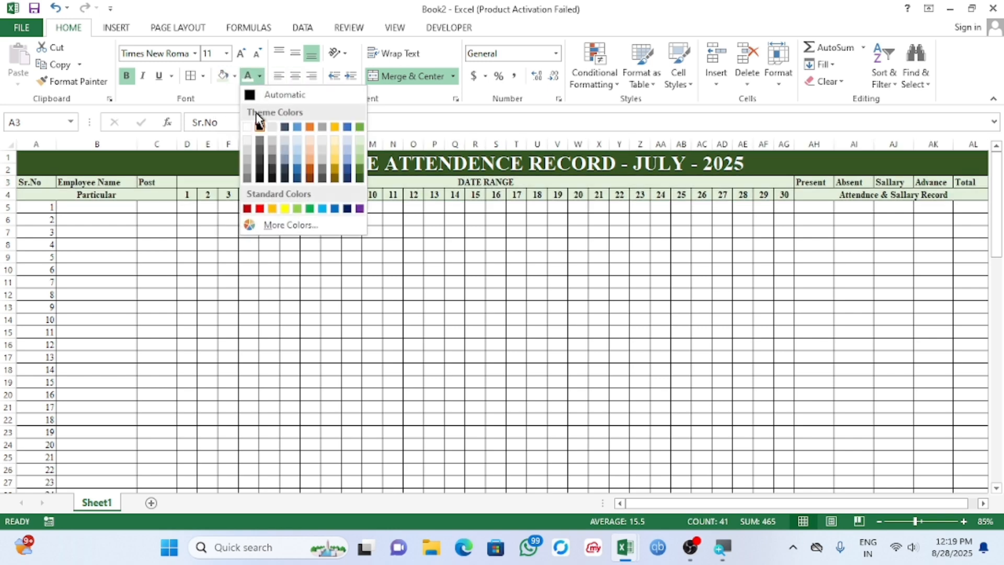
pyautogui.click(247, 209)
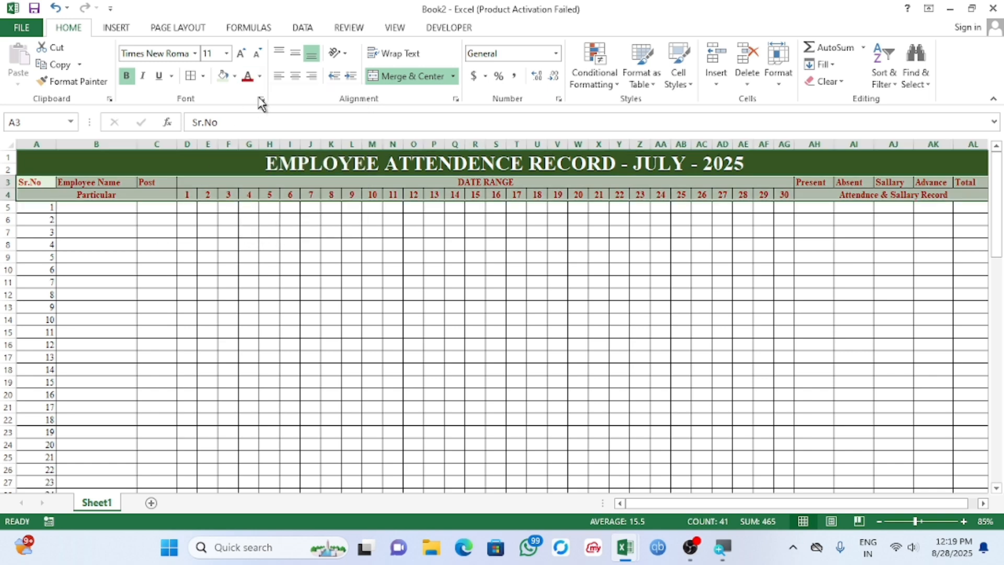
pyautogui.click(295, 77)
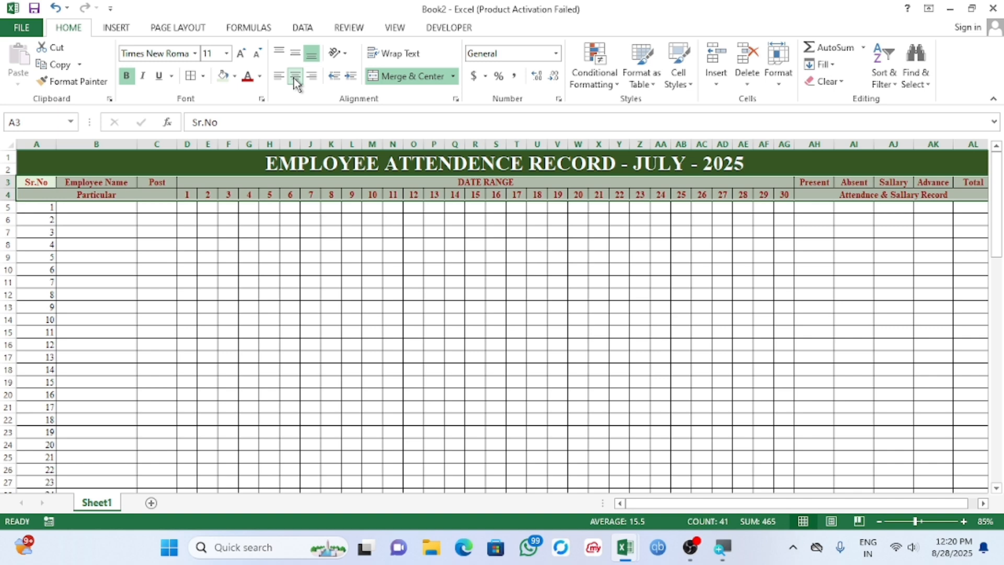
pyautogui.click(269, 267)
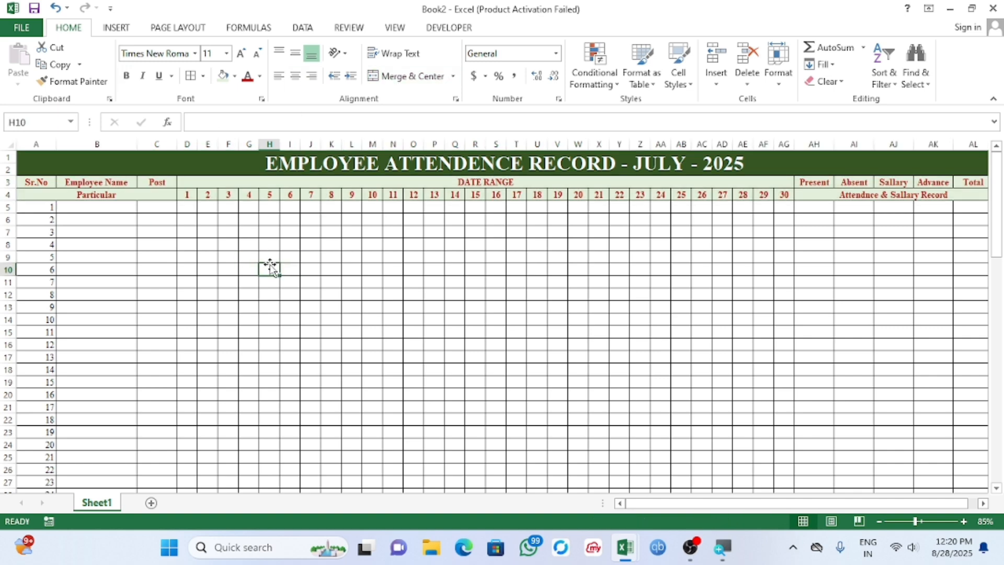
# Step: Copy the first 18 employee names and posts from the example workbook into the sheet starting at B5, and widen the Post column to fit
pyautogui.click(98, 210)
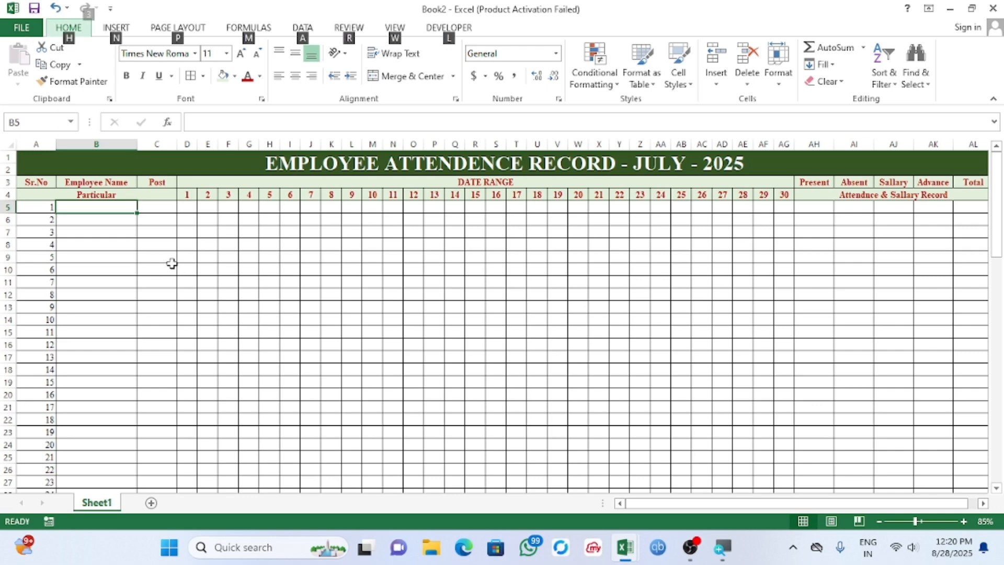
pyautogui.hotkey('alt', 'Tab')
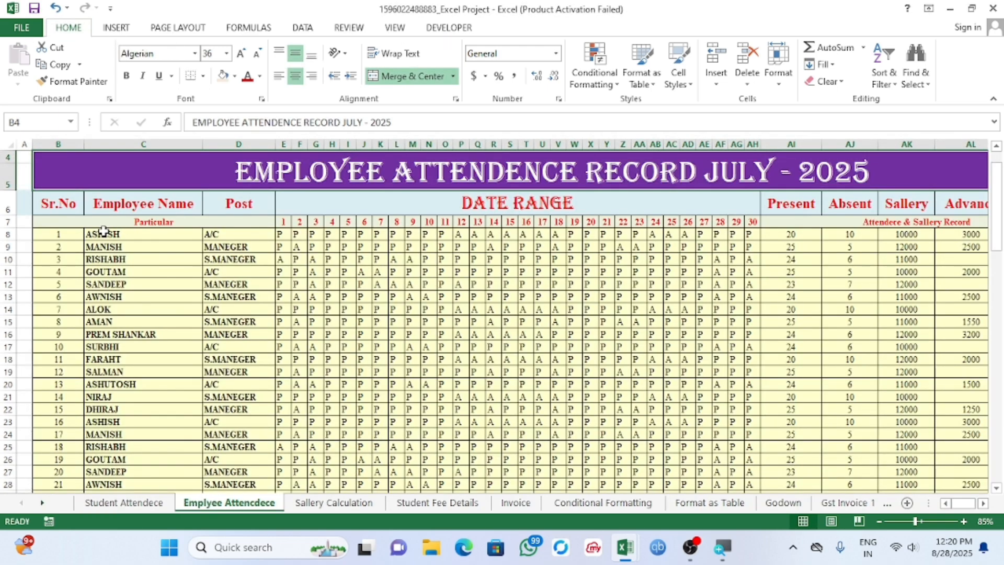
pyautogui.moveTo(104, 234); pyautogui.dragTo(231, 449)
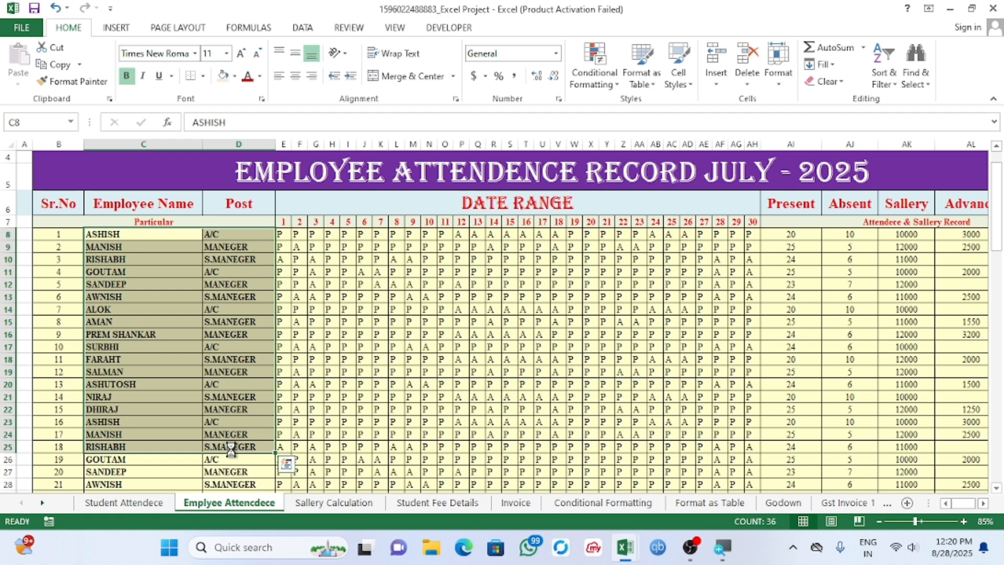
pyautogui.hotkey('ctrl', 'c')
pyautogui.hotkey('alt', 'Tab')
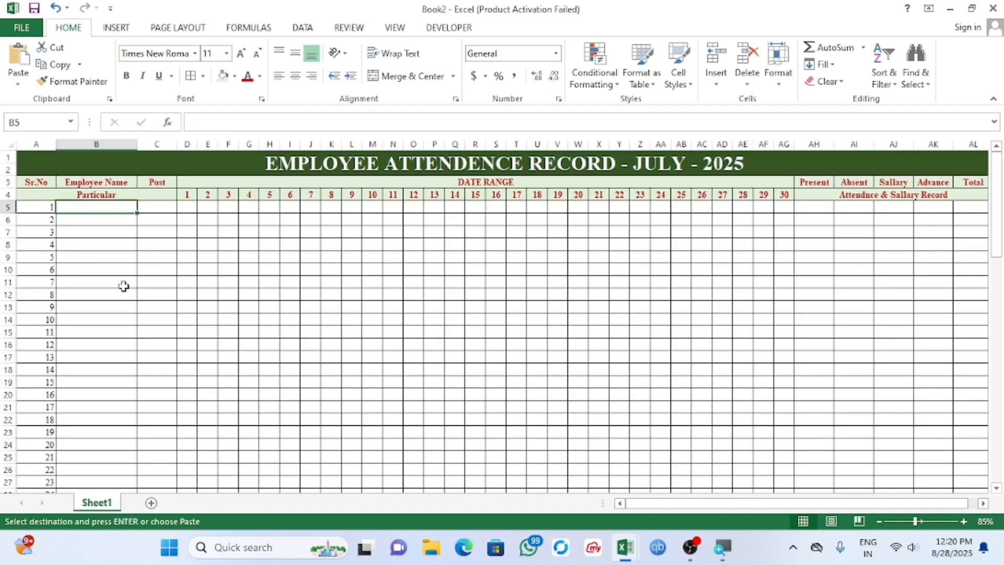
pyautogui.press('Return')
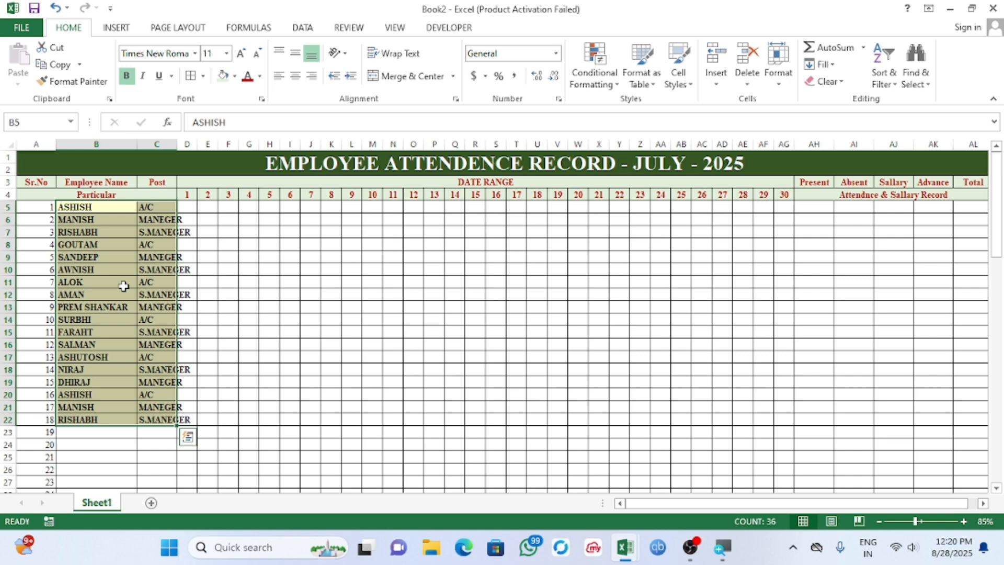
pyautogui.click(247, 282)
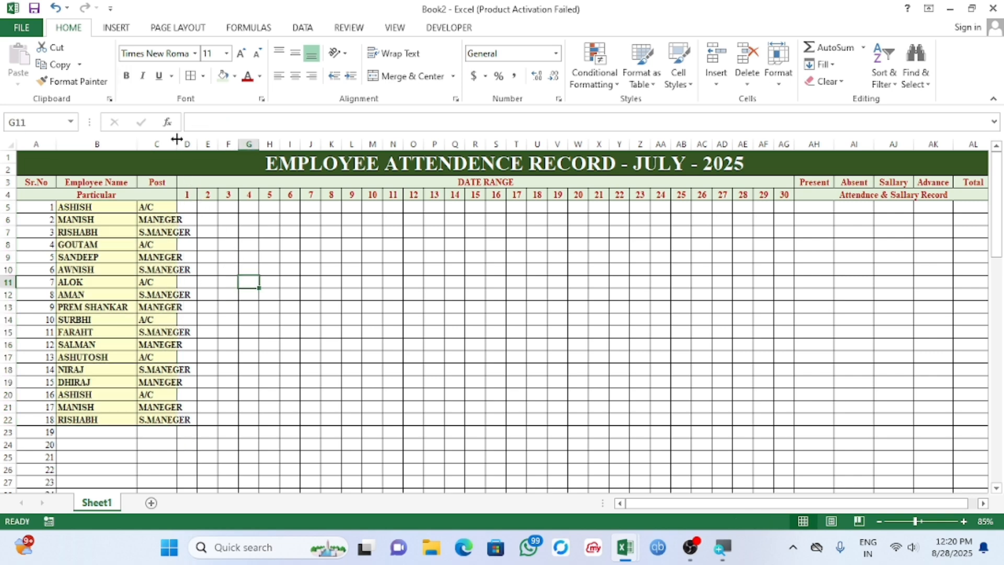
pyautogui.moveTo(177, 140); pyautogui.dragTo(211, 151)
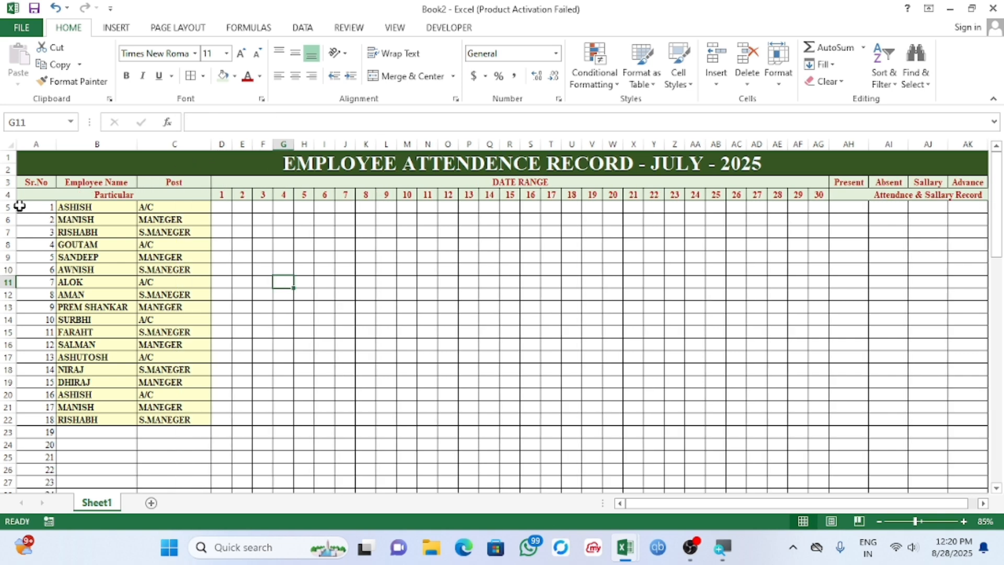
# Step: Fill the data area A5:AL84 with a light yellow chosen from the standard palette of more colours
pyautogui.moveTo(22, 205); pyautogui.dragTo(866, 467)
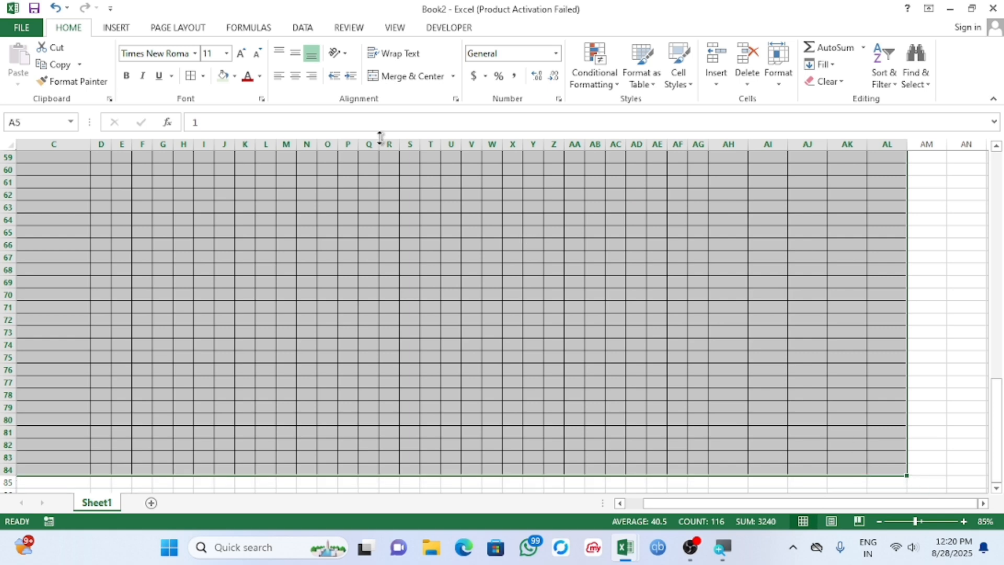
pyautogui.click(235, 76)
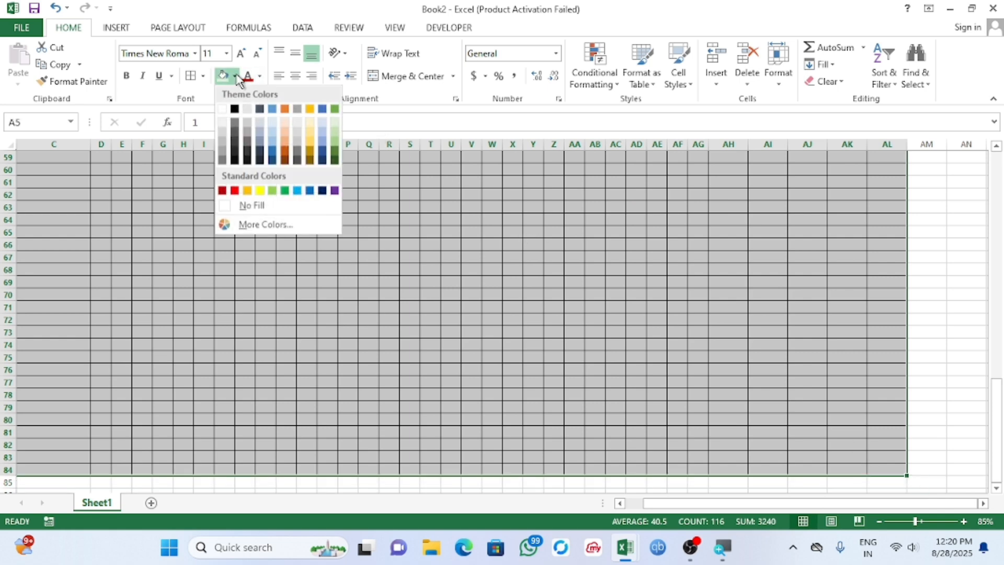
pyautogui.click(259, 192)
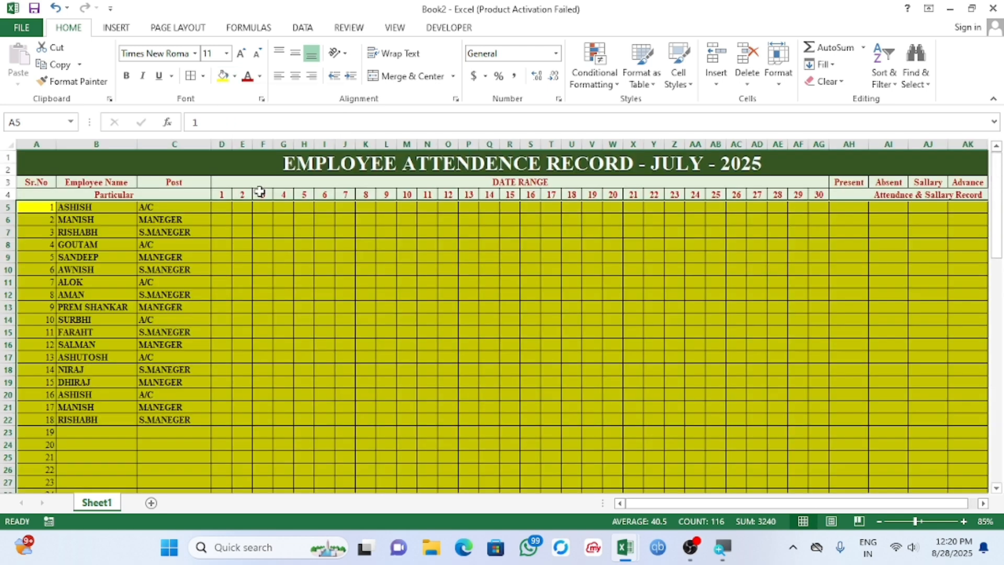
pyautogui.click(235, 76)
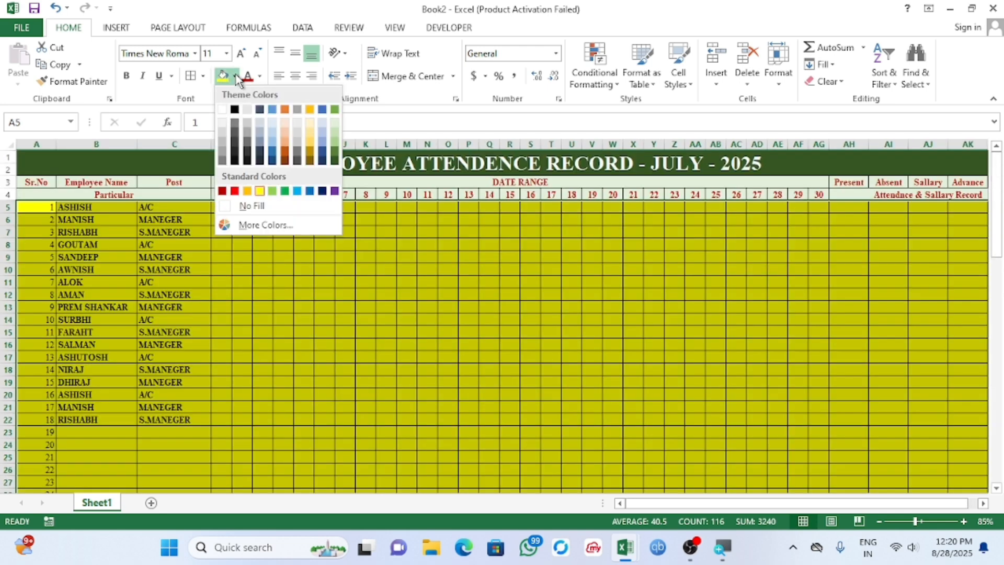
pyautogui.click(274, 232)
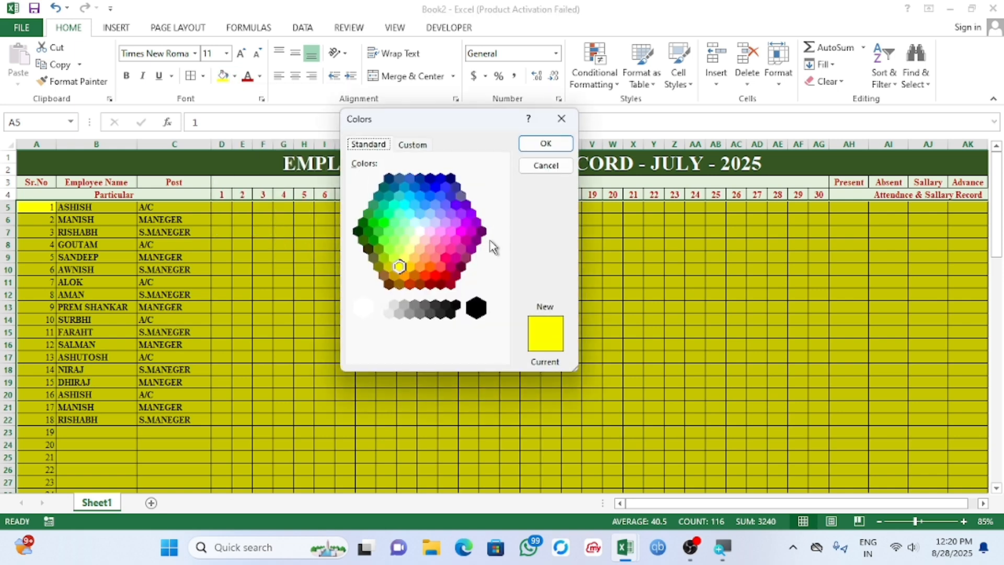
pyautogui.click(406, 250)
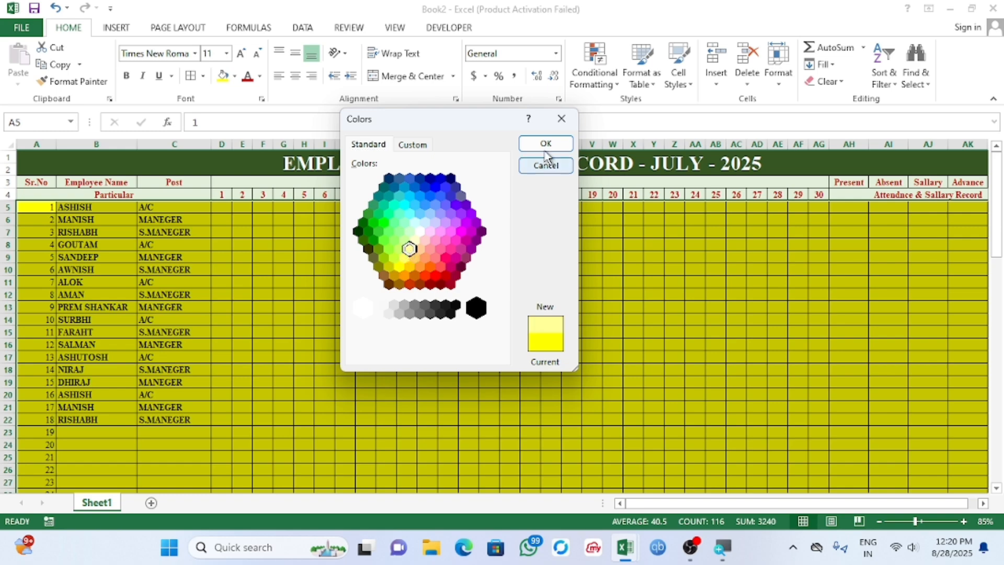
pyautogui.click(545, 143)
pyautogui.click(356, 294)
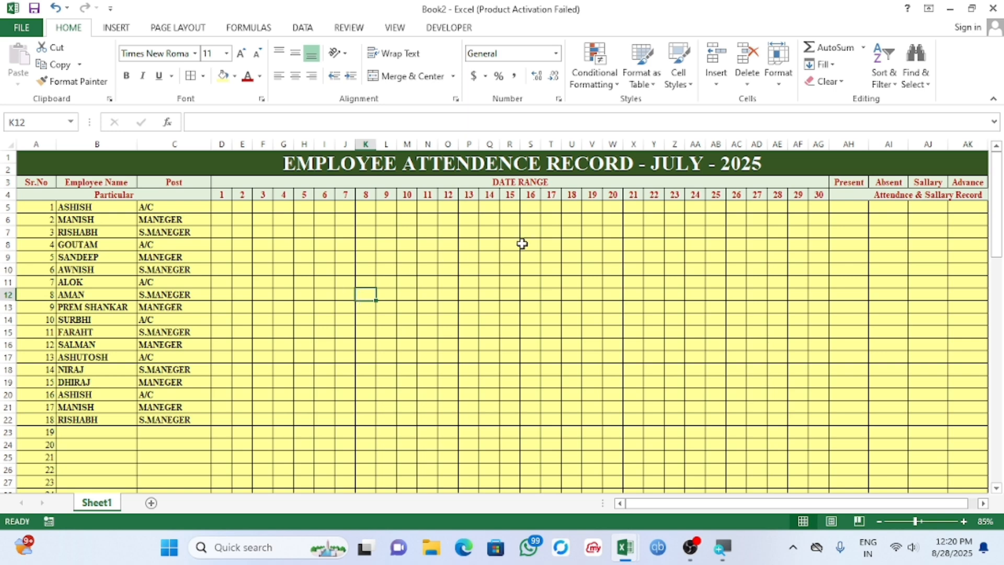
# Step: Enter the first employee's attendance in row 5: P for days 1–9, 15–23 and 25–30, and A for days 10–14 and 24
pyautogui.click(228, 207)
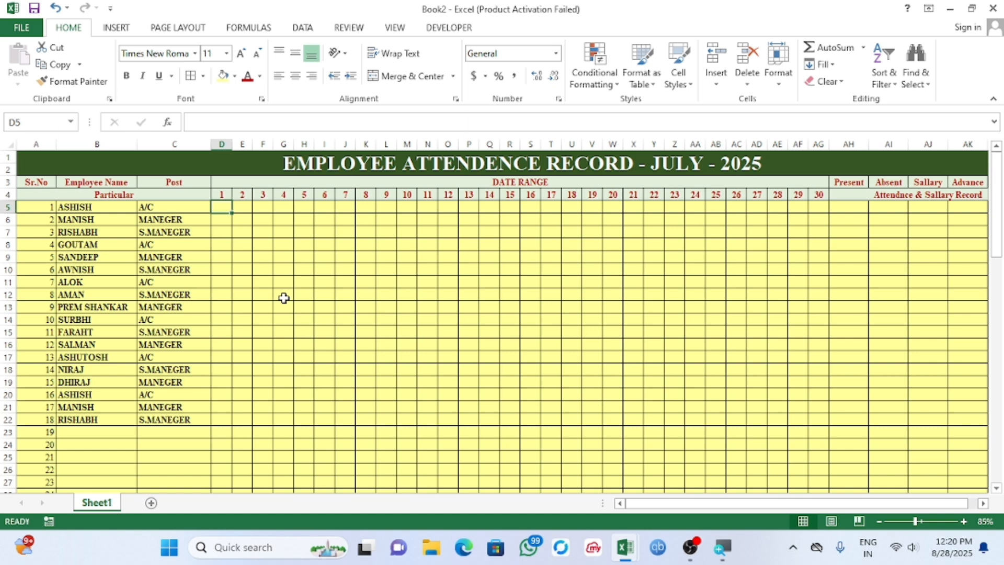
pyautogui.write('P')
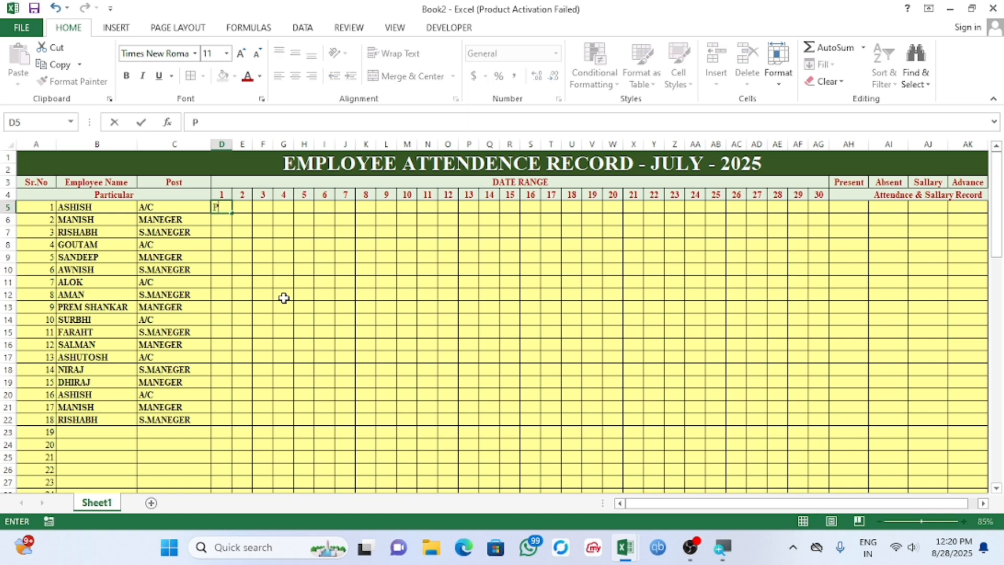
pyautogui.press('Tab')
pyautogui.write('P')
pyautogui.press('Tab')
pyautogui.write('P')
pyautogui.press('Tab')
pyautogui.write('P\tP\tP\tP\tP\tP\t')
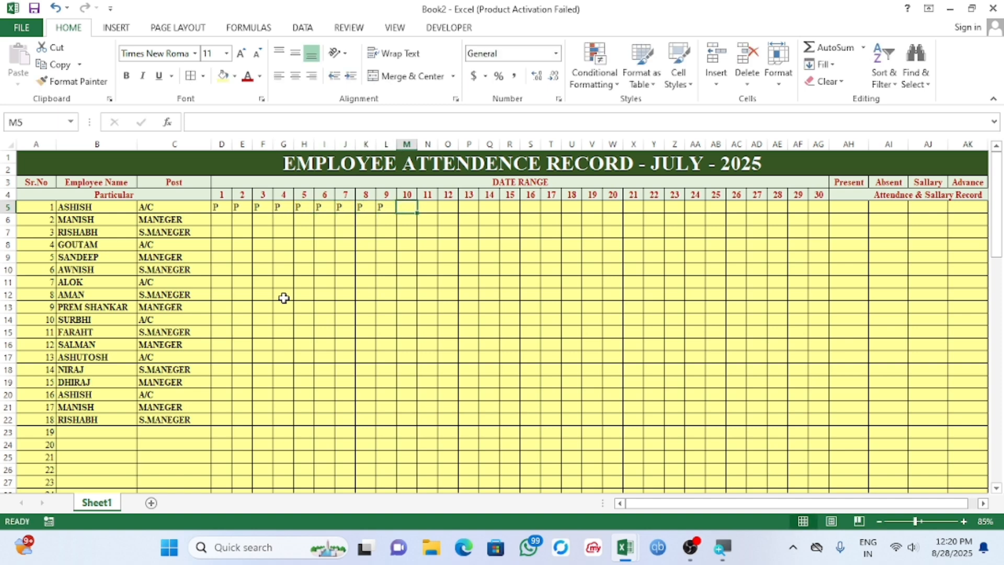
pyautogui.write('A\tA\tA\tA\tA\t')
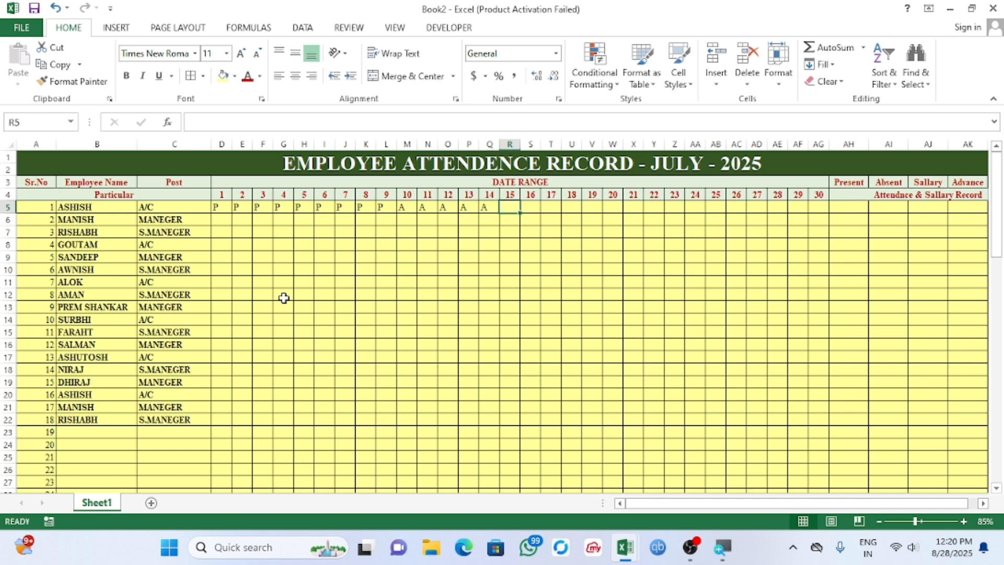
pyautogui.write('P\tP\tP\tP\tP\tP')
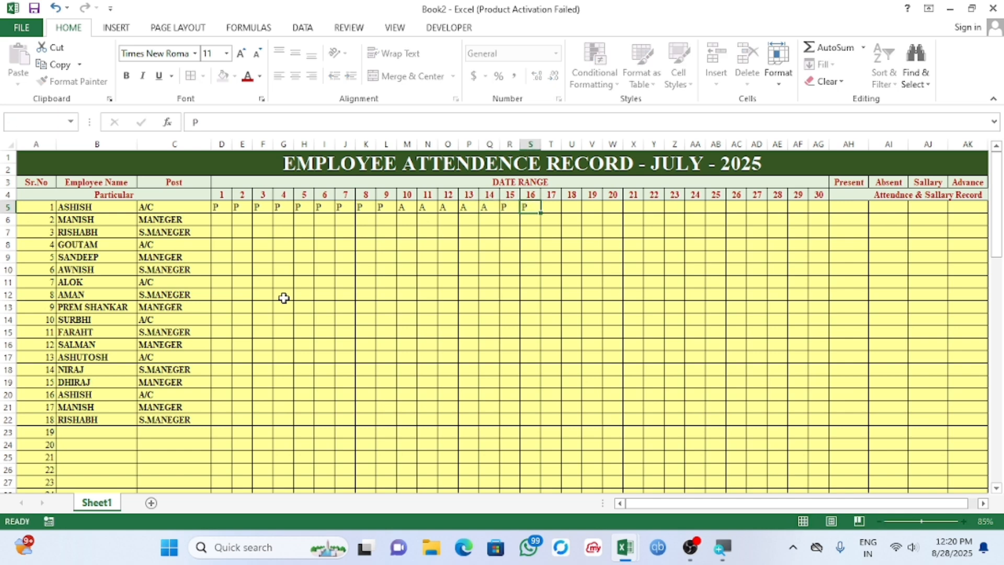
pyautogui.write('\tP\tP\tP\t')
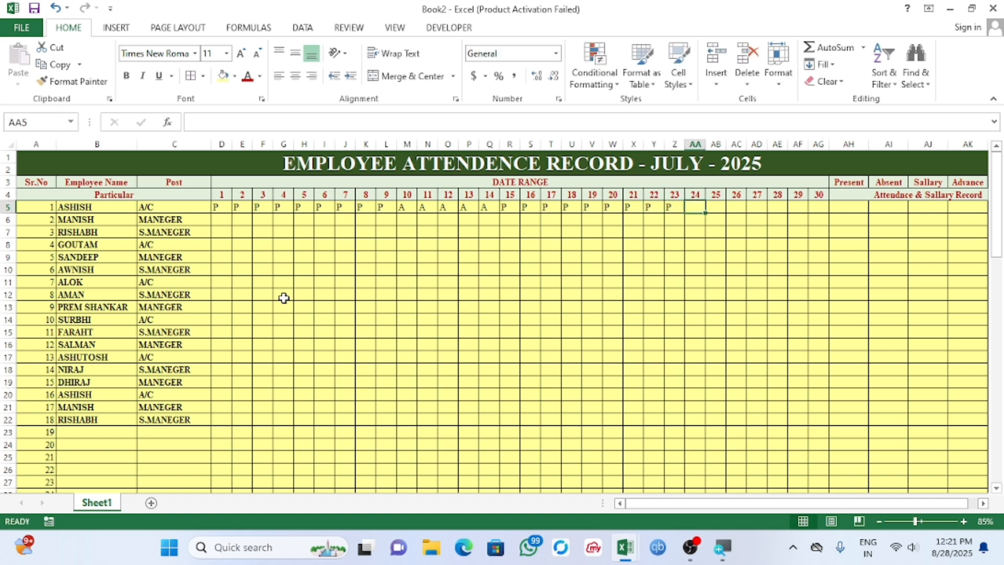
pyautogui.write('A\tP\tP\tP\tP\t')
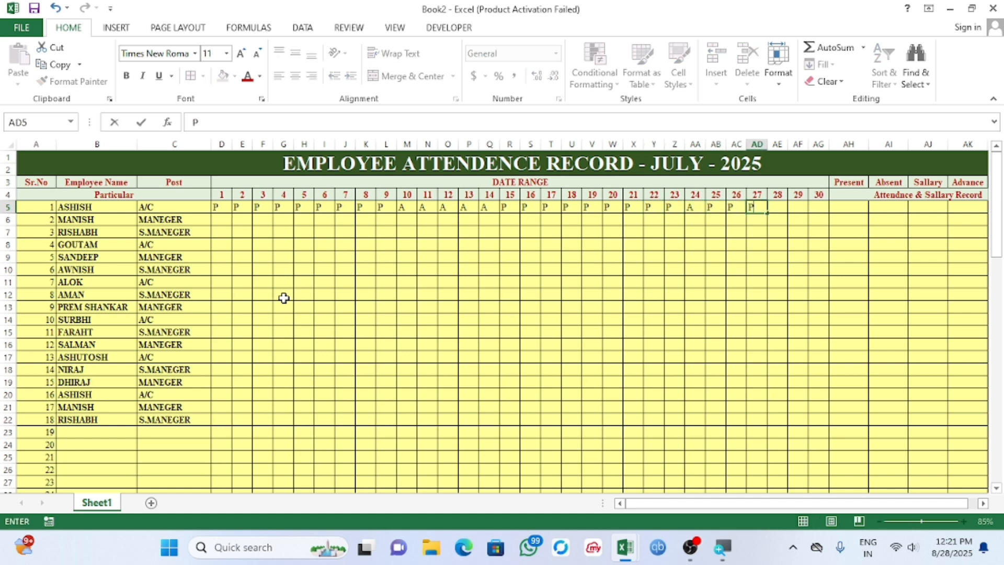
pyautogui.write('P\tP')
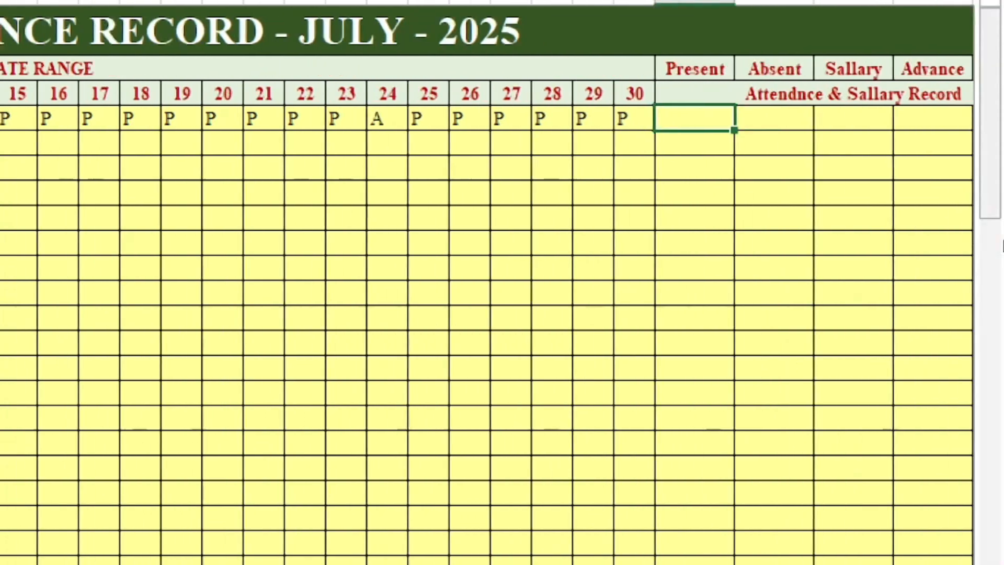
# Step: Count the first employee's present days in AH5 with the formula =COUNTIF(D5:AG5,"P")
pyautogui.write('=COUNTI')
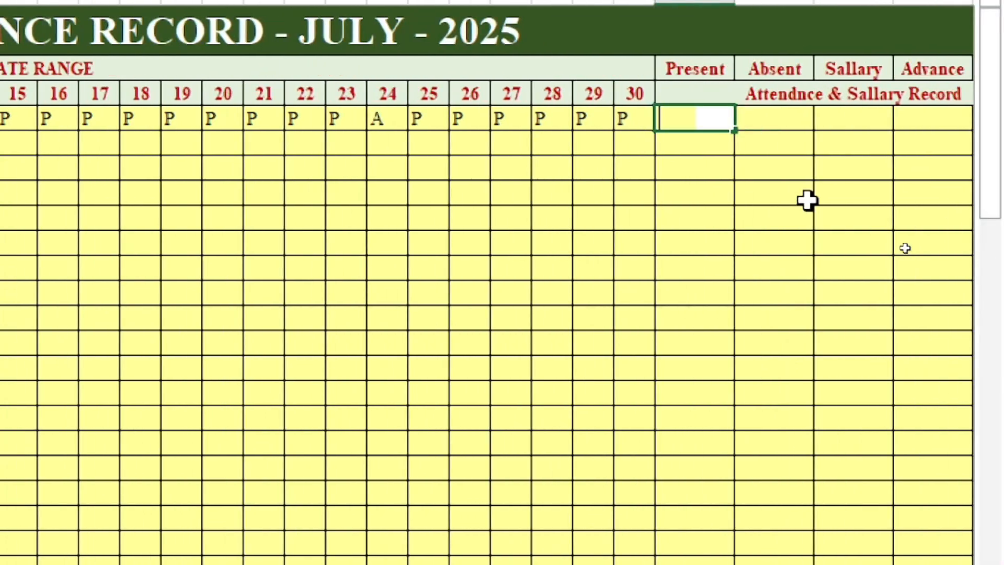
pyautogui.write('F(')
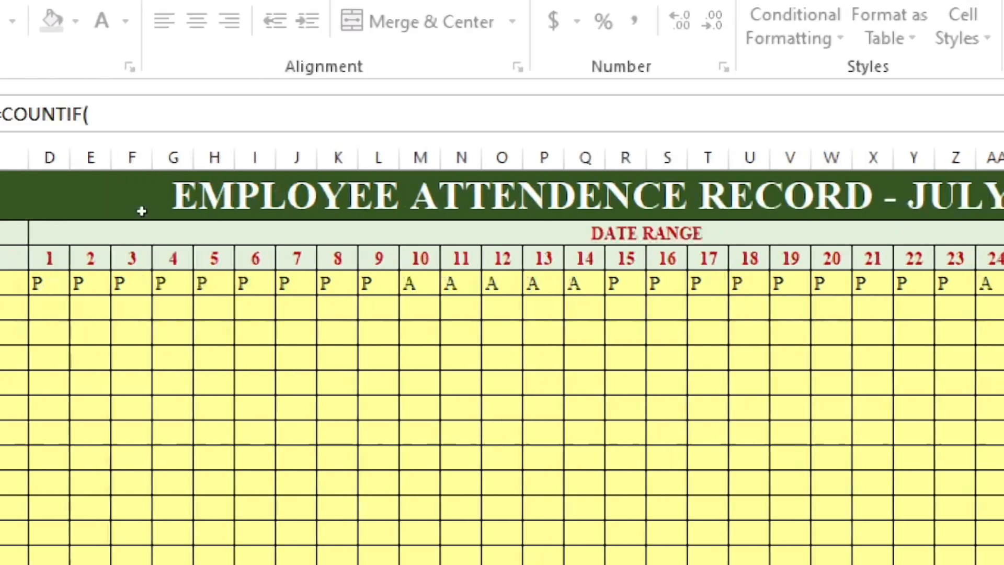
pyautogui.moveTo(250, 286); pyautogui.dragTo(916, 284)
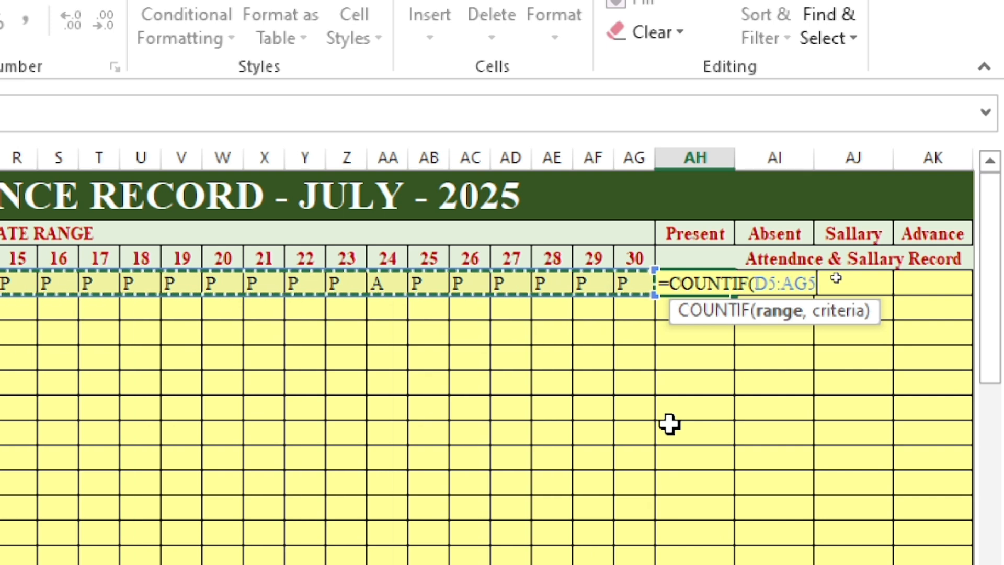
pyautogui.write(',"P')
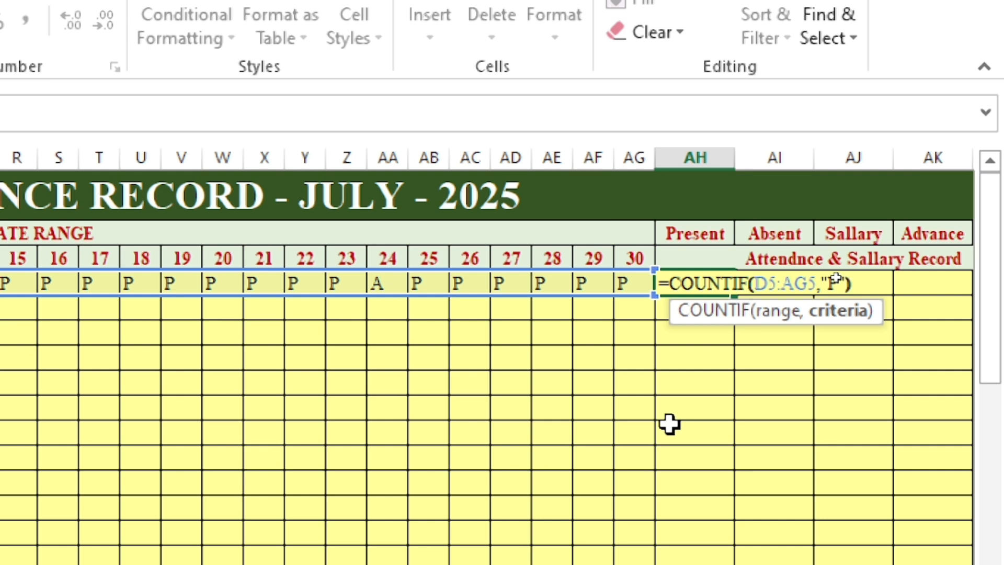
pyautogui.press('Return')
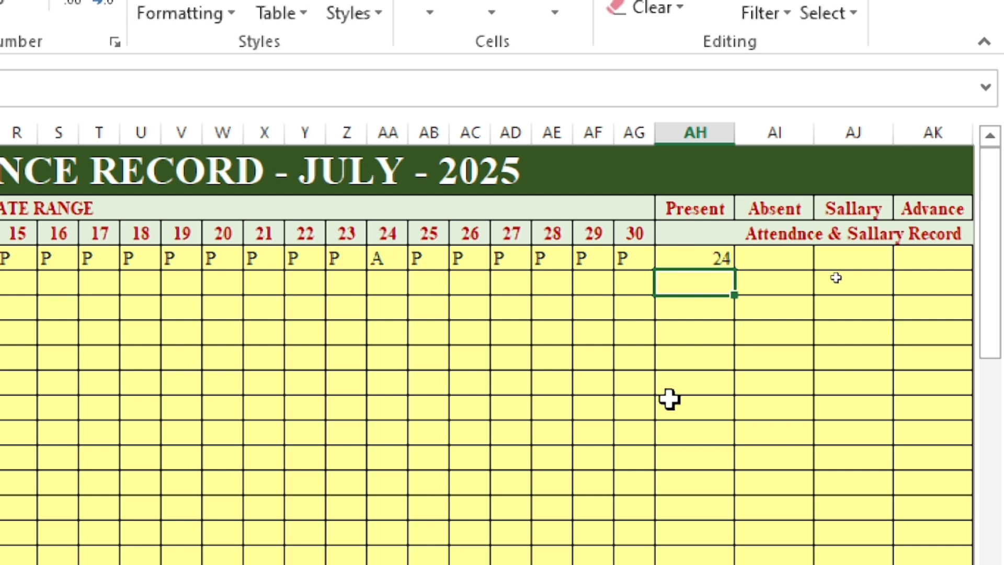
# Step: Count the first employee's absent days in AI5 with the formula =COUNTIF(D5:AG5,"A")
pyautogui.press('Up')
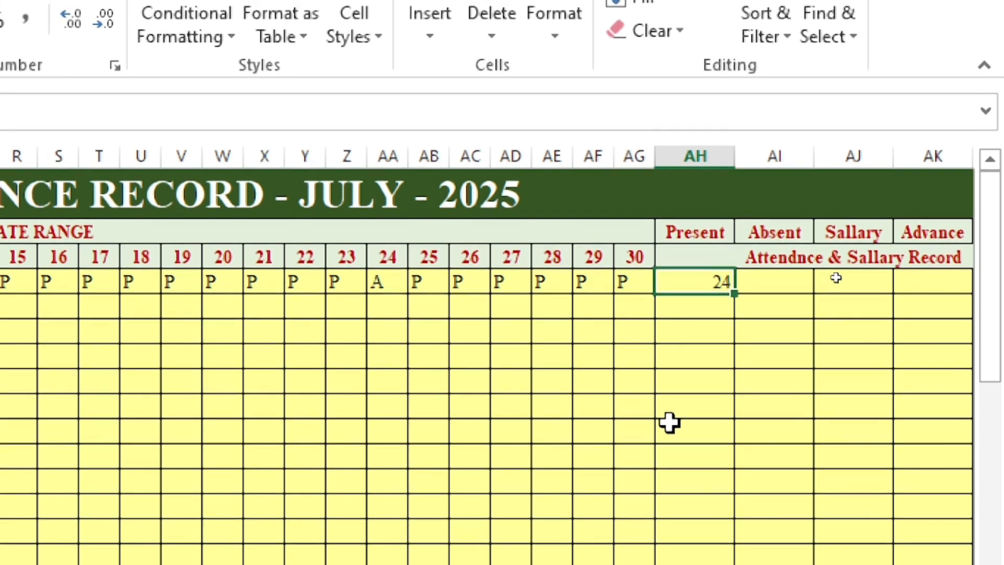
pyautogui.press('Right')
pyautogui.write('=COUNTIF(')
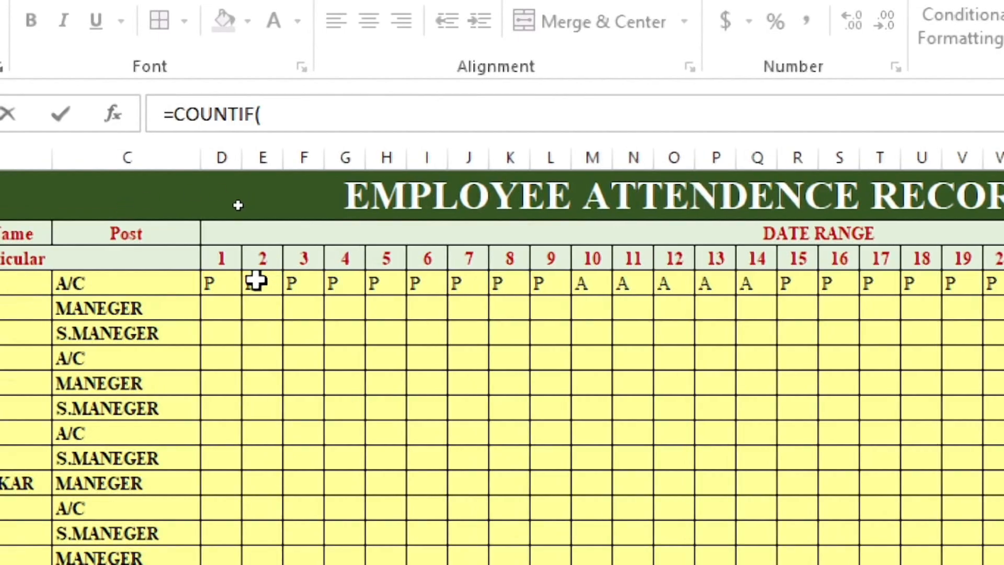
pyautogui.moveTo(221, 284); pyautogui.dragTo(950, 283)
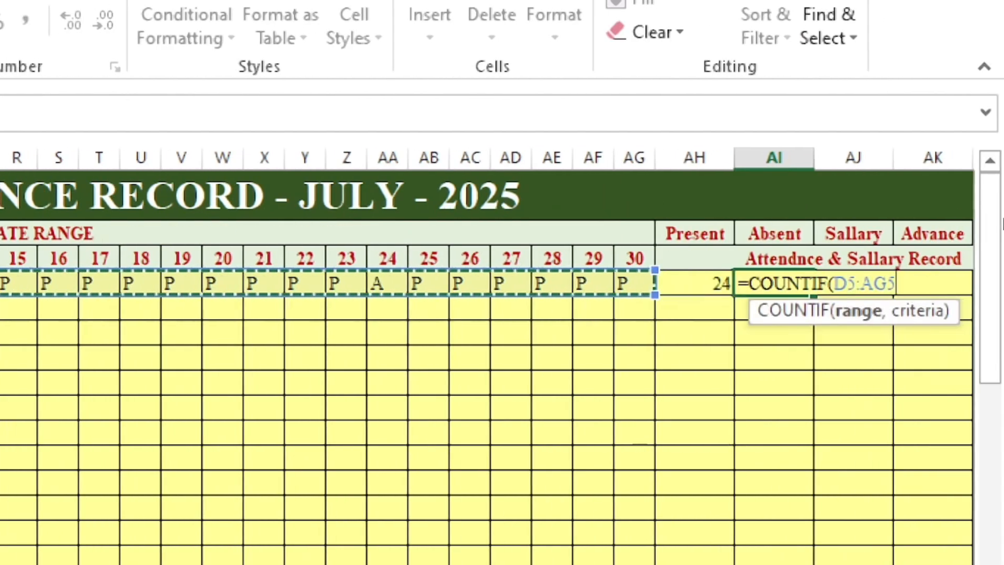
pyautogui.write(',')
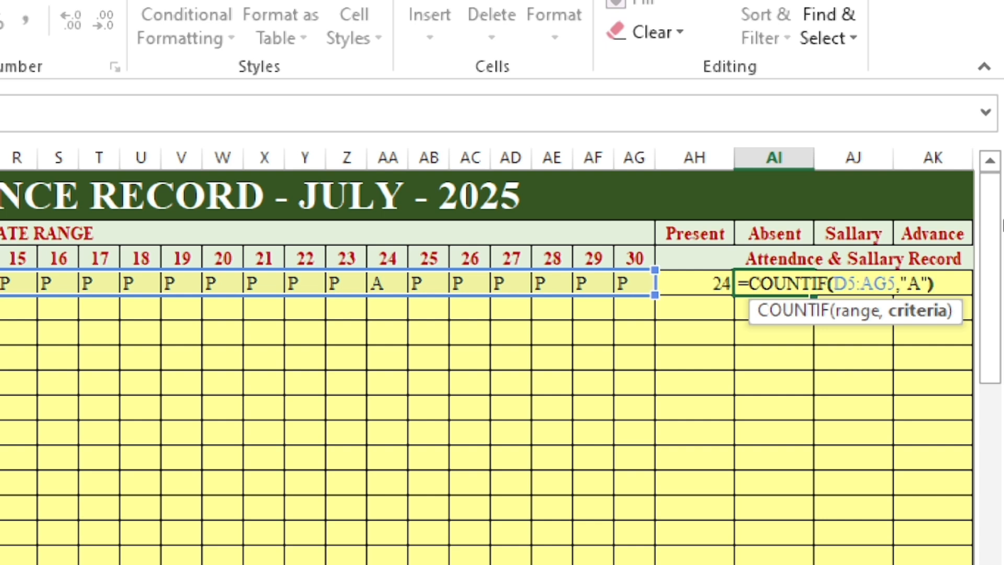
pyautogui.write('"A")')
pyautogui.press('Return')
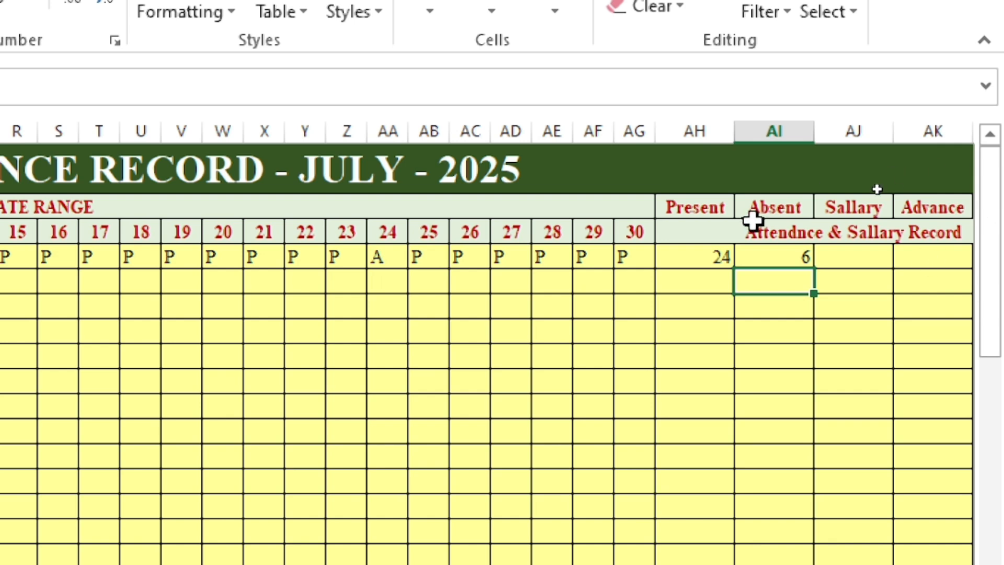
# Step: Fill the present-days formula from AH5 down the Present column to the last row of the table, AH84
pyautogui.click(685, 261)
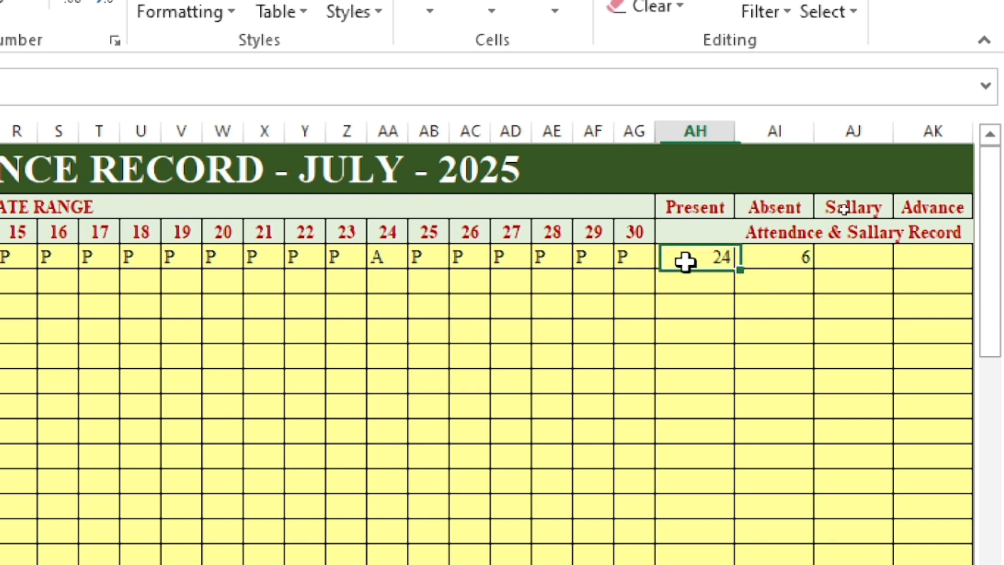
pyautogui.click(793, 252)
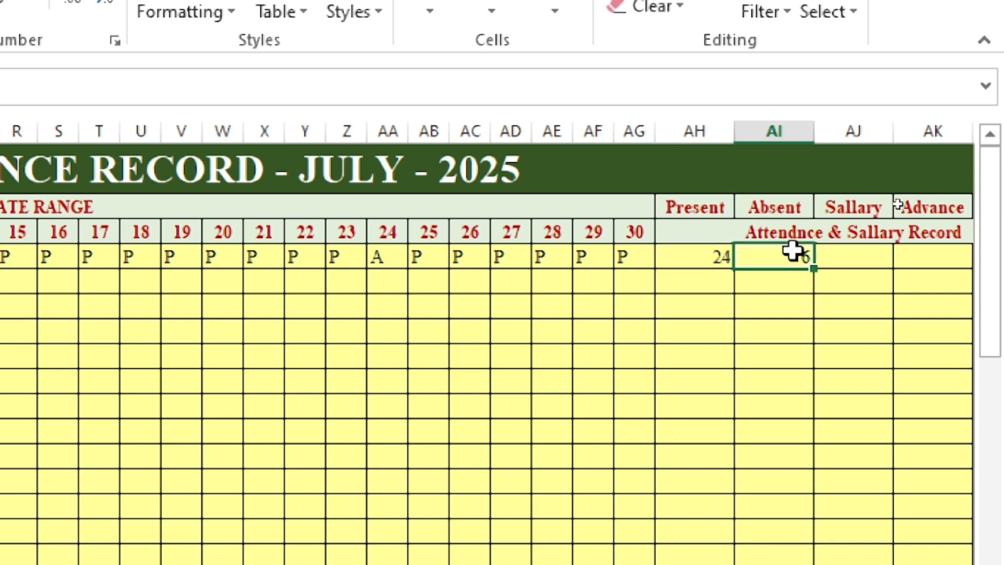
pyautogui.click(676, 260)
pyautogui.moveTo(738, 273); pyautogui.dragTo(718, 527)
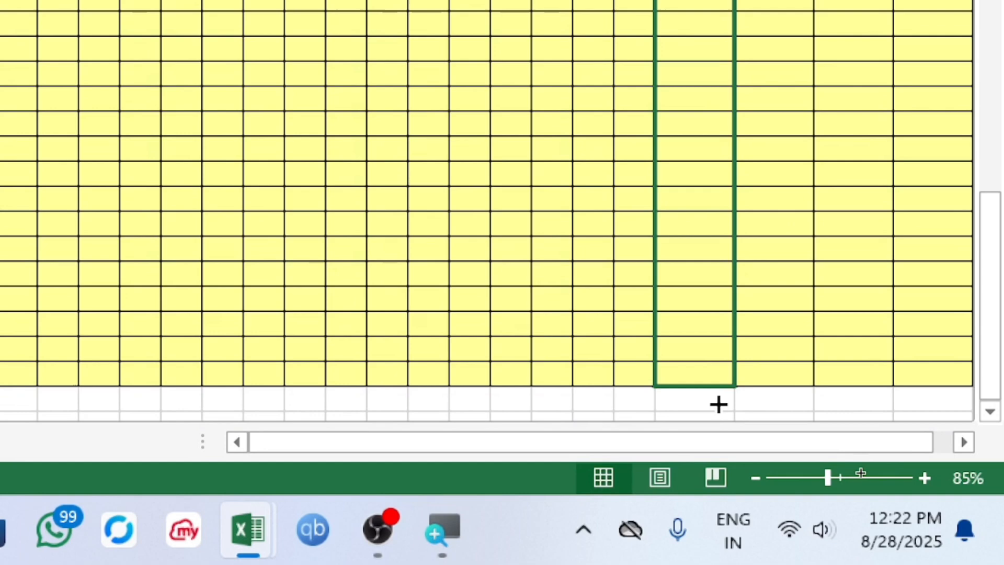
pyautogui.moveTo(719, 404); pyautogui.dragTo(716, 377)
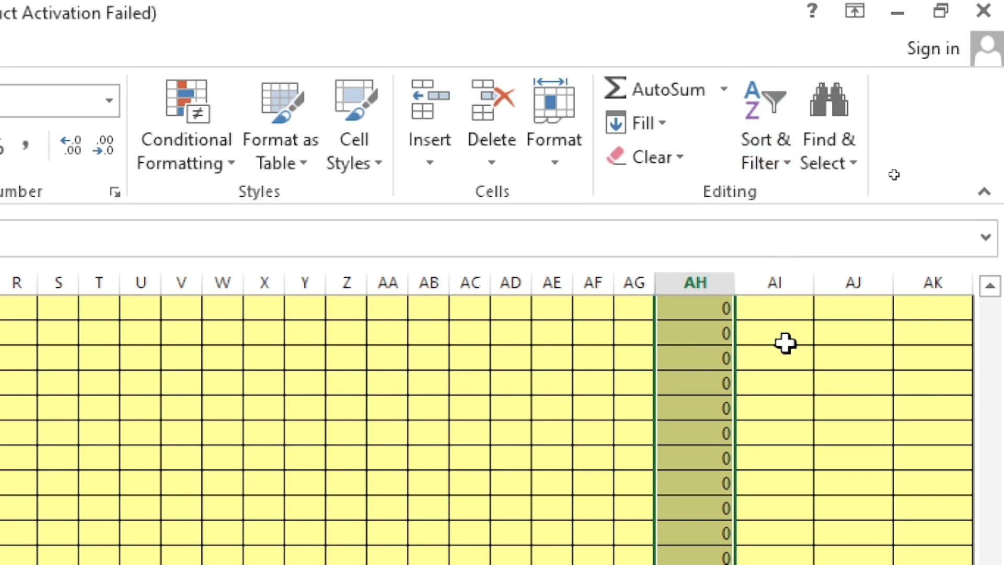
# Step: Fill the absent-days formula from AI5 down the Absent column to AI84
pyautogui.scroll(2, 785, 343)
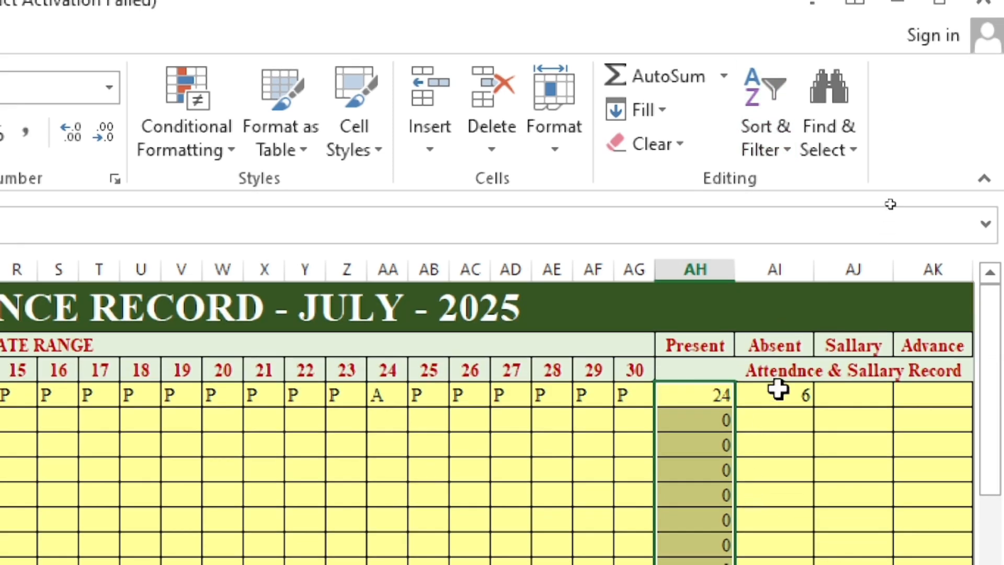
pyautogui.moveTo(778, 400); pyautogui.dragTo(820, 408)
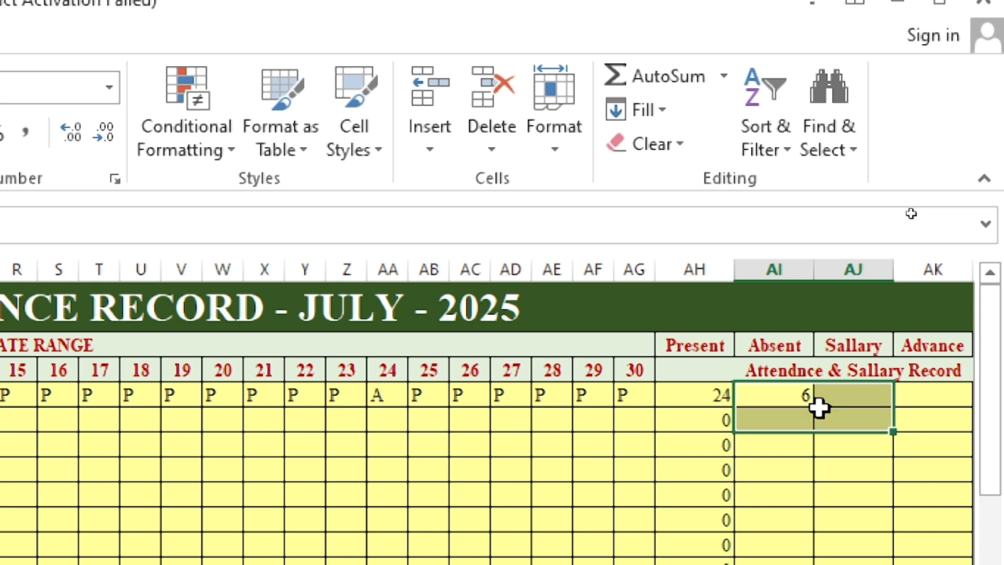
pyautogui.click(798, 397)
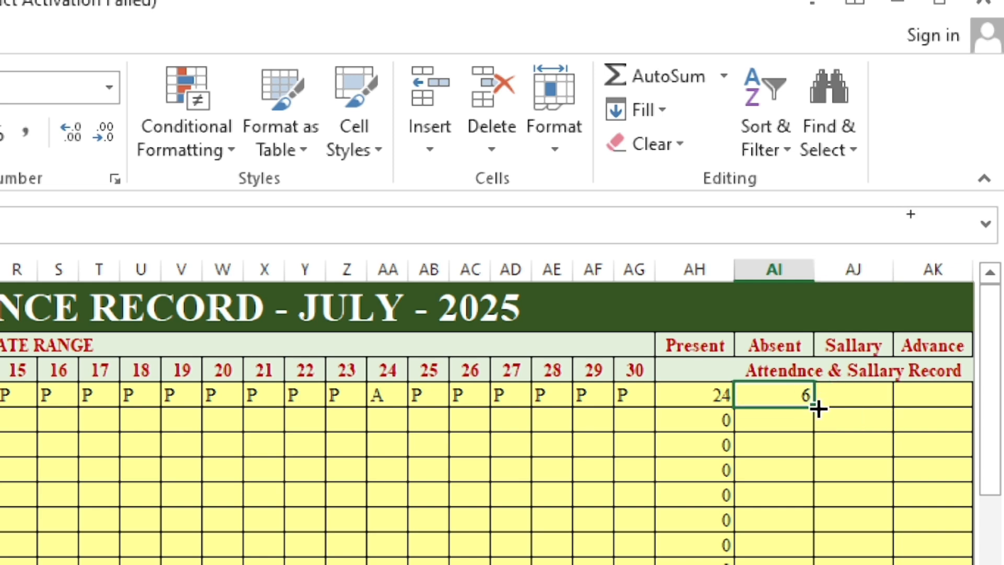
pyautogui.doubleClick(814, 407)
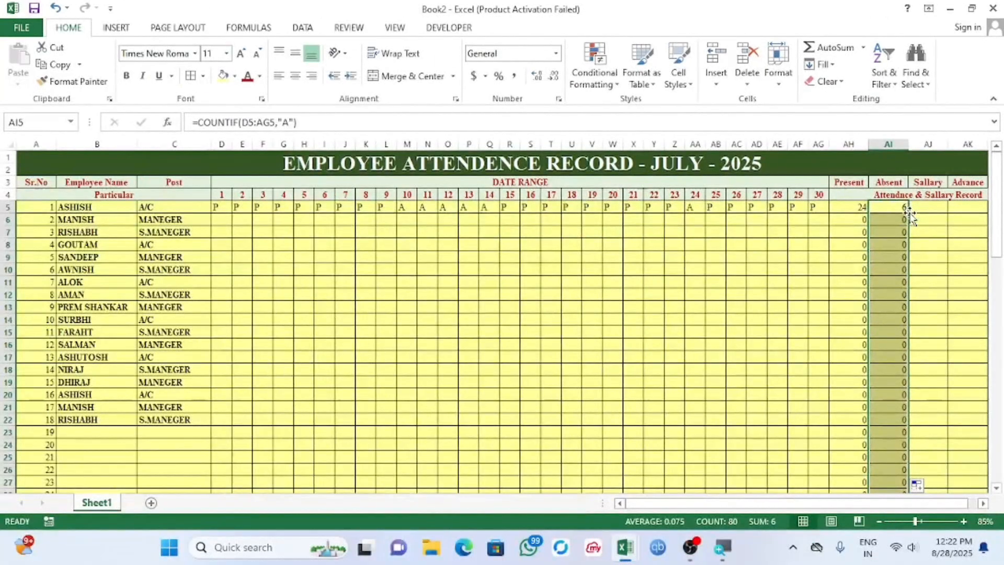
# Step: Enter the second employee's attendance in row 6: P for days 1–12, 20–23 and 27–30, and A for days 13–19 and 24–26
pyautogui.press('Left')
pyautogui.press('Left')
pyautogui.press('Left')
pyautogui.press('Left')
pyautogui.press('Left')
pyautogui.press('Left')
pyautogui.press('Left')
pyautogui.press('Left')
pyautogui.press('Left')
pyautogui.press('Left')
pyautogui.press('Left')
pyautogui.press('Left')
pyautogui.press('Left')
pyautogui.press('Left')
pyautogui.press('Left')
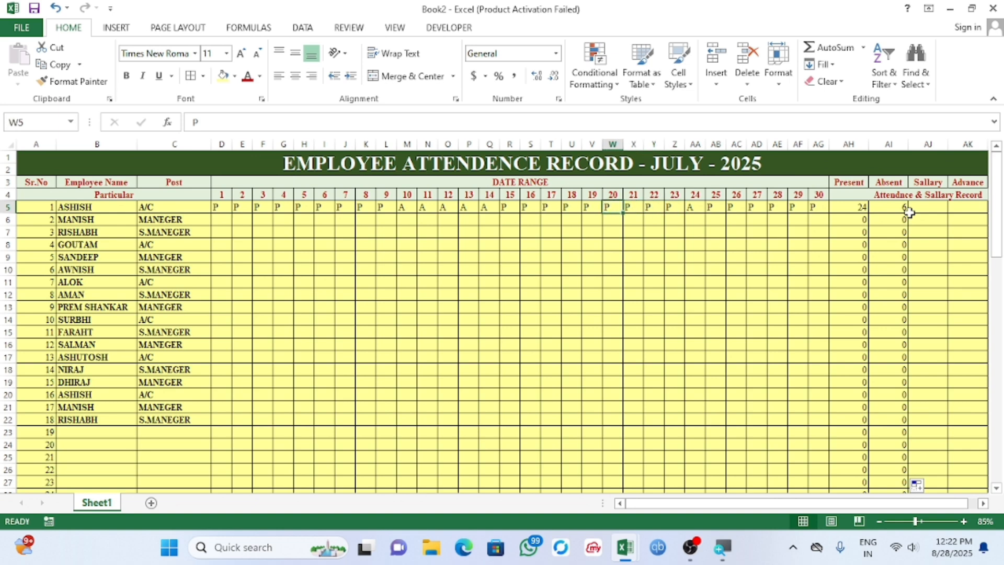
pyautogui.press('Left')
pyautogui.press('Left')
pyautogui.press('Left')
pyautogui.press('Left')
pyautogui.press('Left')
pyautogui.press('Left')
pyautogui.press('Left')
pyautogui.press('Left')
pyautogui.press('Left')
pyautogui.press('Left')
pyautogui.press('Left')
pyautogui.press('Left')
pyautogui.press('Left')
pyautogui.press('Left')
pyautogui.press('Left')
pyautogui.press('Left')
pyautogui.press('Left')
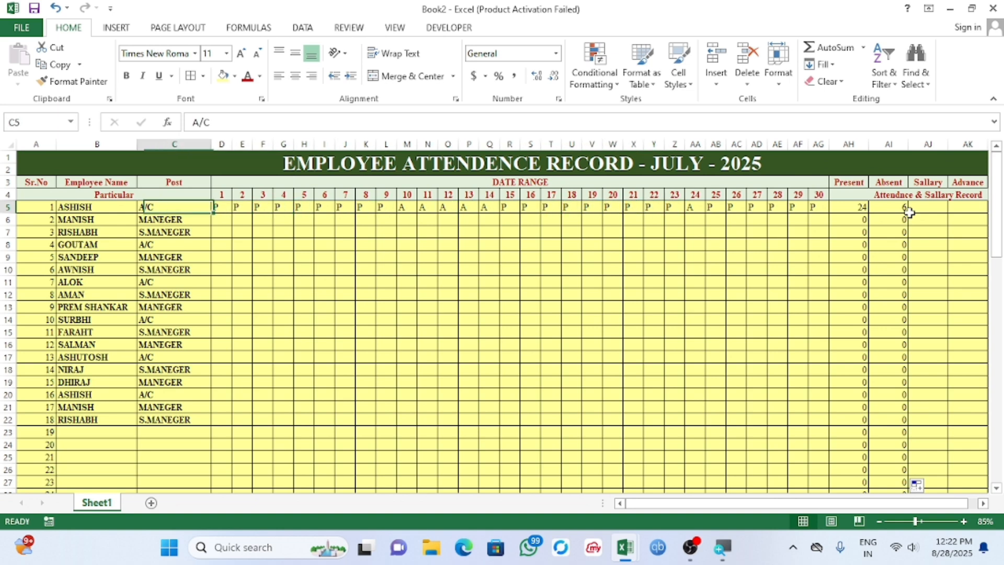
pyautogui.press('Down')
pyautogui.press('Right')
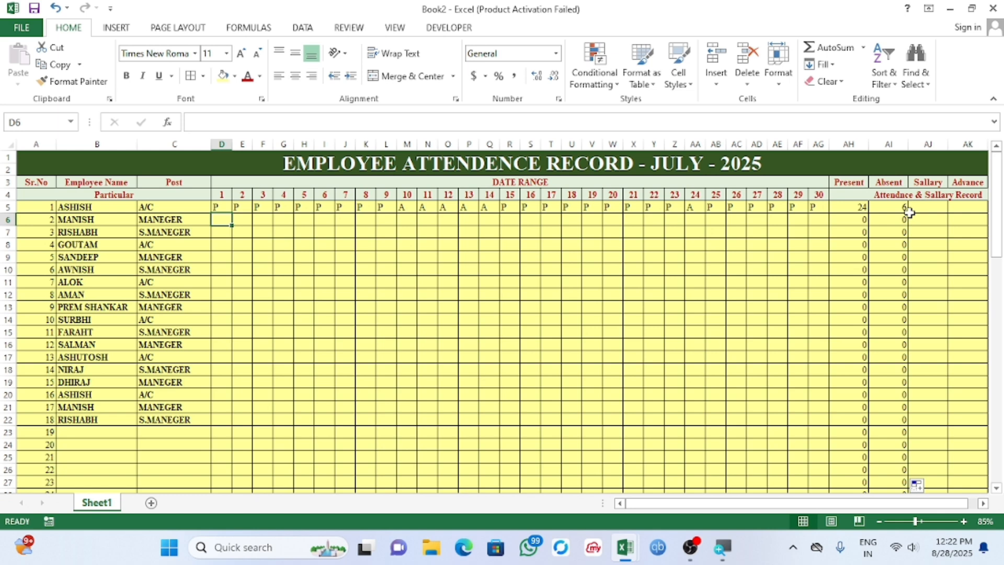
pyautogui.write('P')
pyautogui.press('Right')
pyautogui.write('P')
pyautogui.press('Right')
pyautogui.write('P')
pyautogui.press('Right')
pyautogui.write('P')
pyautogui.press('Right')
pyautogui.write('P')
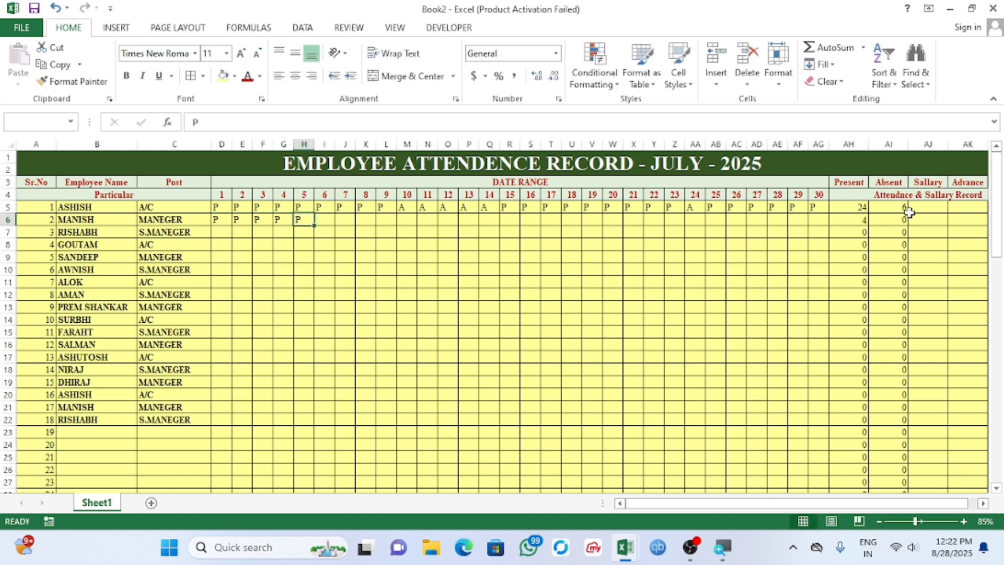
pyautogui.press('Right')
pyautogui.press('P')
pyautogui.press('Right')
pyautogui.press('P')
pyautogui.press('Right')
pyautogui.press('P')
pyautogui.press('Right')
pyautogui.press('P')
pyautogui.press('Right')
pyautogui.press('P')
pyautogui.press('Right')
pyautogui.press('P')
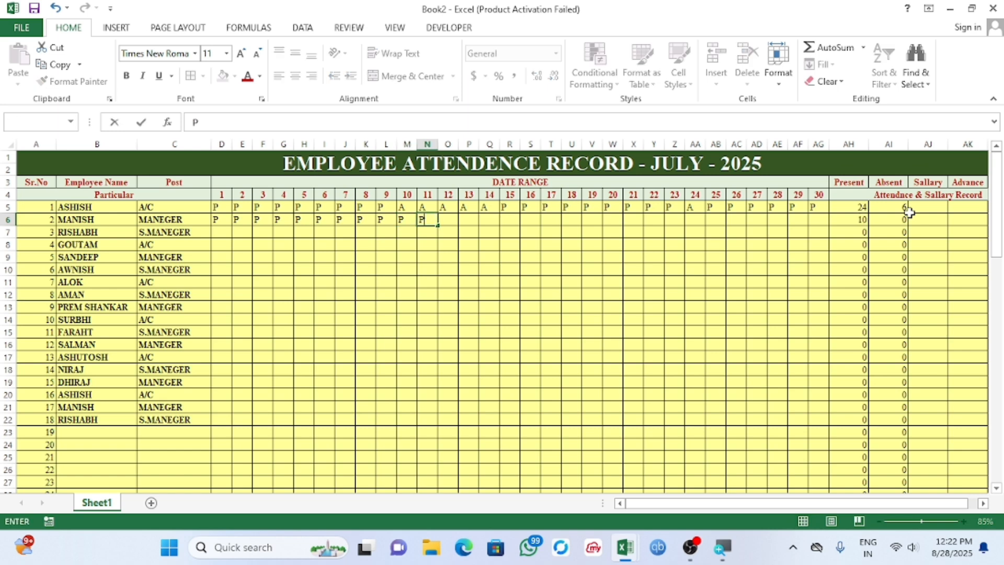
pyautogui.press('Right')
pyautogui.write('P')
pyautogui.press('Right')
pyautogui.write('A')
pyautogui.press('Right')
pyautogui.write('A')
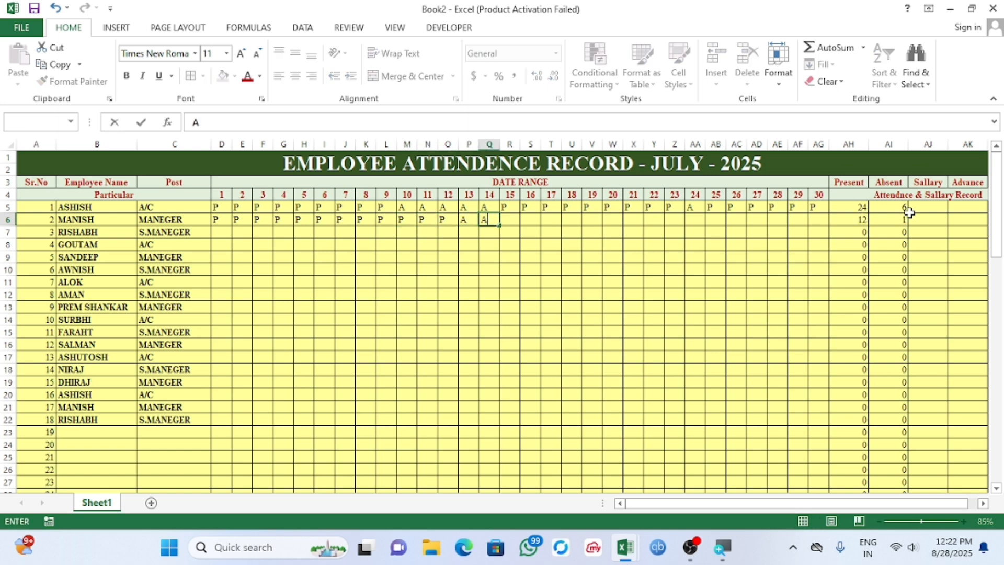
pyautogui.press('Right')
pyautogui.write('A')
pyautogui.press('Right')
pyautogui.write('A')
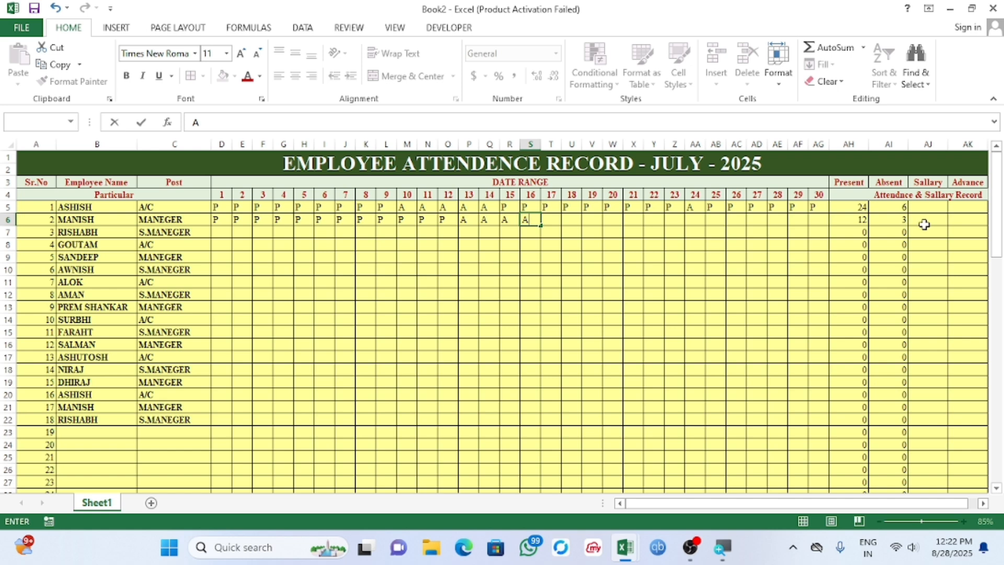
pyautogui.write('A')
pyautogui.press('Right')
pyautogui.write('A')
pyautogui.press('Right')
pyautogui.write('A')
pyautogui.press('Right')
pyautogui.write('A')
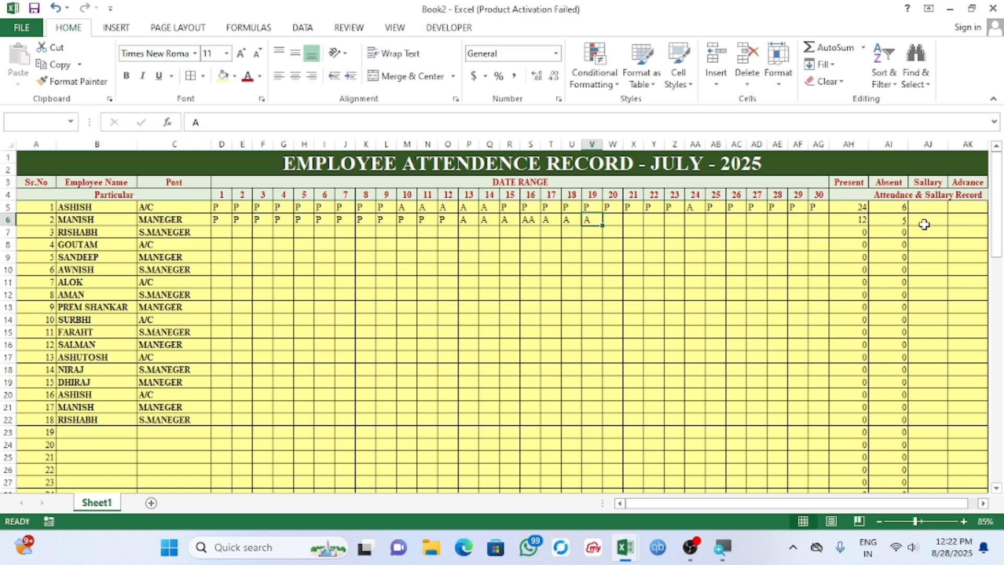
pyautogui.press('Right')
pyautogui.press('Left')
pyautogui.press('Left')
pyautogui.press('Left')
pyautogui.press('Left')
pyautogui.write('A')
pyautogui.press('Right')
pyautogui.press('Right')
pyautogui.press('Right')
pyautogui.press('Right')
pyautogui.write('P')
pyautogui.press('Right')
pyautogui.write('P')
pyautogui.press('Right')
pyautogui.write('P')
pyautogui.press('Right')
pyautogui.hotkey('shift', 'p')
pyautogui.press('Right')
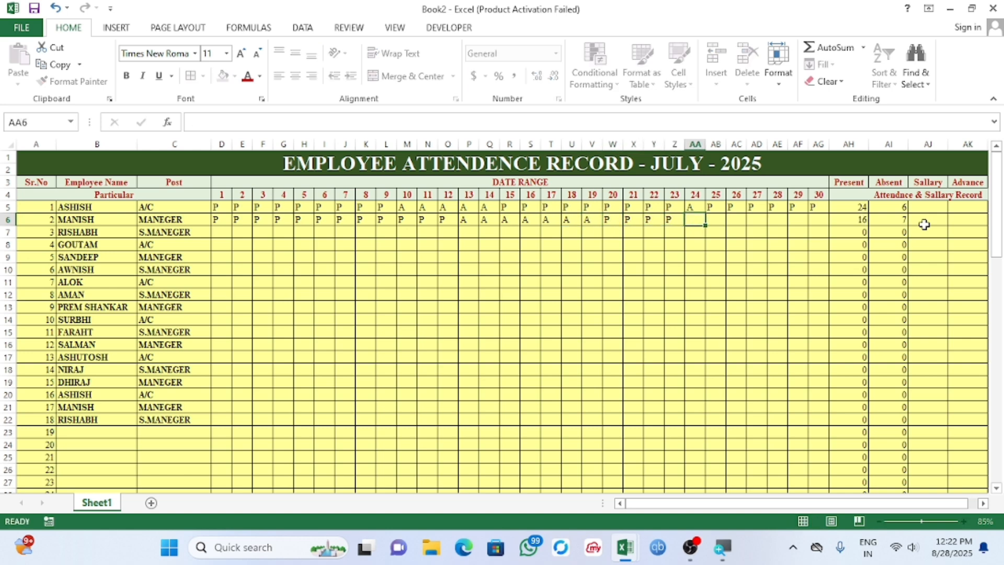
pyautogui.write('A')
pyautogui.press('Right')
pyautogui.write('A')
pyautogui.press('Right')
pyautogui.write('A')
pyautogui.press('Right')
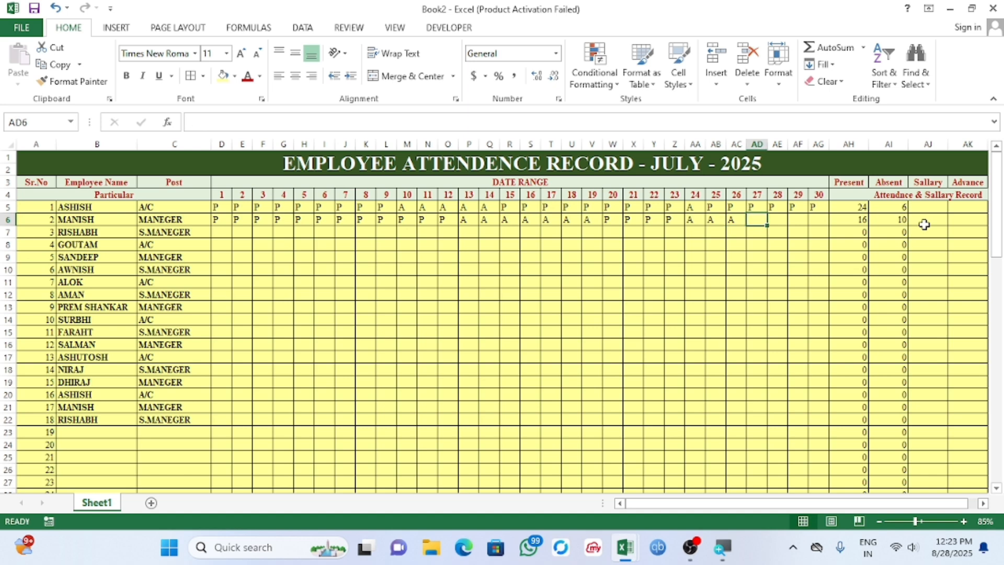
pyautogui.write('P')
pyautogui.press('Right')
pyautogui.write('P')
pyautogui.press('Right')
pyautogui.write('P')
pyautogui.press('Right')
pyautogui.write('P')
pyautogui.press('Return')
# Step: Enter the third employee's attendance in row 7: P for days 1–2, 4–9 and 16–27, and A for days 10–15
pyautogui.press('Left')
pyautogui.press('Left')
pyautogui.press('Left')
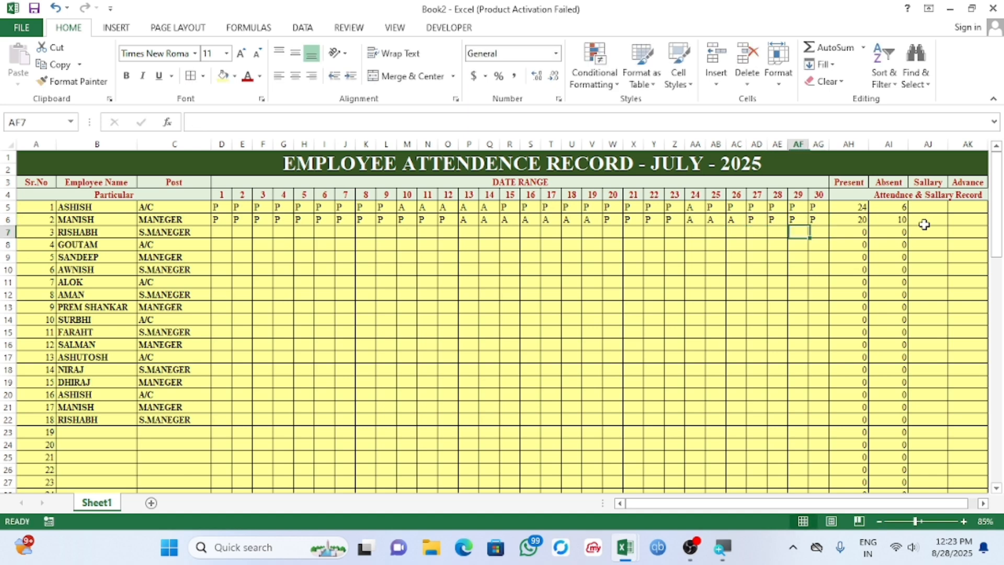
pyautogui.hotkey('shift', 'p')
pyautogui.press('Left')
pyautogui.hotkey('shift', 'p')
pyautogui.press('Left')
pyautogui.hotkey('shift', 'p')
pyautogui.press('Left')
pyautogui.hotkey('shift', 'p')
pyautogui.press('Left')
pyautogui.hotkey('shift', 'p')
pyautogui.press('Left')
pyautogui.hotkey('shift', 'p')
pyautogui.press('Left')
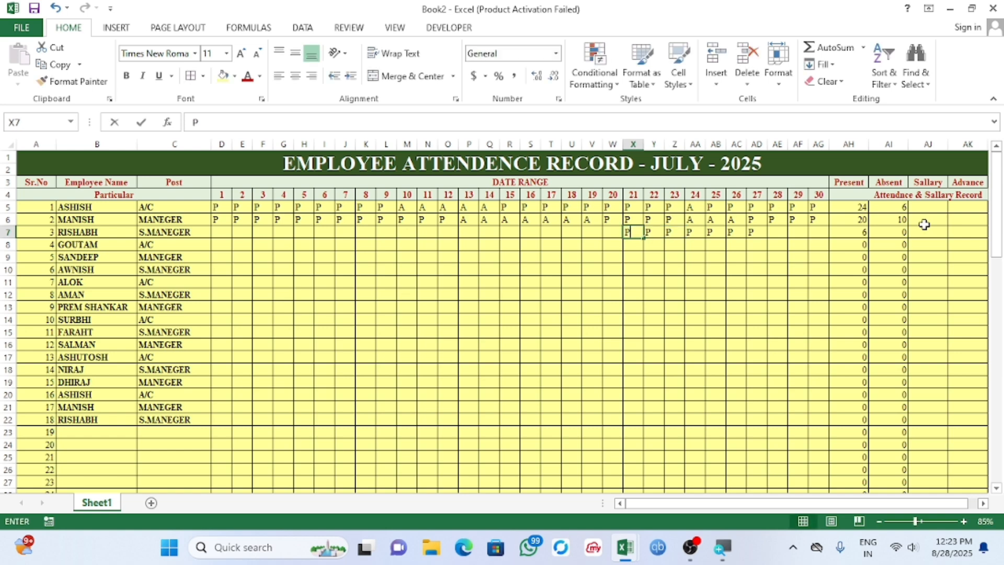
pyautogui.hotkey('shift', 'p')
pyautogui.press('Left')
pyautogui.hotkey('shift', 'p')
pyautogui.press('Left')
pyautogui.hotkey('shift', 'p')
pyautogui.press('Left')
pyautogui.hotkey('shift', 'p')
pyautogui.press('Left')
pyautogui.hotkey('shift', 'p')
pyautogui.press('Left')
pyautogui.hotkey('shift', 'p')
pyautogui.press('Left')
pyautogui.hotkey('shift', 'a')
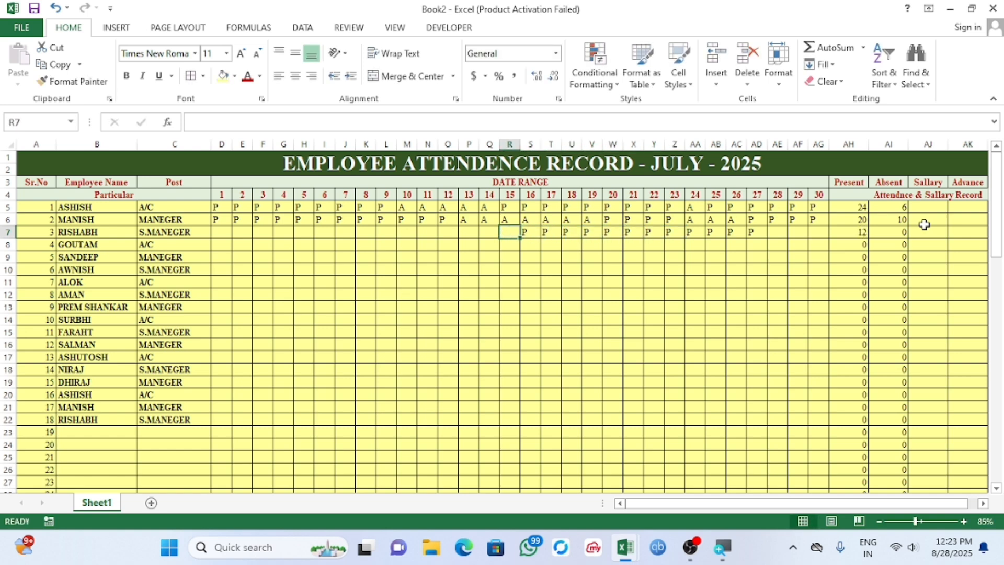
pyautogui.press('Left')
pyautogui.hotkey('shift', 'a')
pyautogui.press('Left')
pyautogui.hotkey('shift', 'a')
pyautogui.press('Left')
pyautogui.hotkey('shift', 'a')
pyautogui.press('Left')
pyautogui.hotkey('shift', 'a')
pyautogui.press('Left')
pyautogui.hotkey('shift', 'a')
pyautogui.press('Left')
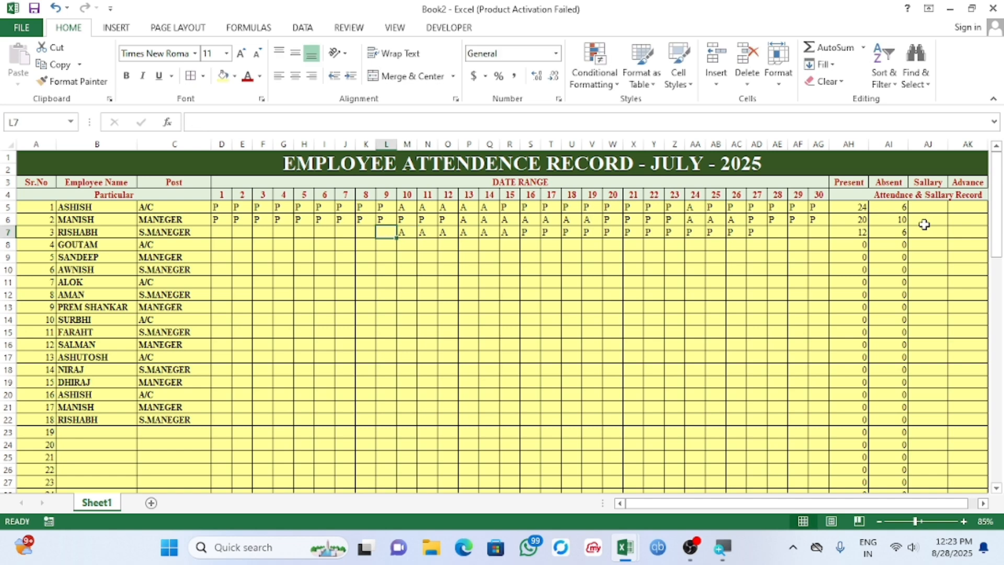
pyautogui.hotkey('shift', 'a')
pyautogui.press('Left')
pyautogui.hotkey('shift', 'p')
pyautogui.press('Left')
pyautogui.hotkey('shift', 'p')
pyautogui.press('Left')
pyautogui.hotkey('shift', 'p')
pyautogui.press('Left')
pyautogui.hotkey('shift', 'p')
pyautogui.press('Left')
pyautogui.hotkey('shift', 'p')
pyautogui.press('Left')
pyautogui.press('Left')
pyautogui.hotkey('shift', 'p')
pyautogui.press('Left')
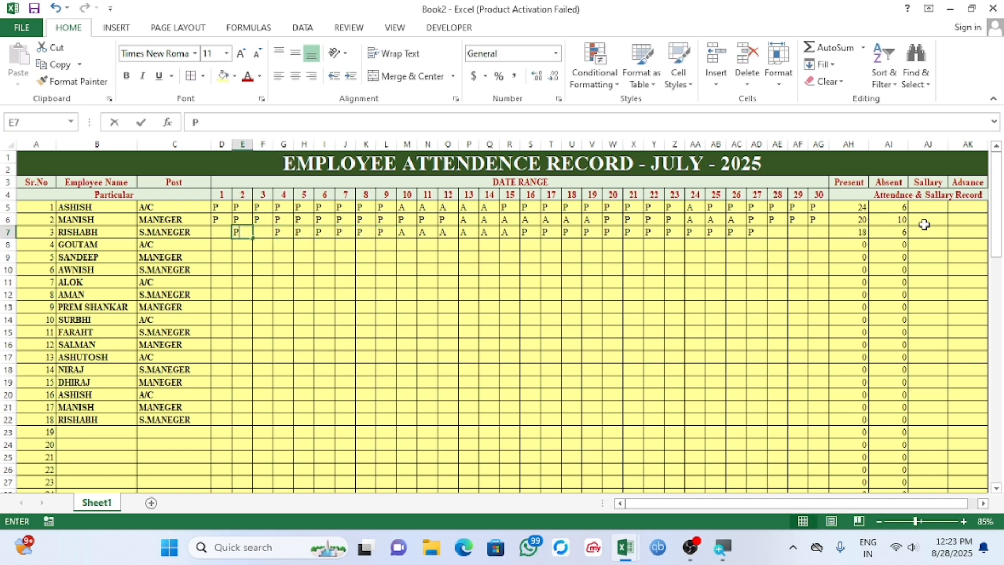
pyautogui.hotkey('shift', 'p')
pyautogui.press('Right')
# Step: Enter the first employee's salary of 9000 in AJ5 and advance of 2000 in AK5
pyautogui.click(939, 215)
pyautogui.scroll(5, 939, 214)
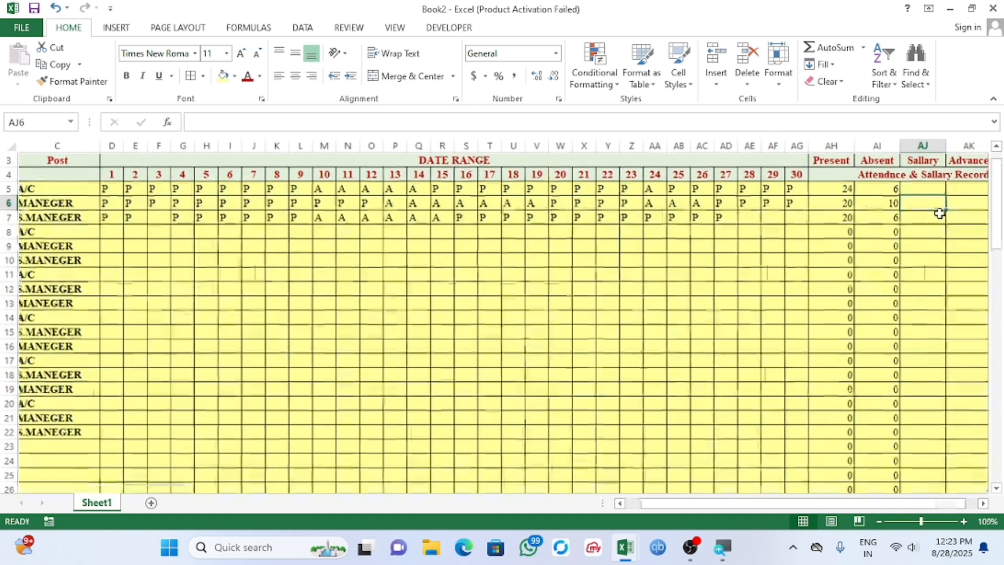
pyautogui.scroll(2, 939, 214)
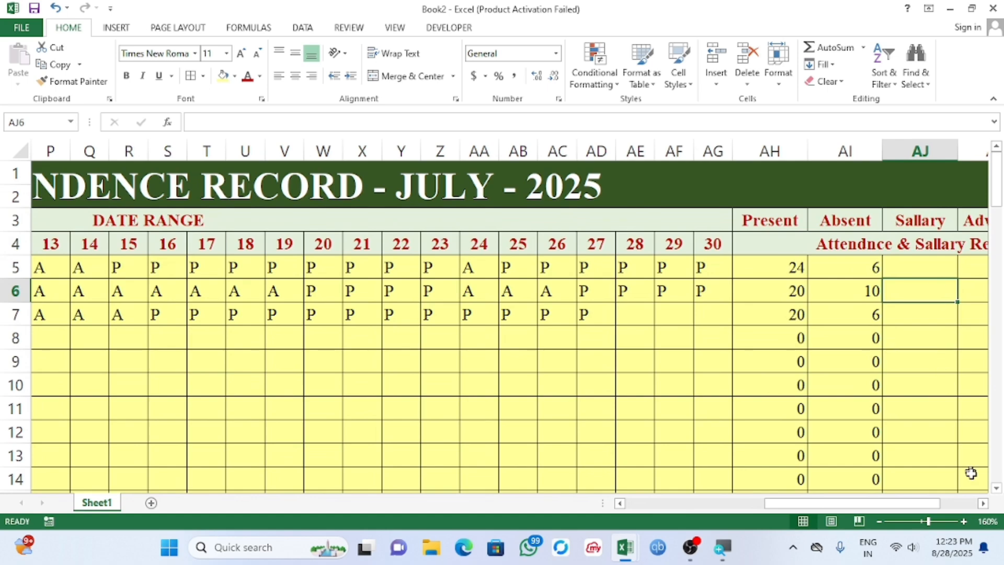
pyautogui.click(983, 503)
pyautogui.click(983, 503)
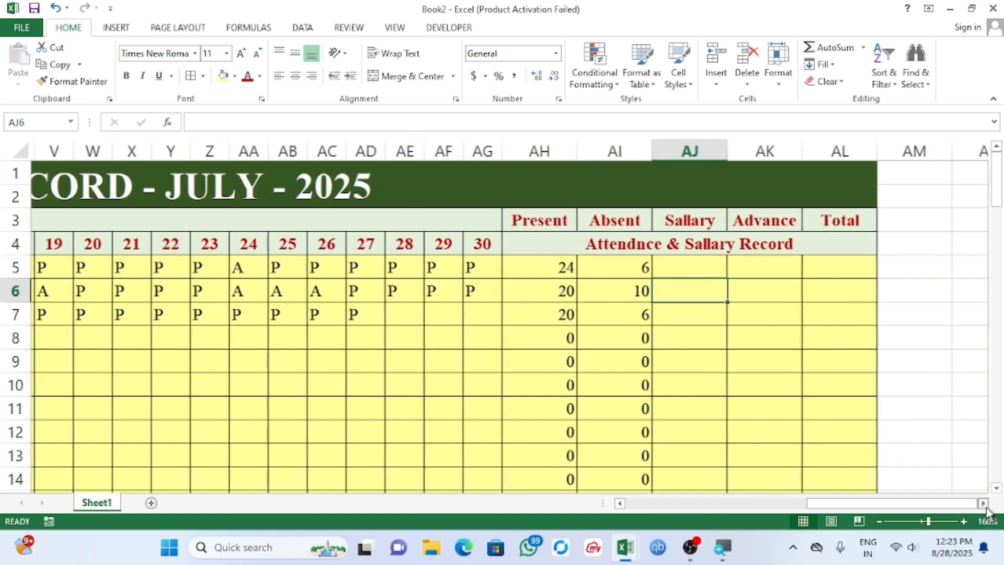
pyautogui.click(702, 270)
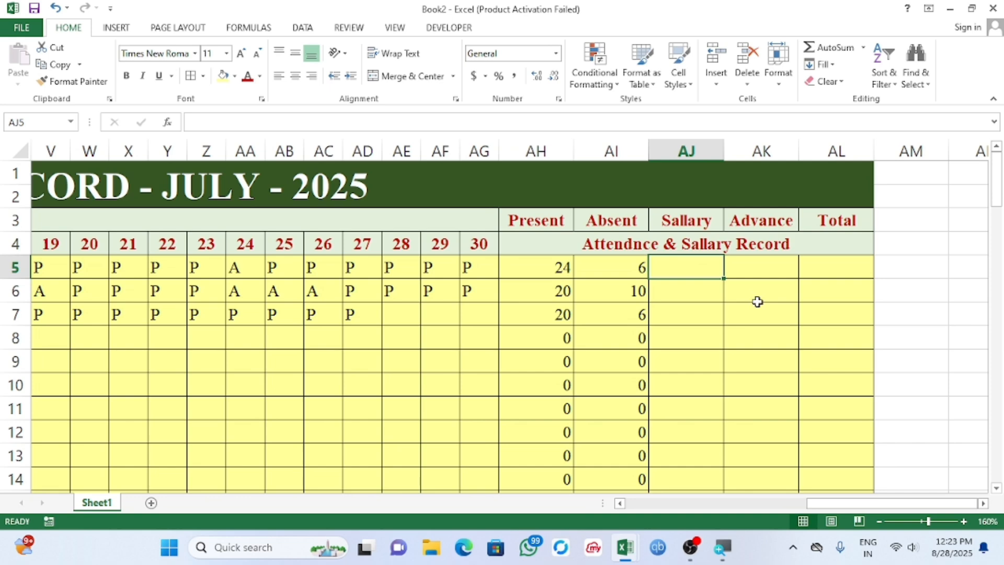
pyautogui.write('9000')
pyautogui.press('Tab')
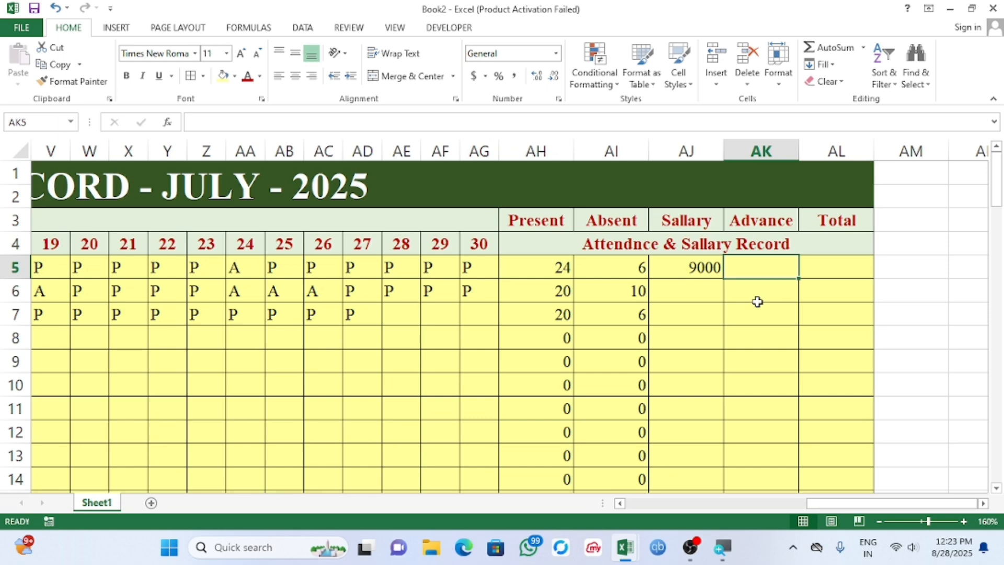
pyautogui.write('2000')
pyautogui.press('Tab')
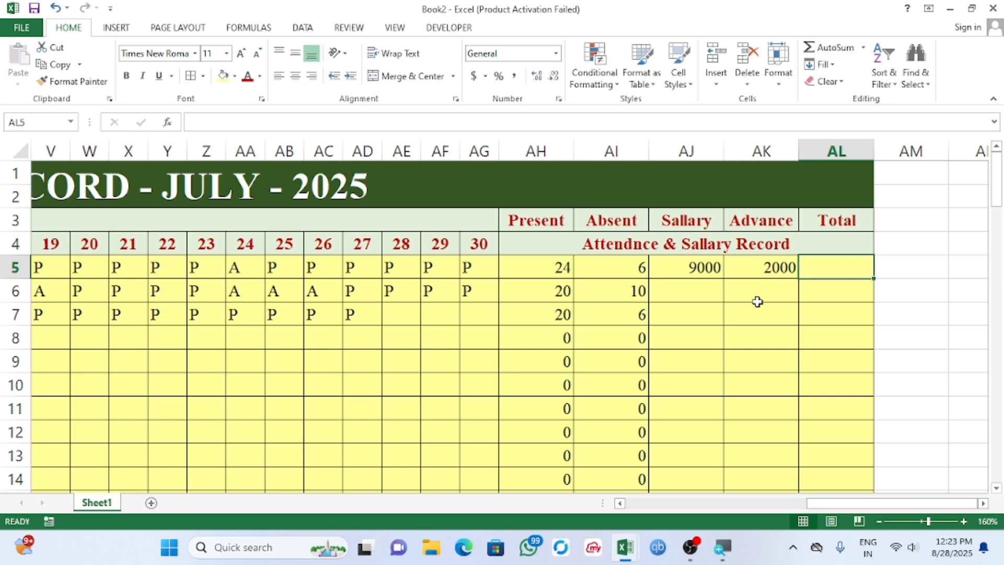
# Step: Calculate the first employee's total pay in AL5 with the formula =AJ5/30*AH5-AK5
pyautogui.click(568, 269)
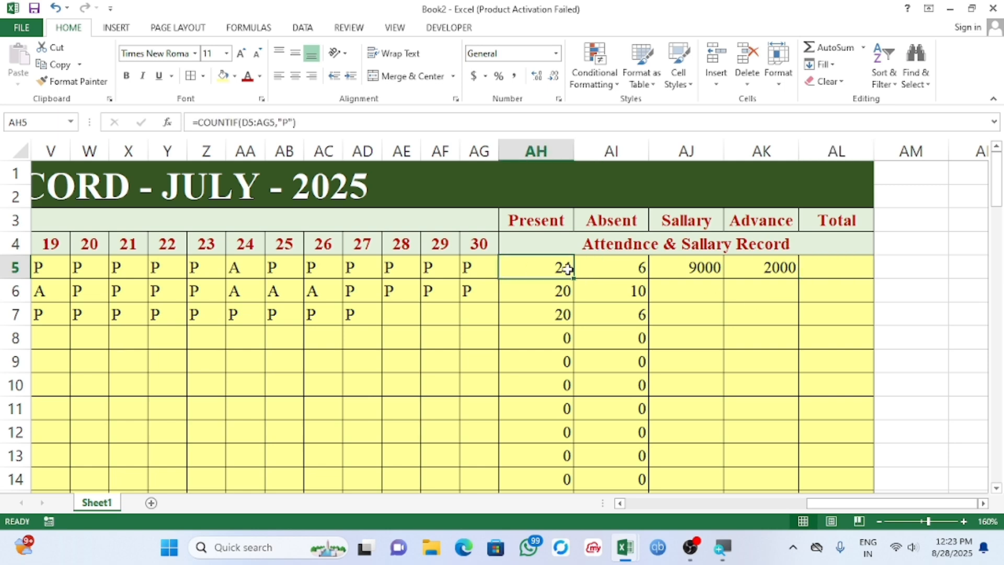
pyautogui.click(617, 274)
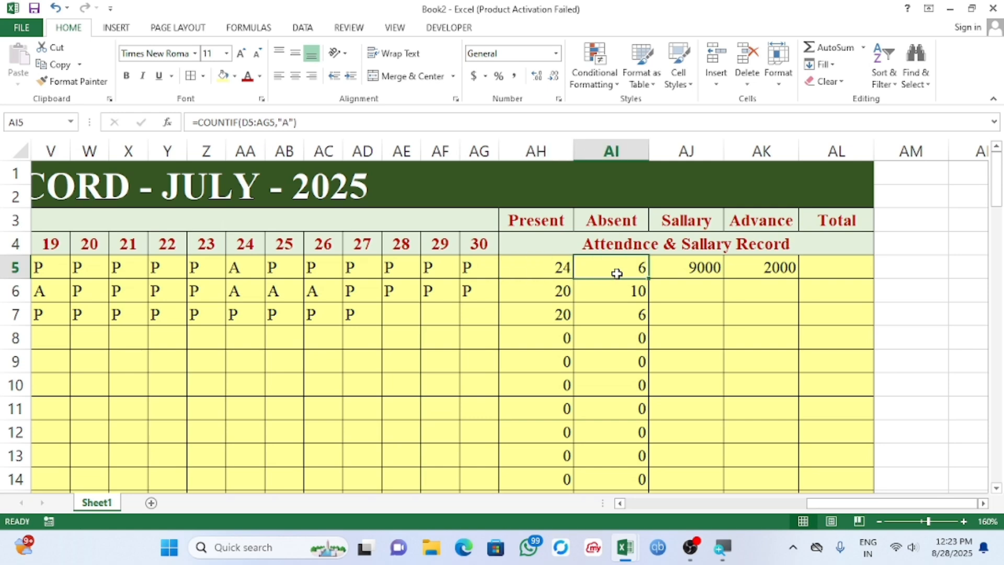
pyautogui.click(659, 275)
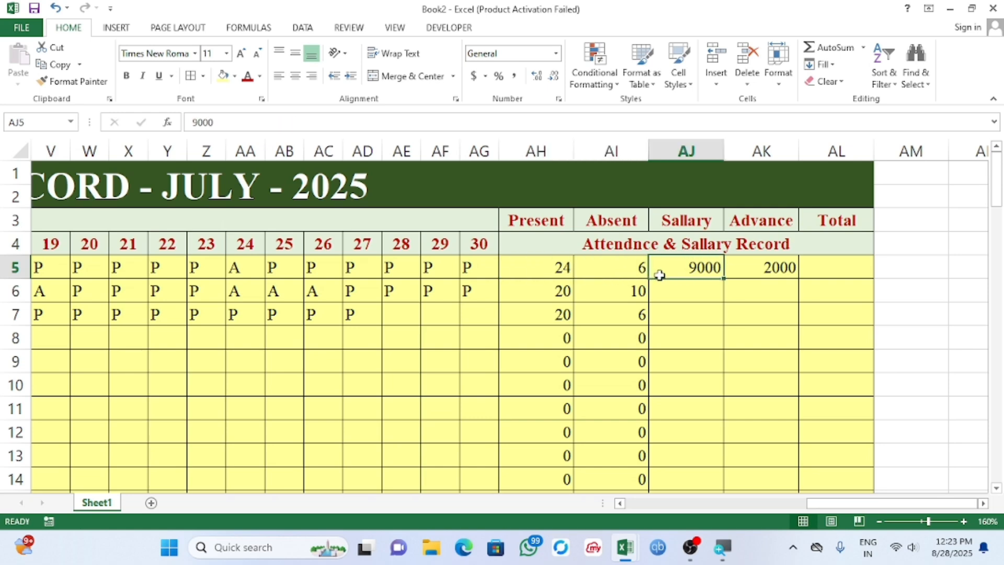
pyautogui.click(759, 273)
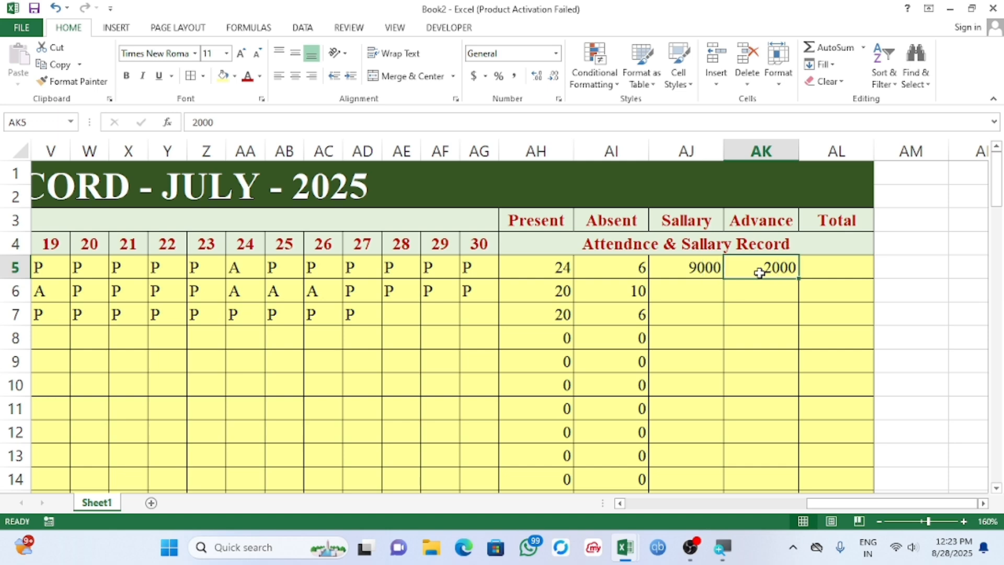
pyautogui.click(819, 274)
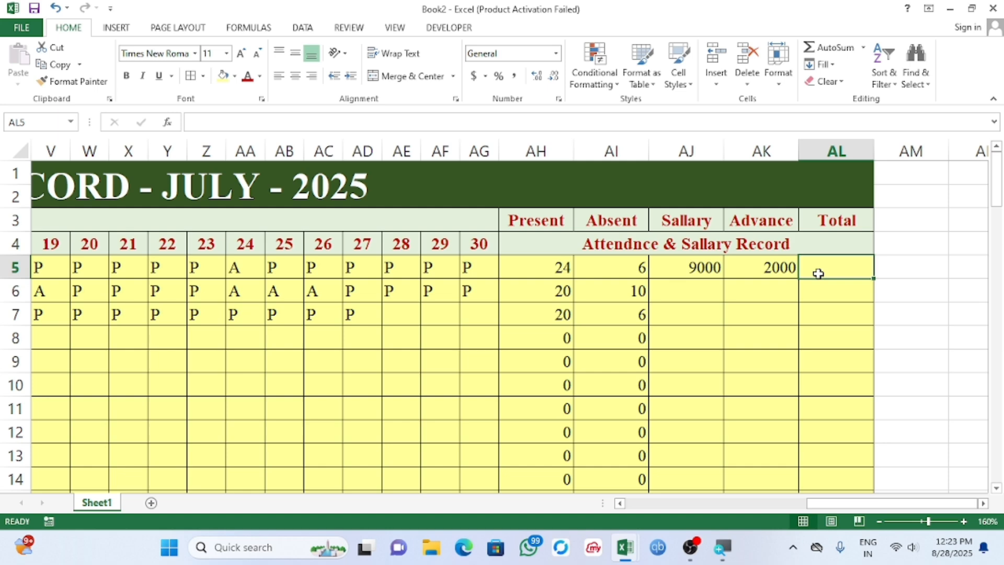
pyautogui.write('=')
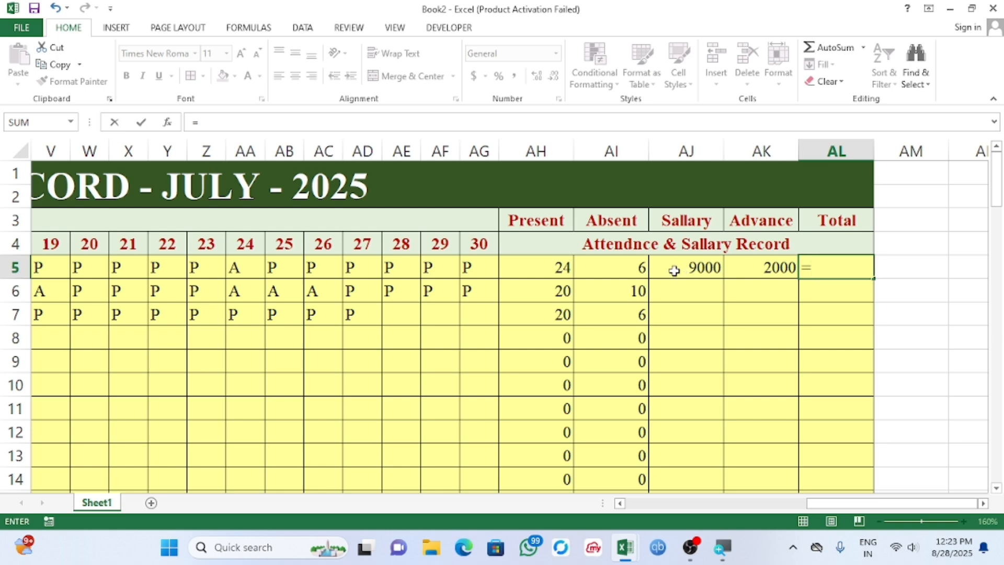
pyautogui.click(693, 267)
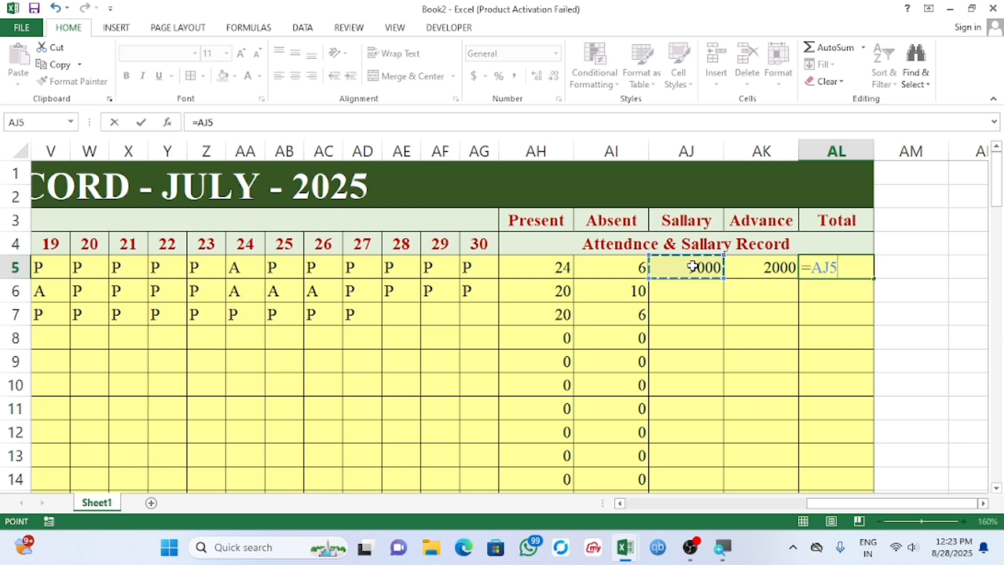
pyautogui.write('*')
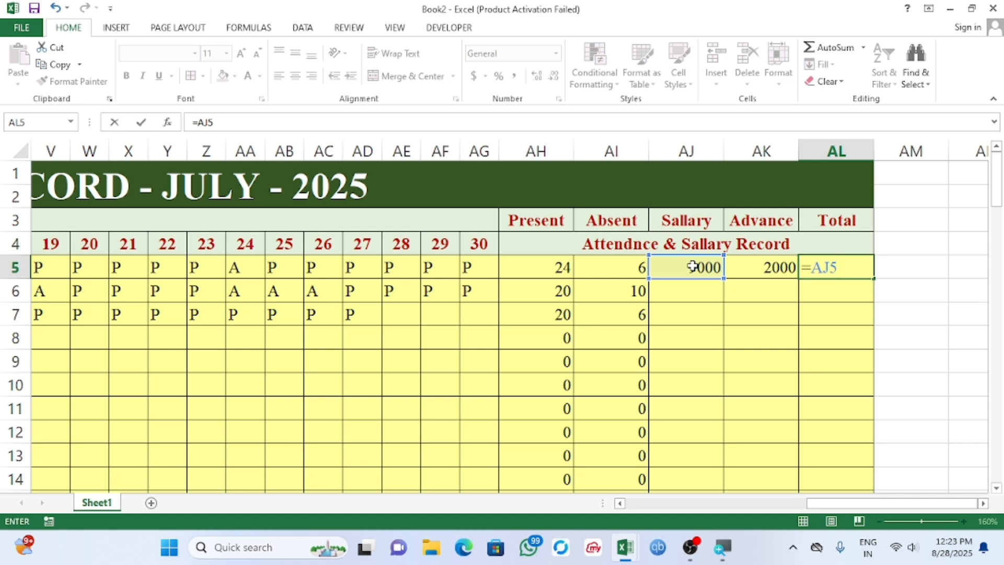
pyautogui.write('30*')
pyautogui.click(564, 267)
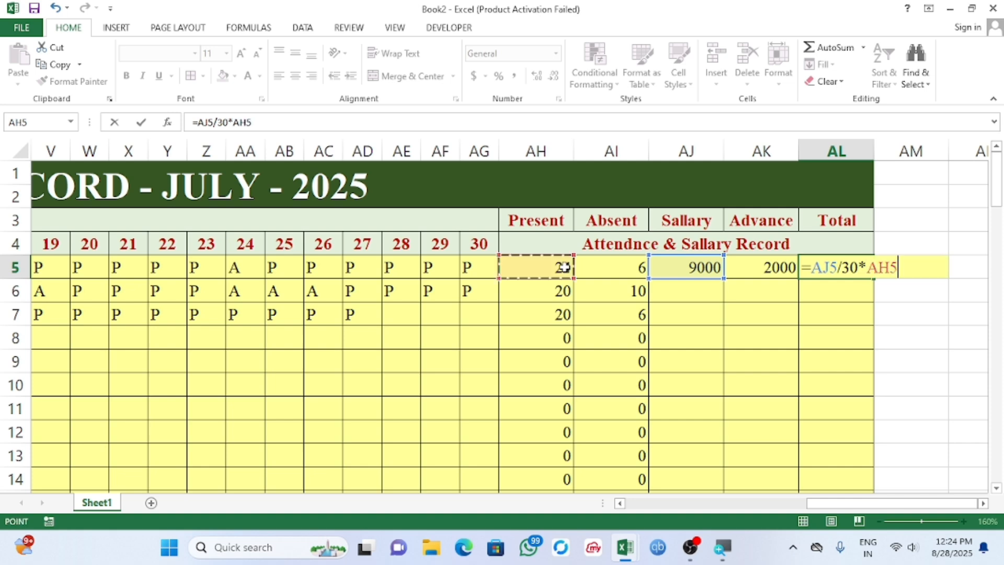
pyautogui.write('-')
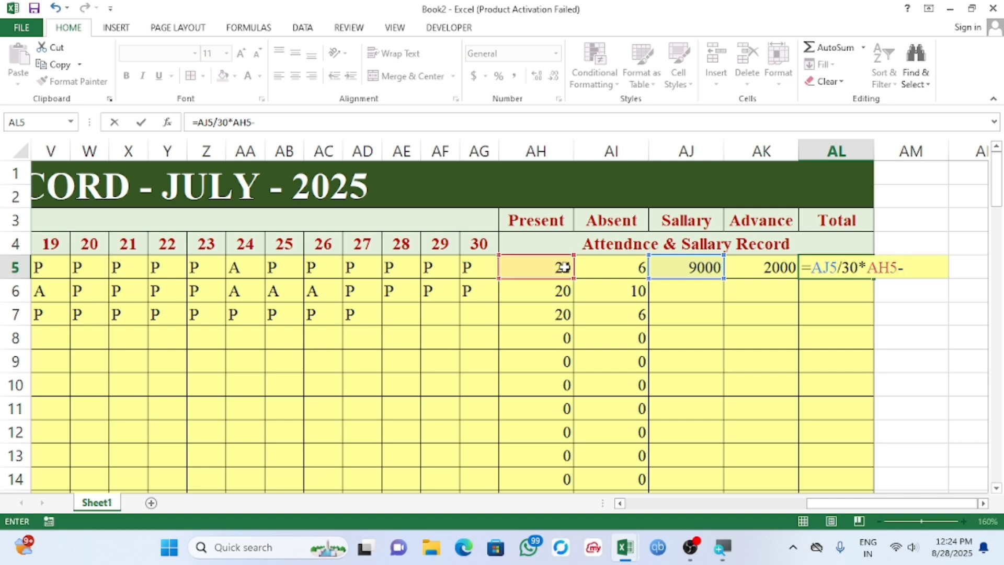
pyautogui.click(759, 268)
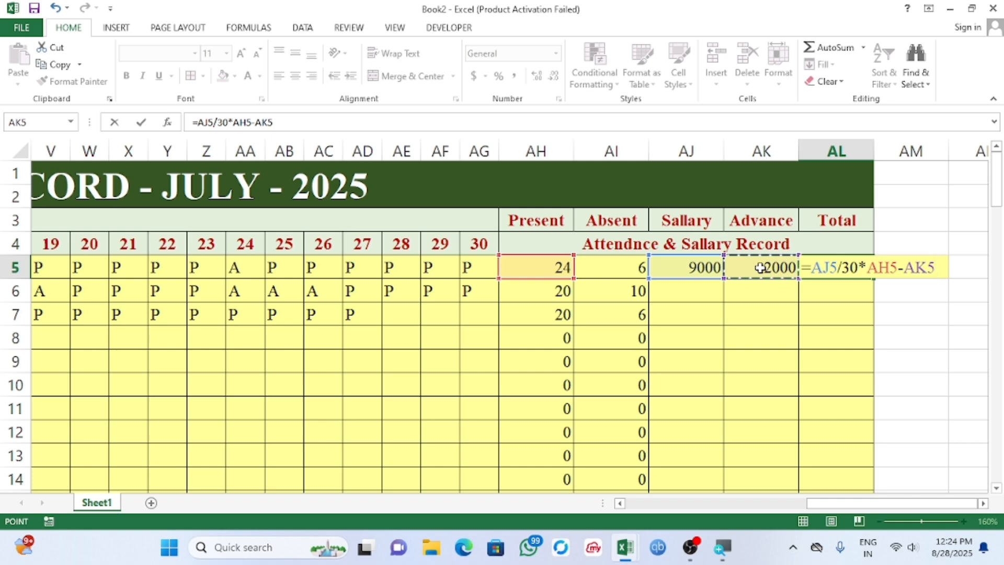
pyautogui.press('Return')
# Step: Fill the total-pay formula from AL5 down the Total column to AL84
pyautogui.click(841, 269)
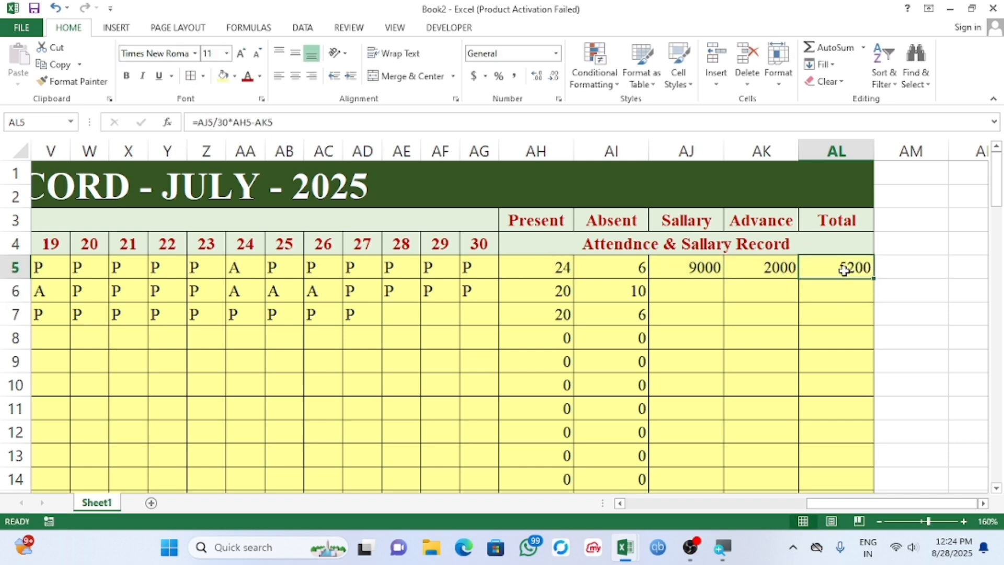
pyautogui.doubleClick(876, 282)
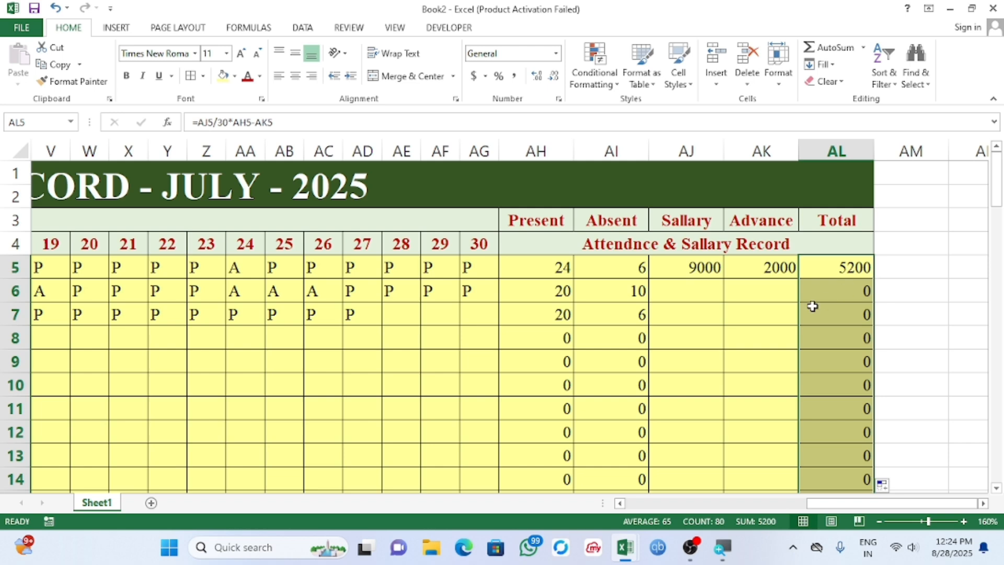
pyautogui.click(706, 296)
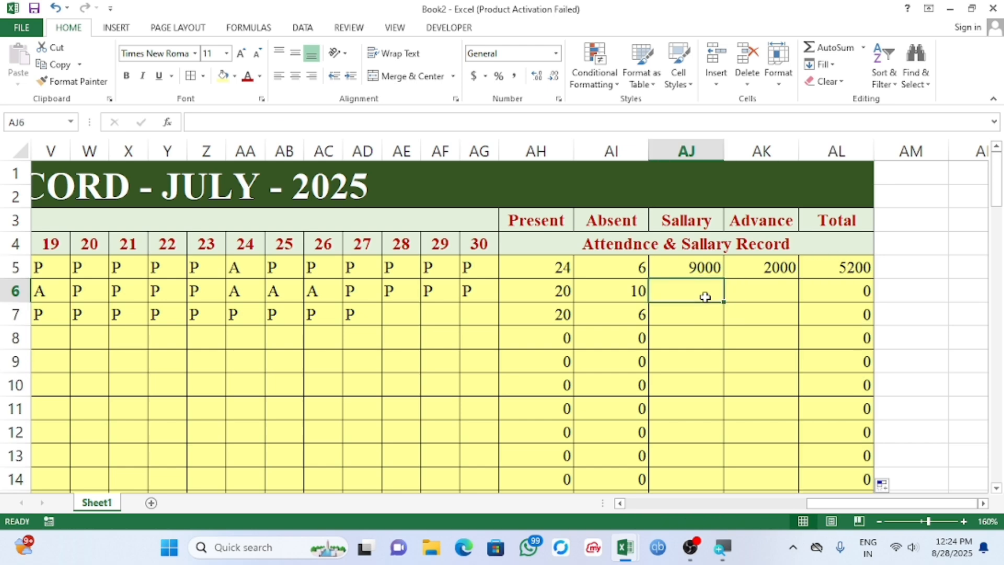
pyautogui.click(690, 547)
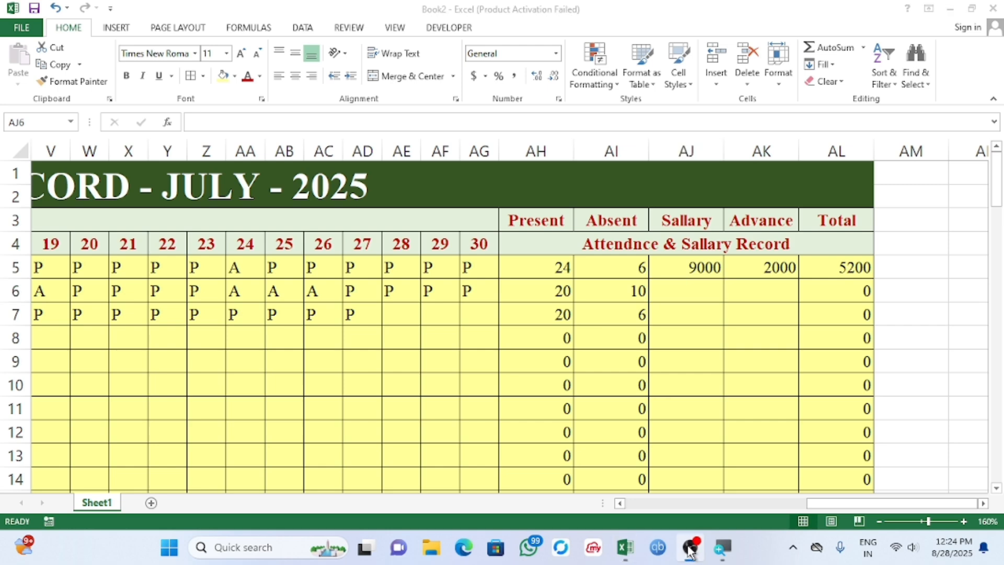